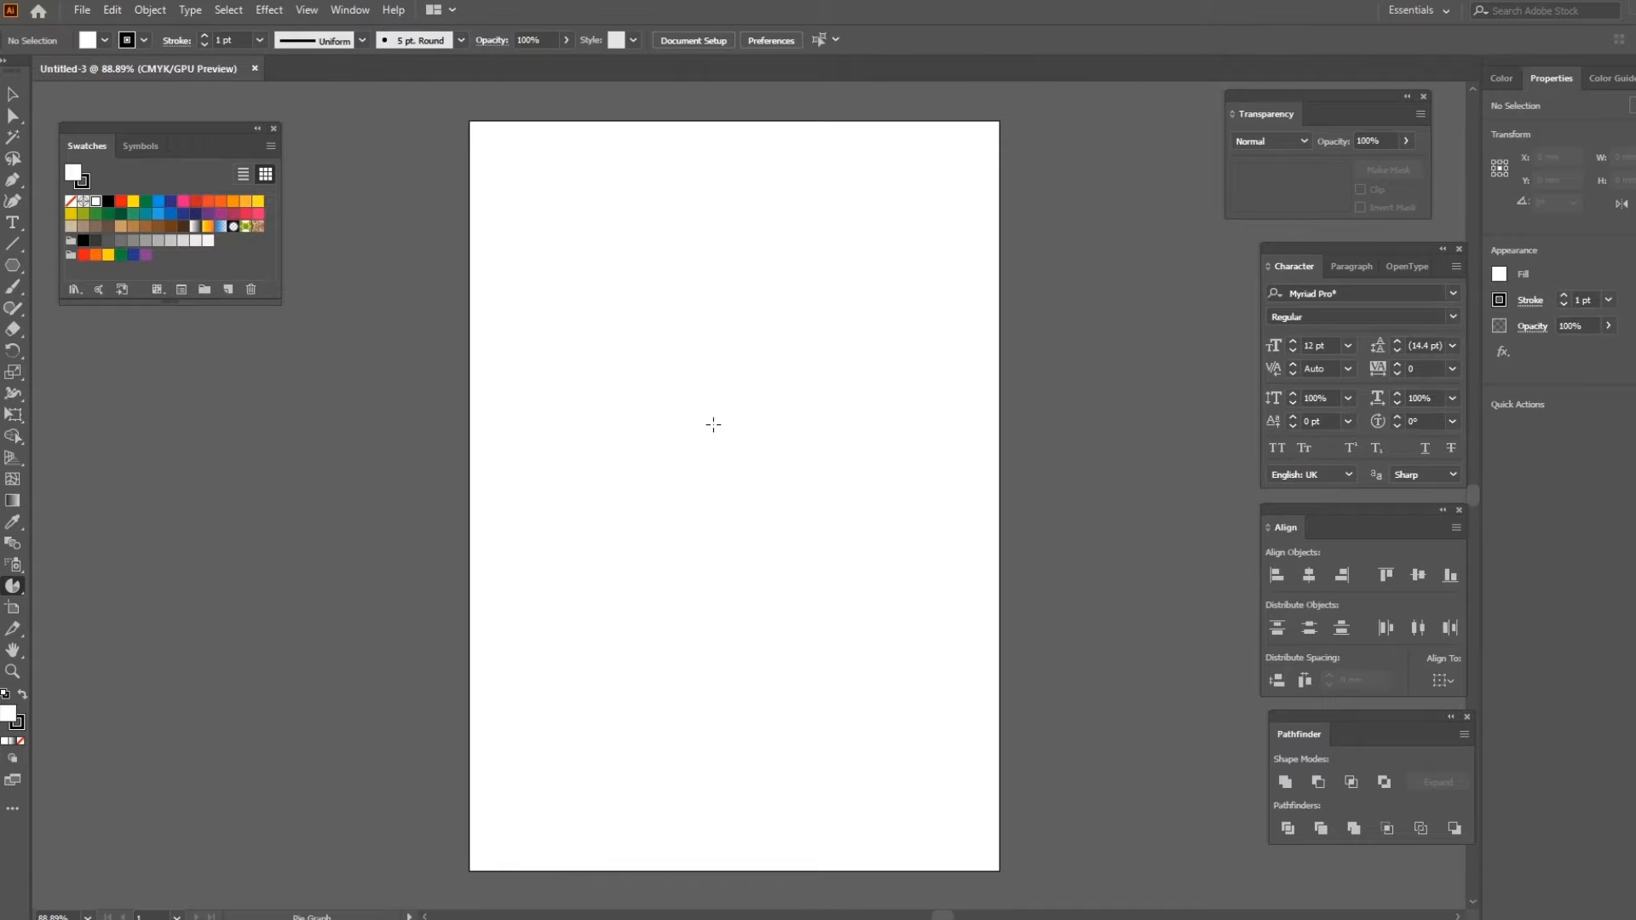
# - Create a pie graph on the upper middle of the artboard with width and height both 35.2778 mm
pyautogui.click(717, 382)
pyautogui.moveTo(970, 414); pyautogui.dragTo(936, 283)
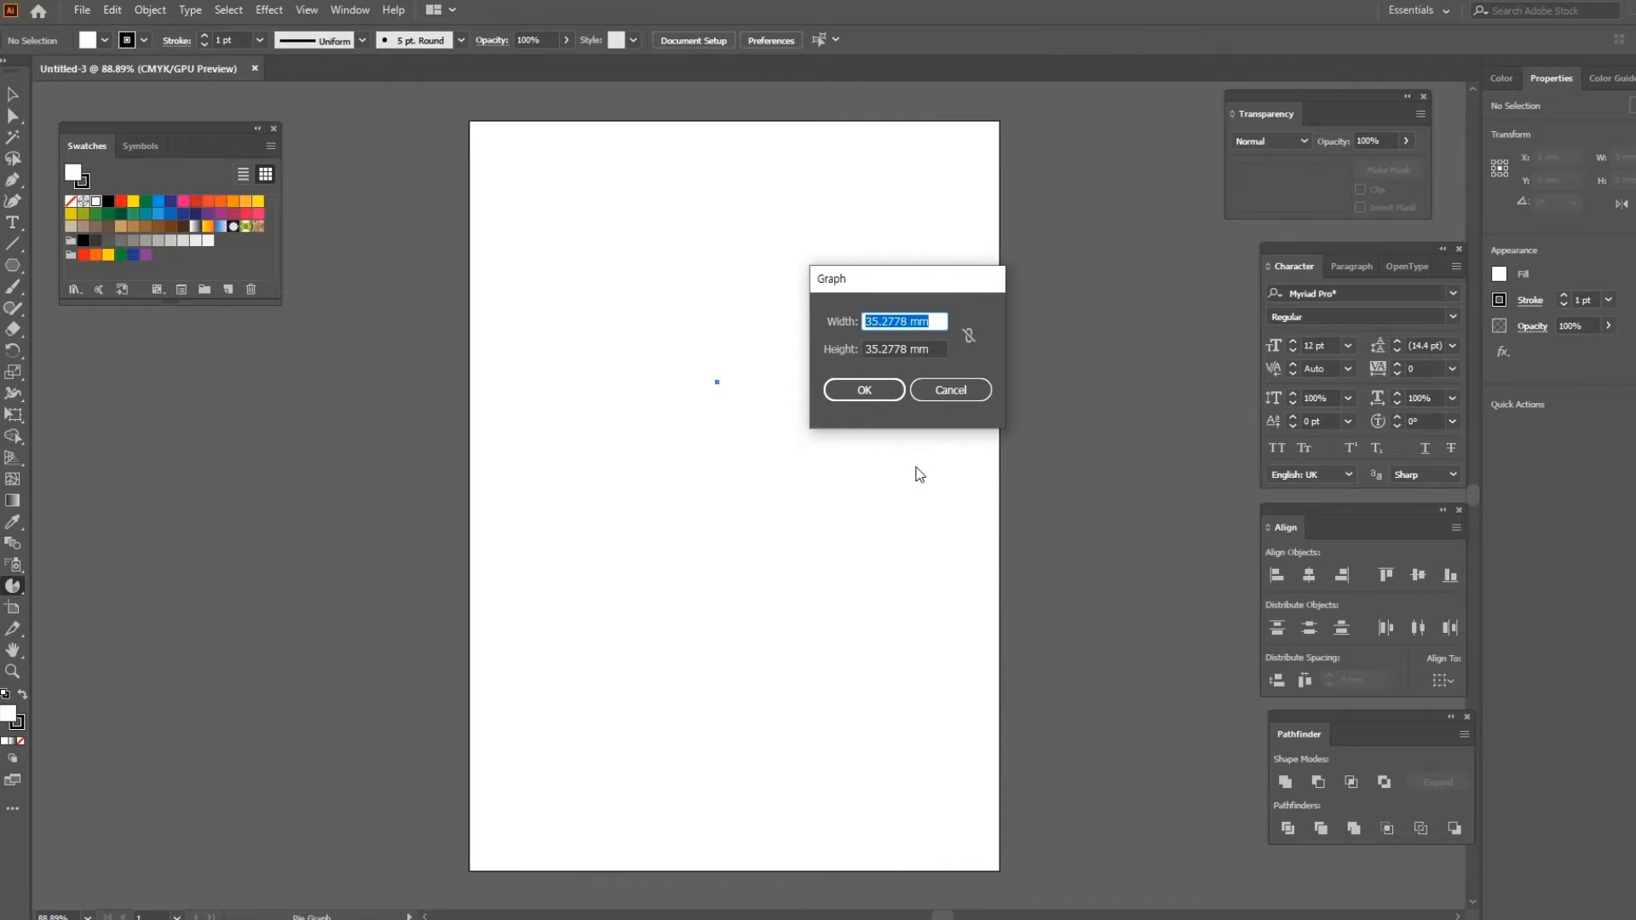
pyautogui.click(864, 391)
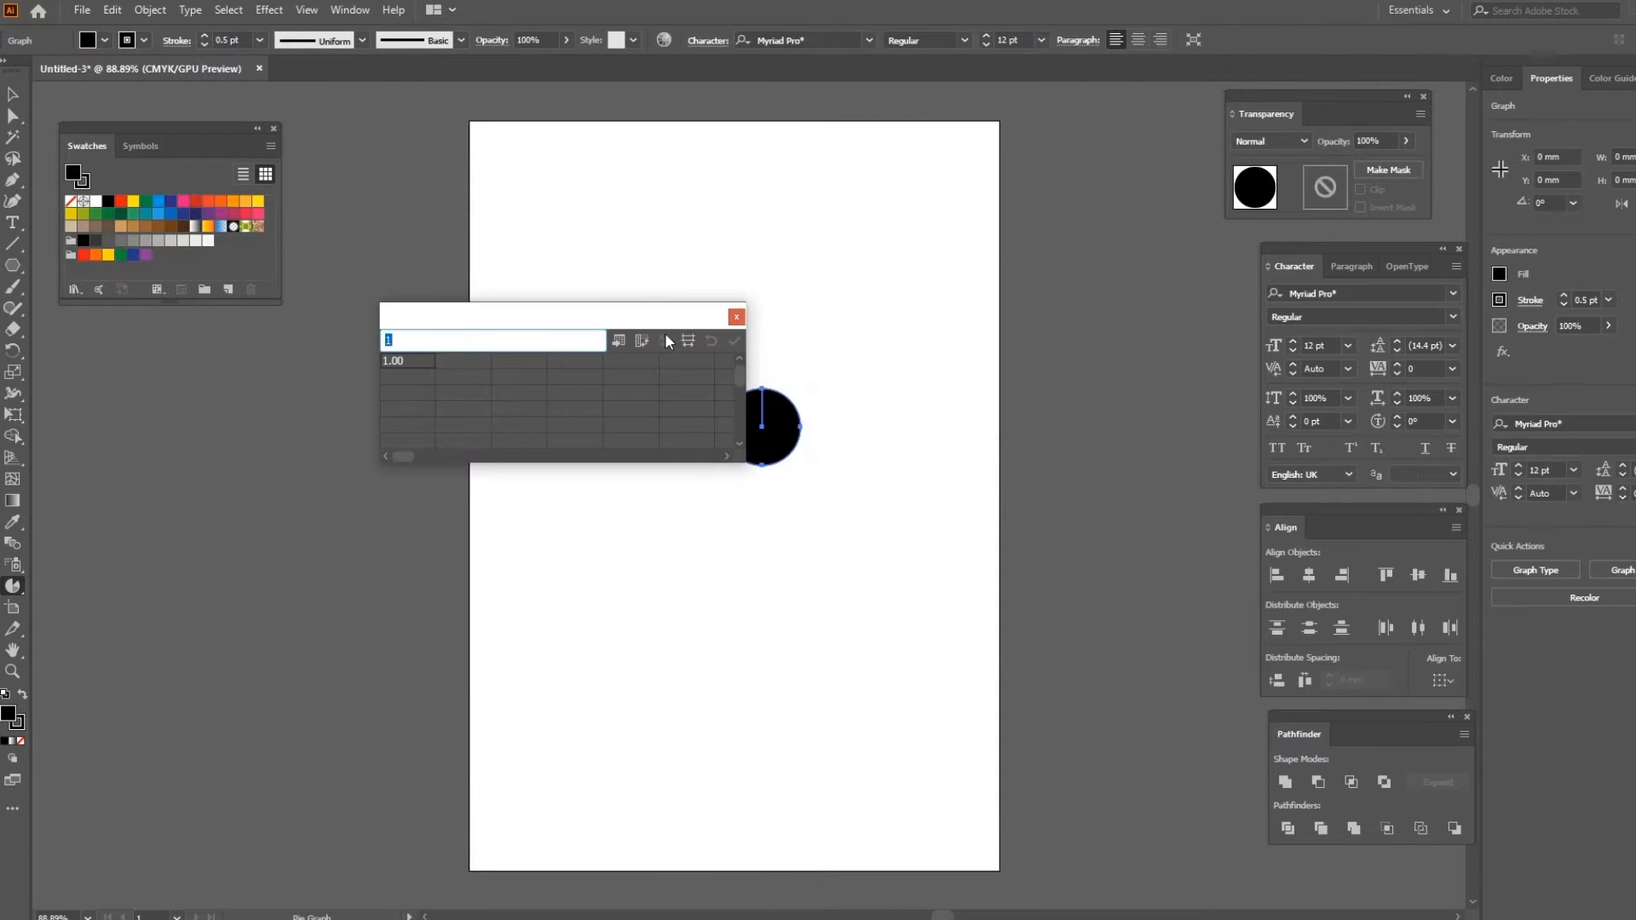
# - Enter 14, 2, 49 and 35 as the pie graph's data in one row, apply the values and close the data window
pyautogui.moveTo(646, 319); pyautogui.dragTo(1094, 221)
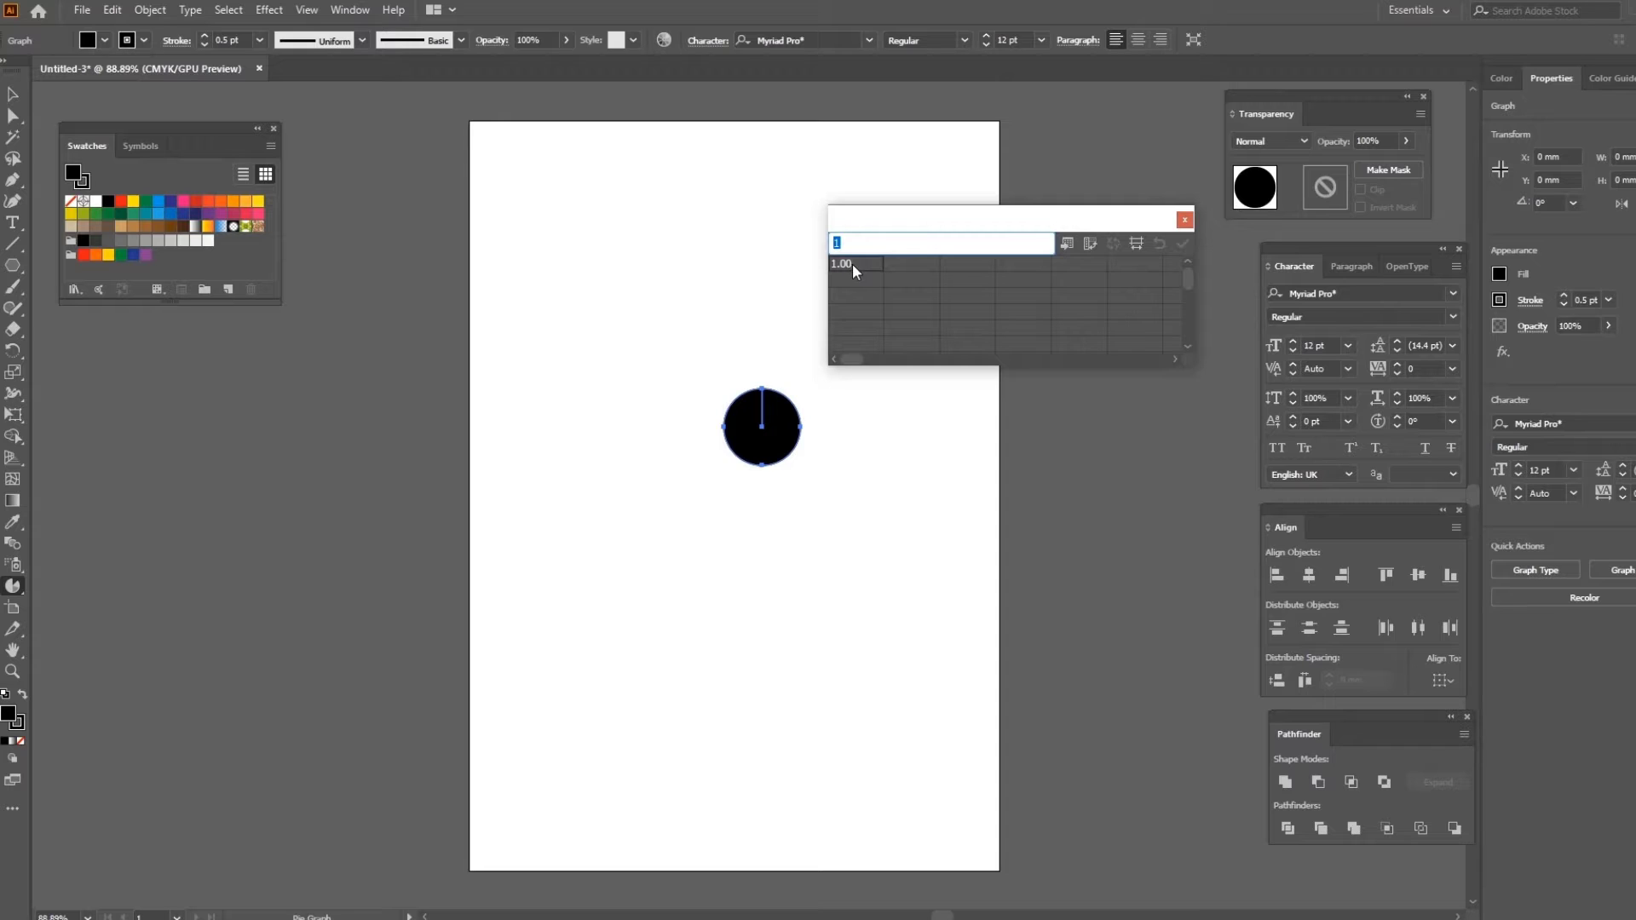
pyautogui.click(901, 264)
pyautogui.write('2')
pyautogui.click(958, 266)
pyautogui.write('49')
pyautogui.click(1035, 264)
pyautogui.write('3')
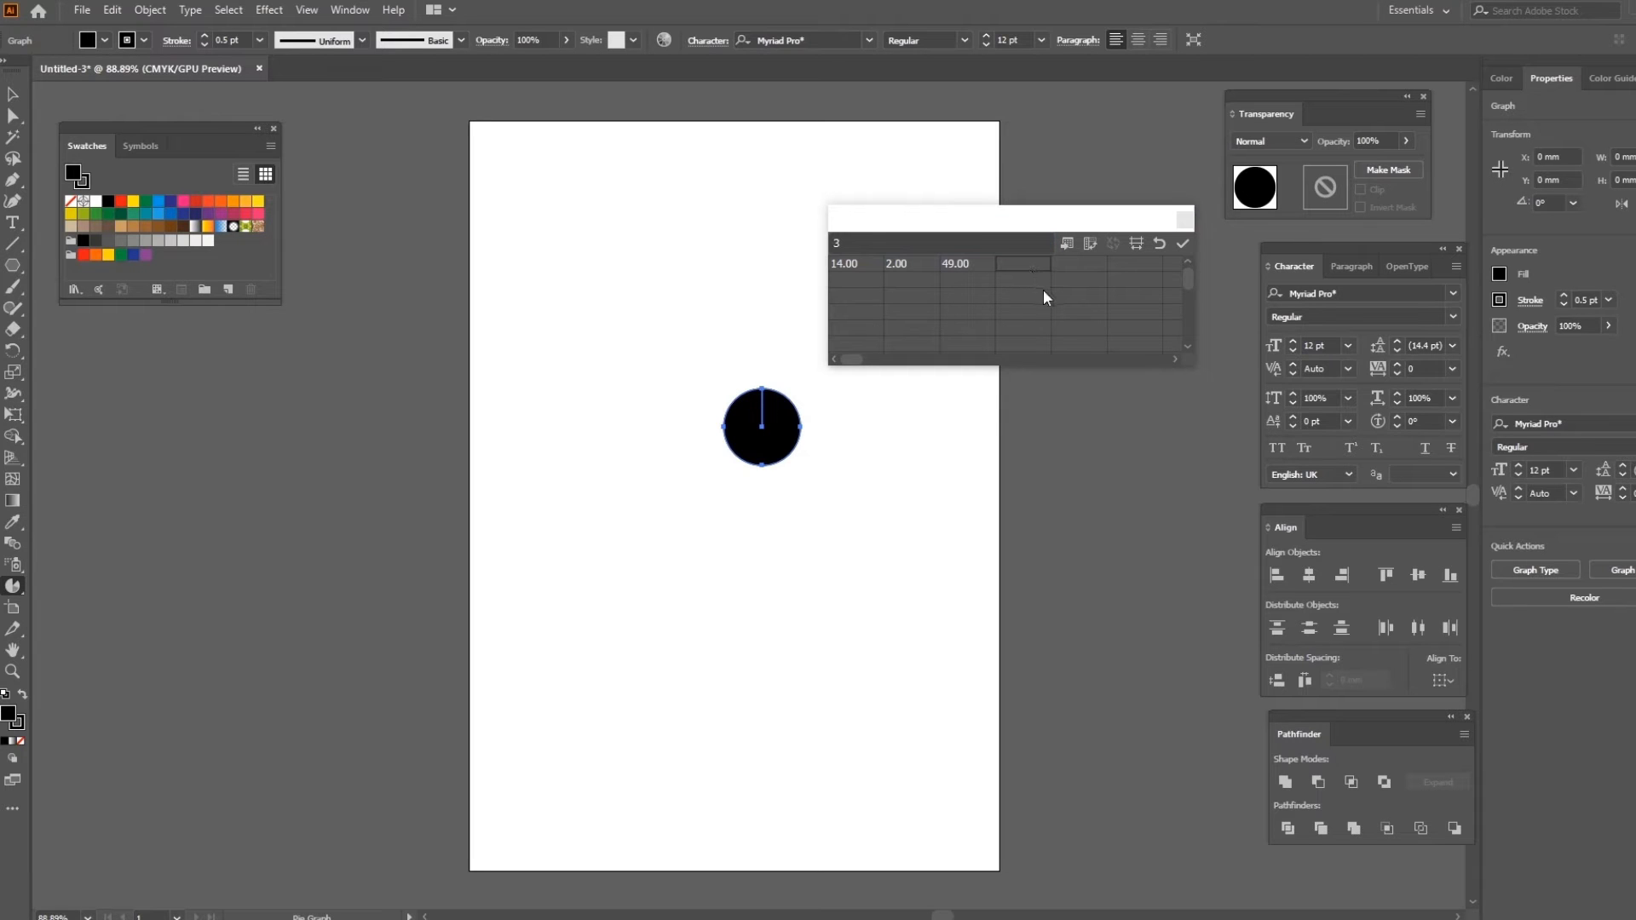
pyautogui.click(959, 243)
pyautogui.write('5')
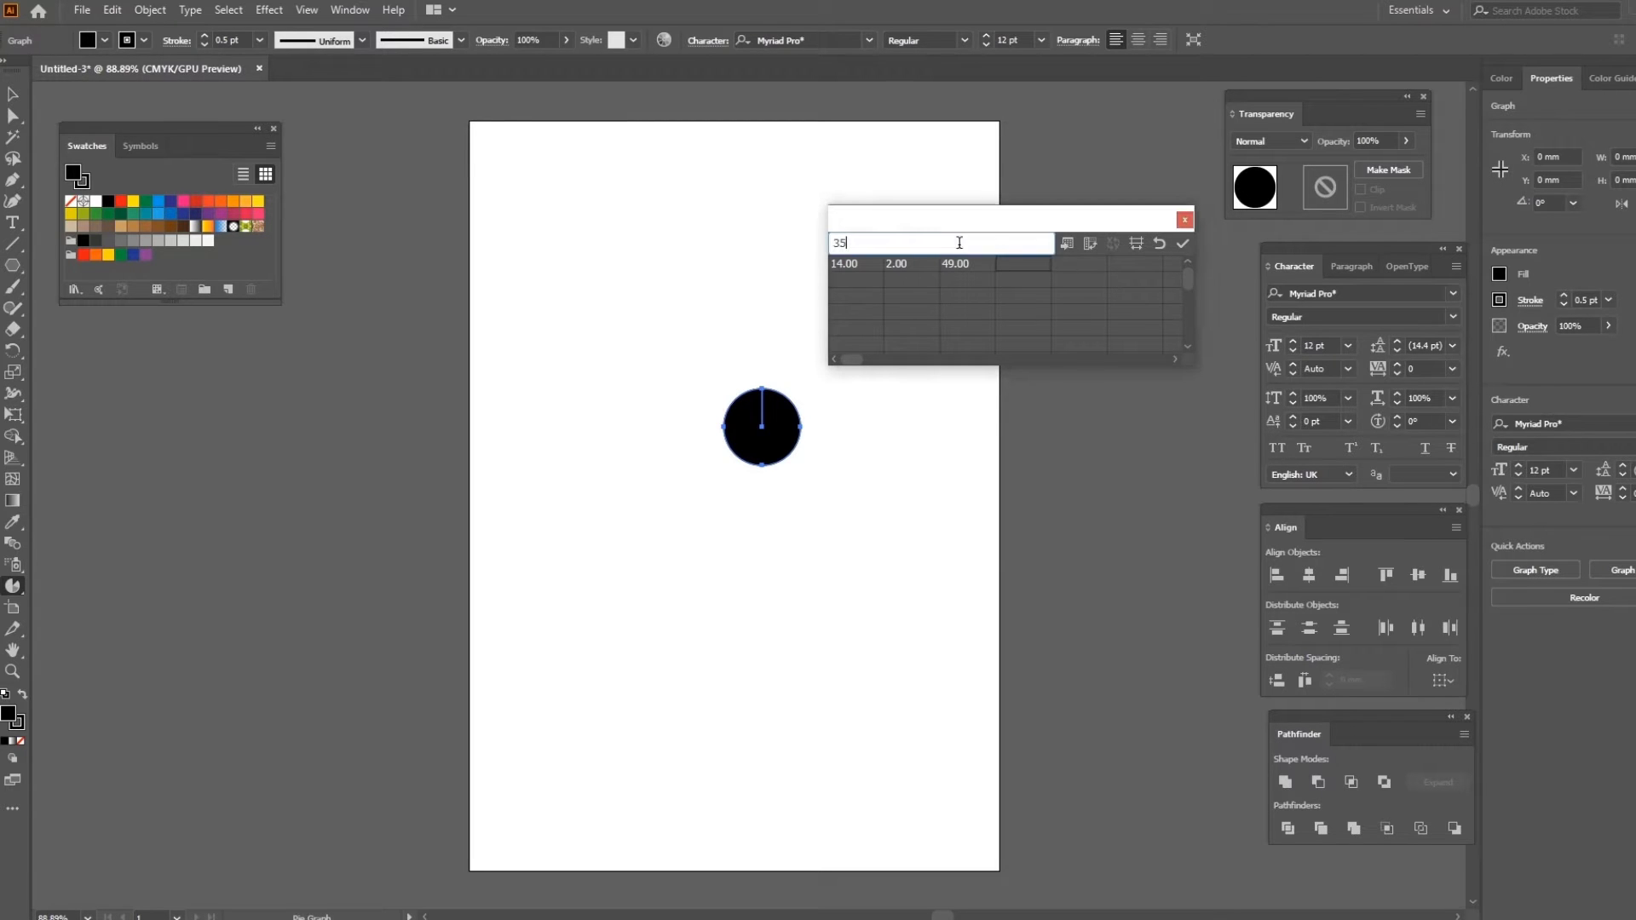
pyautogui.click(1181, 245)
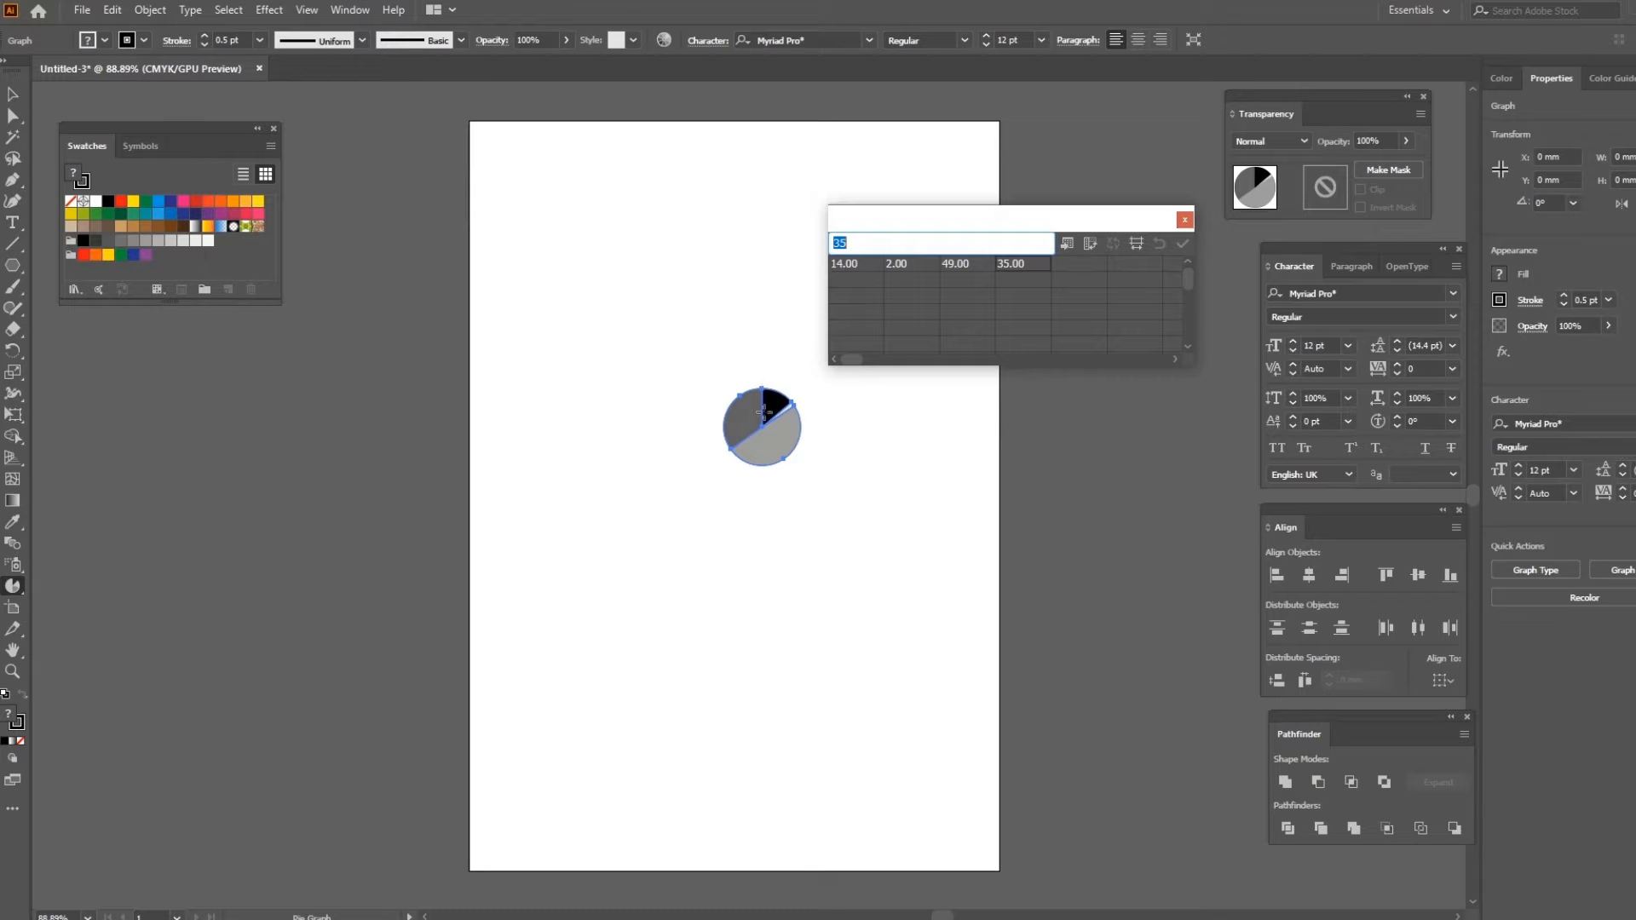
pyautogui.click(1185, 220)
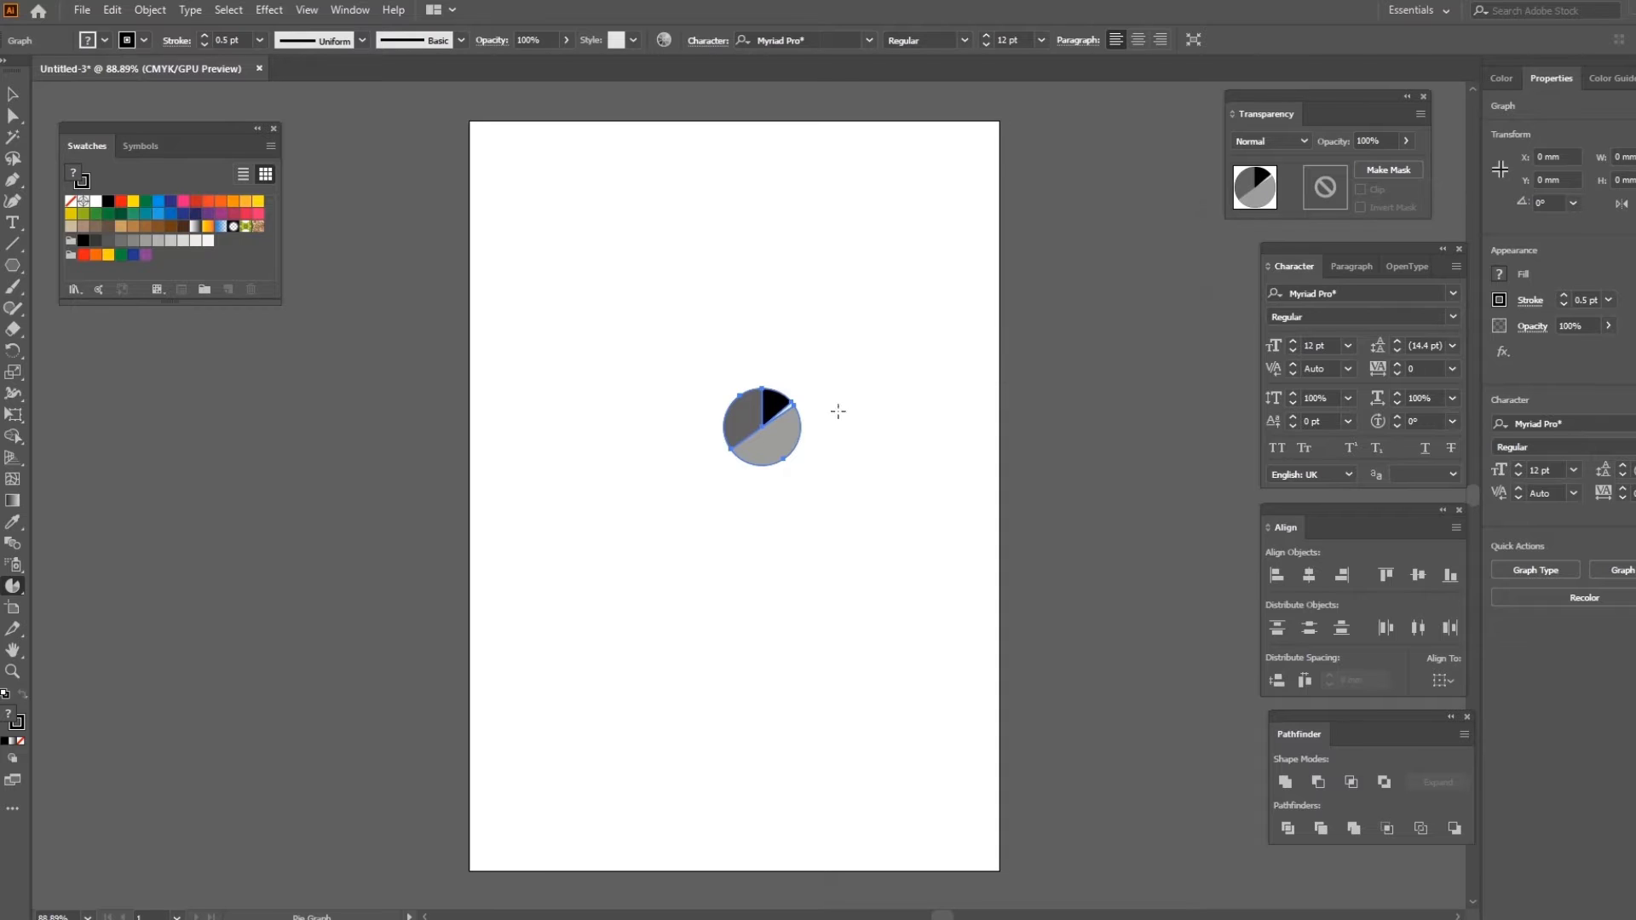
# - Select the pie graph and ungroup it, accepting that its graph data and style can no longer be edited
pyautogui.click(23, 101)
pyautogui.moveTo(668, 352); pyautogui.dragTo(837, 446)
pyautogui.hotkey('ctrl', '=')
pyautogui.hotkey('ctrl', '=')
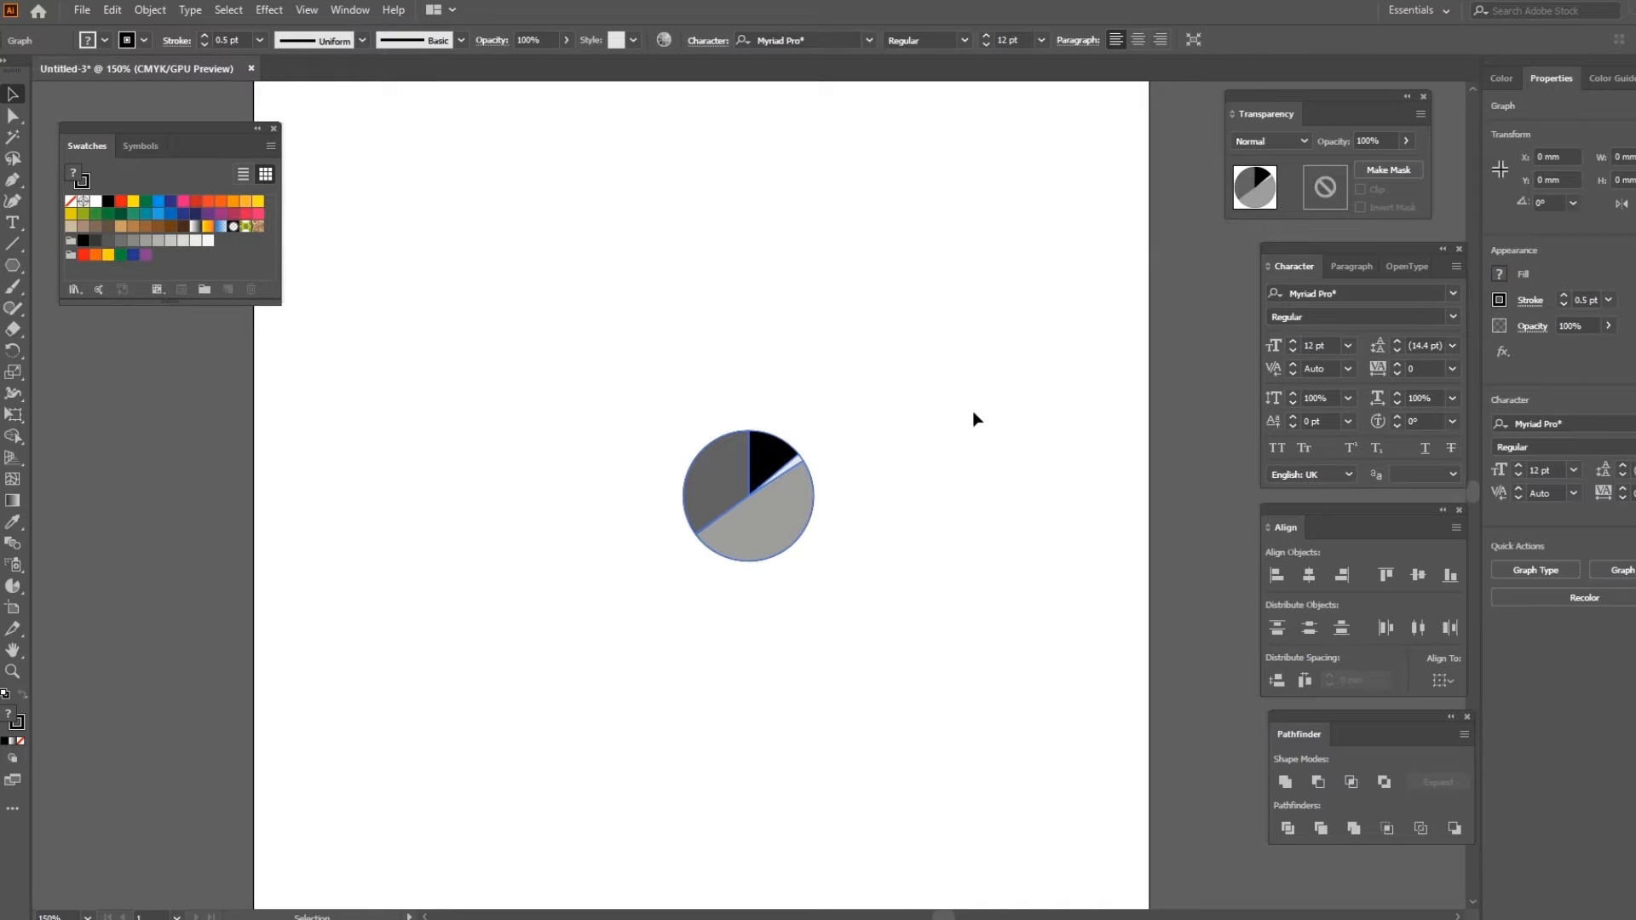
pyautogui.rightClick(781, 515)
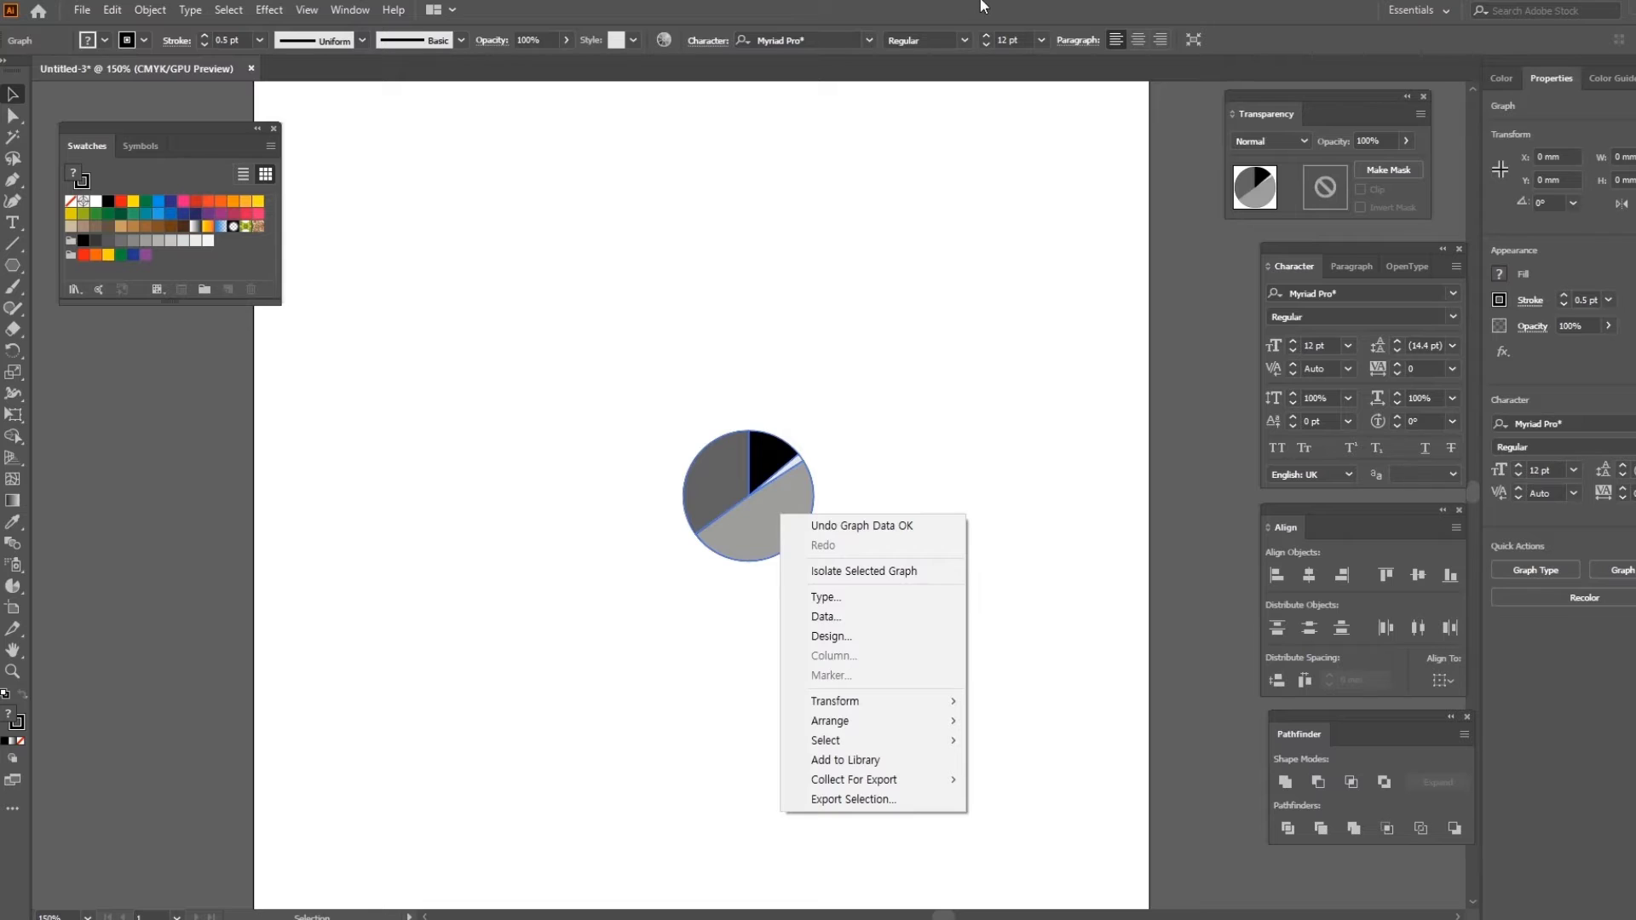
pyautogui.press('Escape')
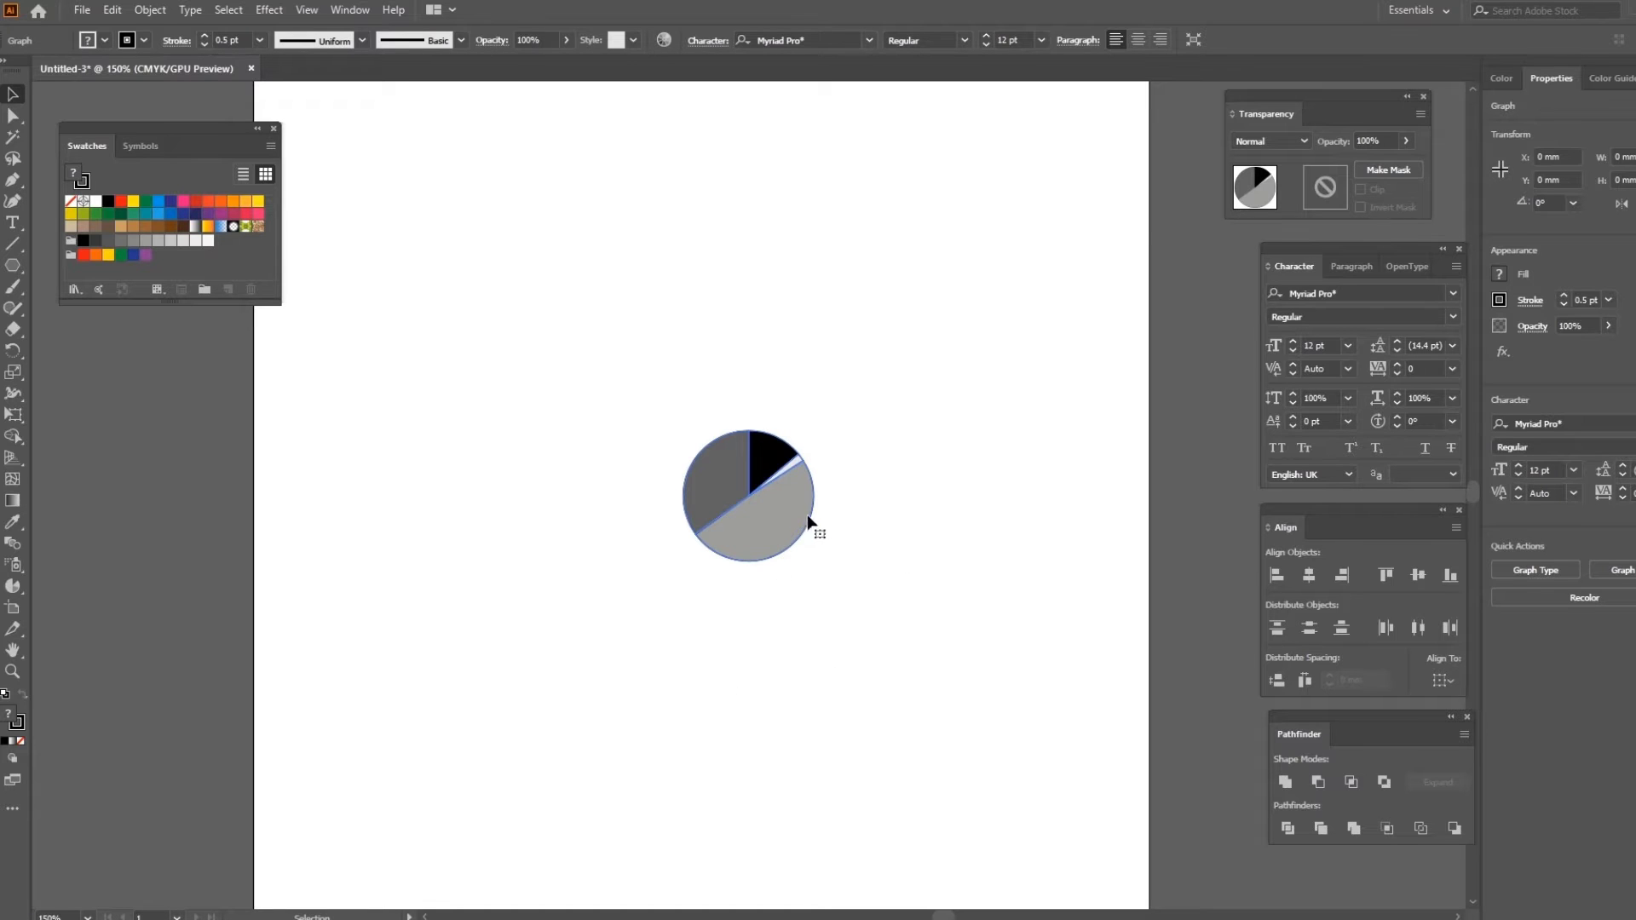
pyautogui.rightClick(788, 493)
pyautogui.press('Escape')
pyautogui.hotkey('ctrl', 'shift', 'g')
pyautogui.moveTo(978, 413); pyautogui.dragTo(1033, 244)
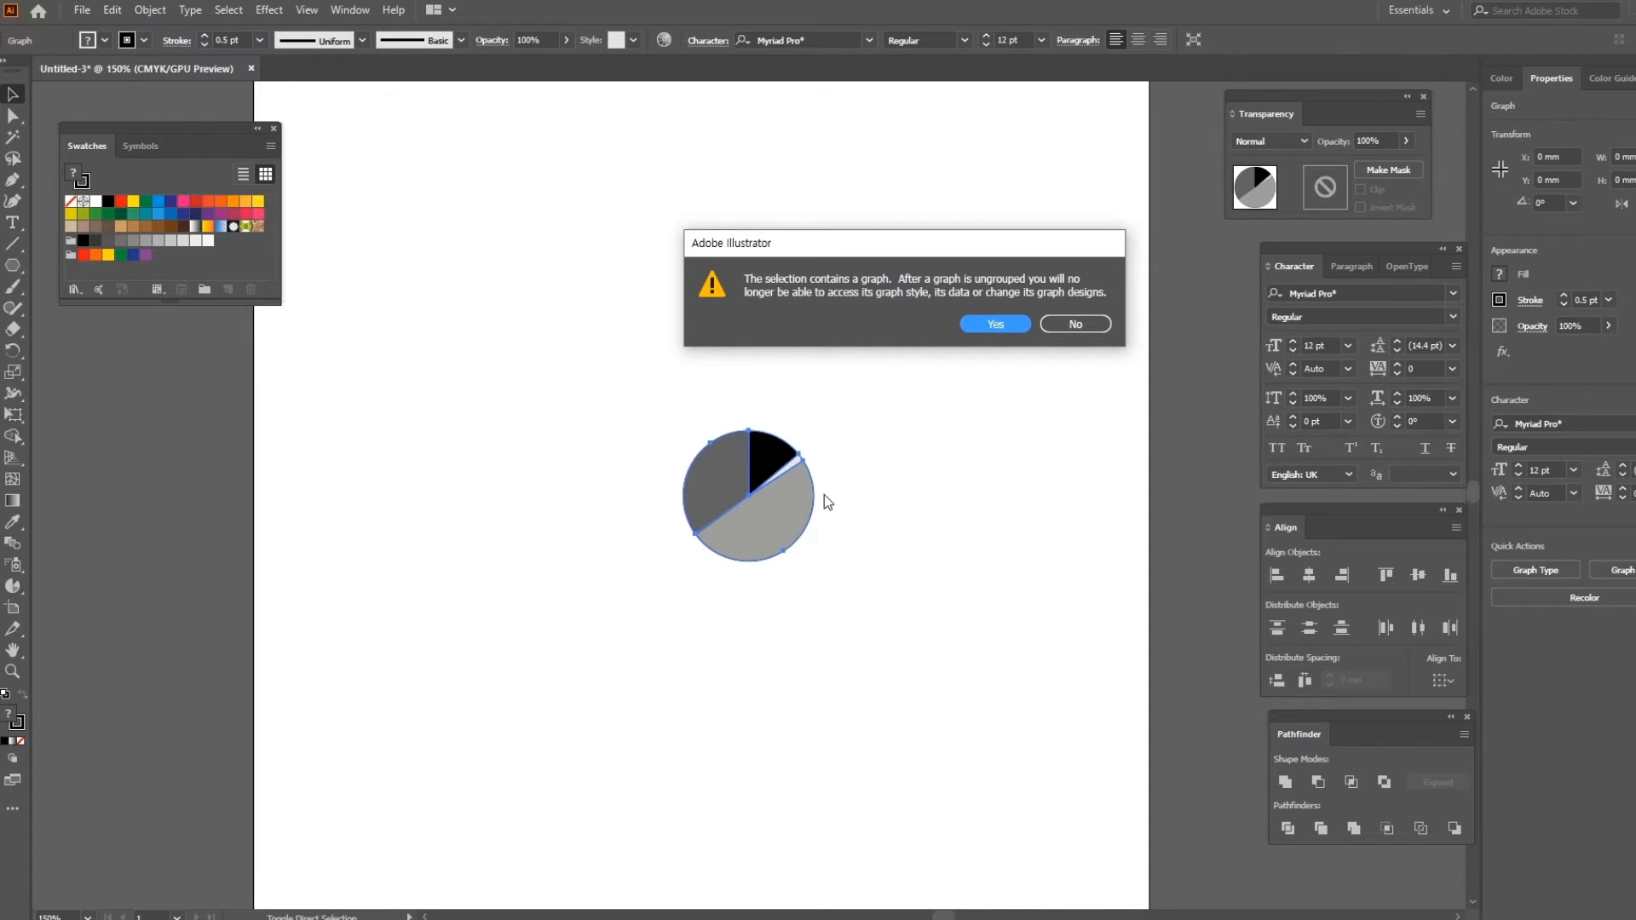
pyautogui.click(1014, 324)
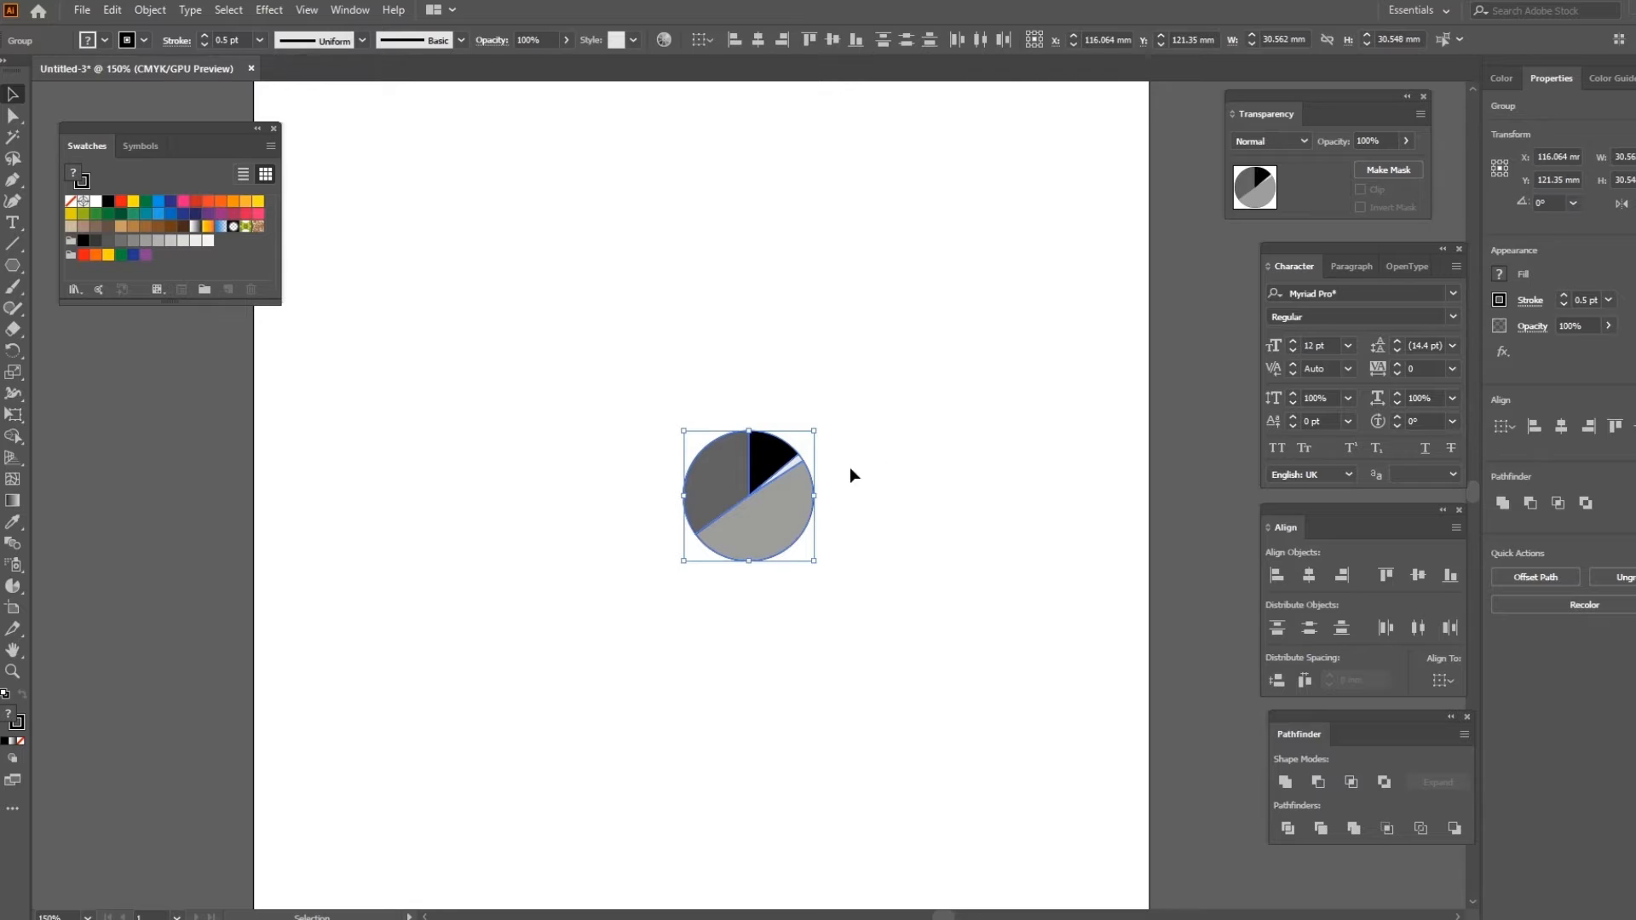
# - Keep ungrouping the pie until its slices are separate paths, and deselect them
pyautogui.rightClick(776, 492)
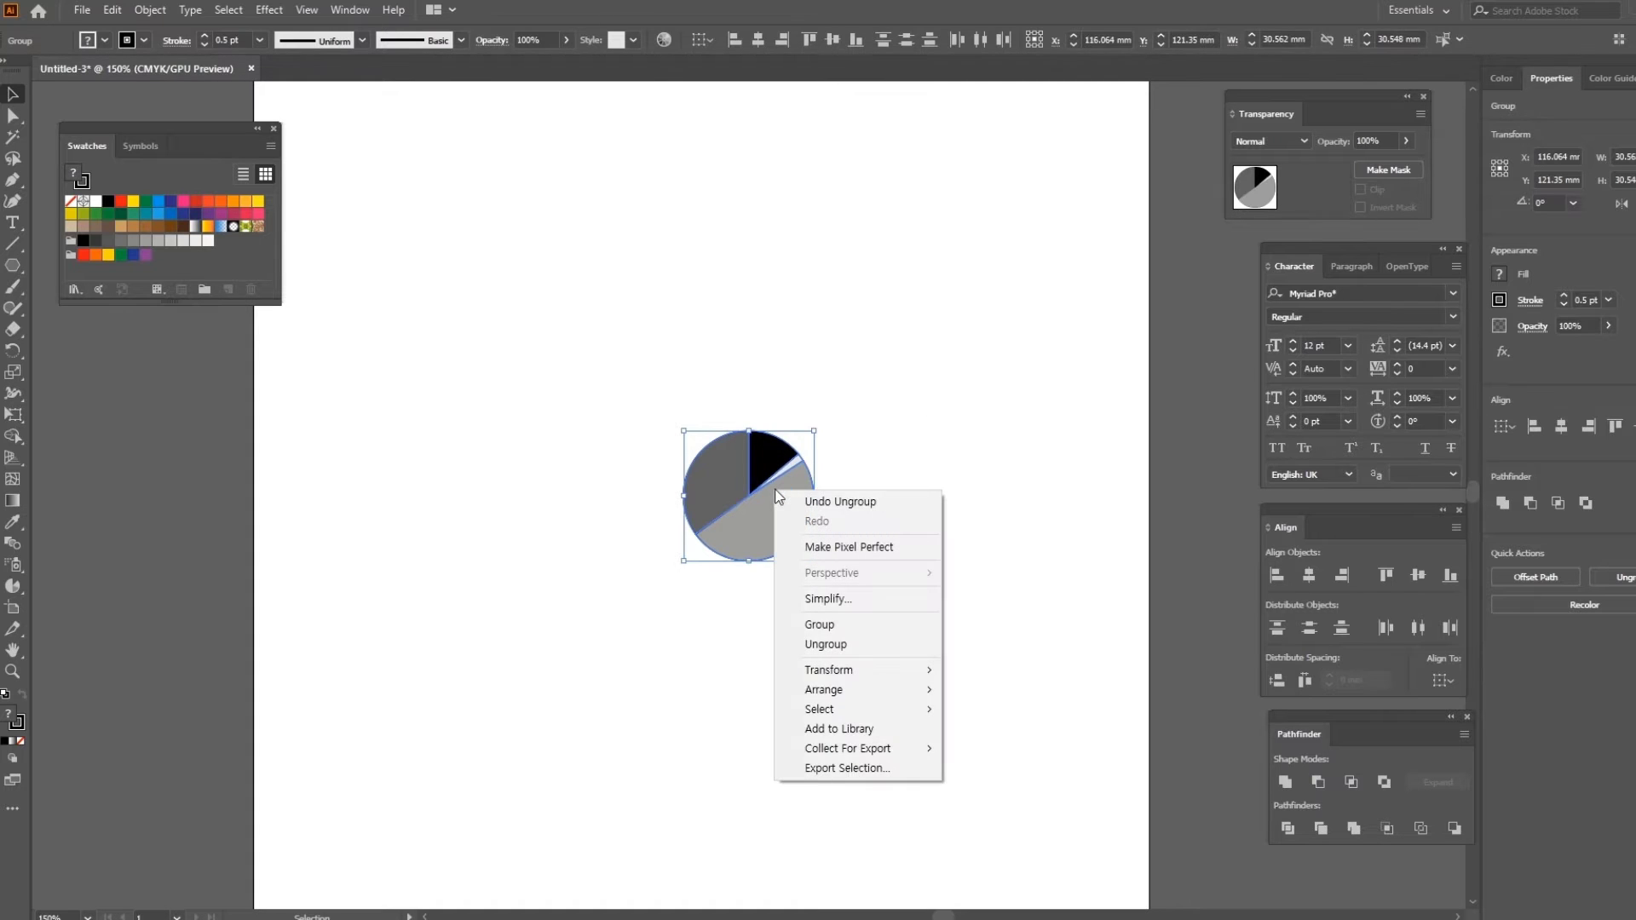
pyautogui.click(855, 652)
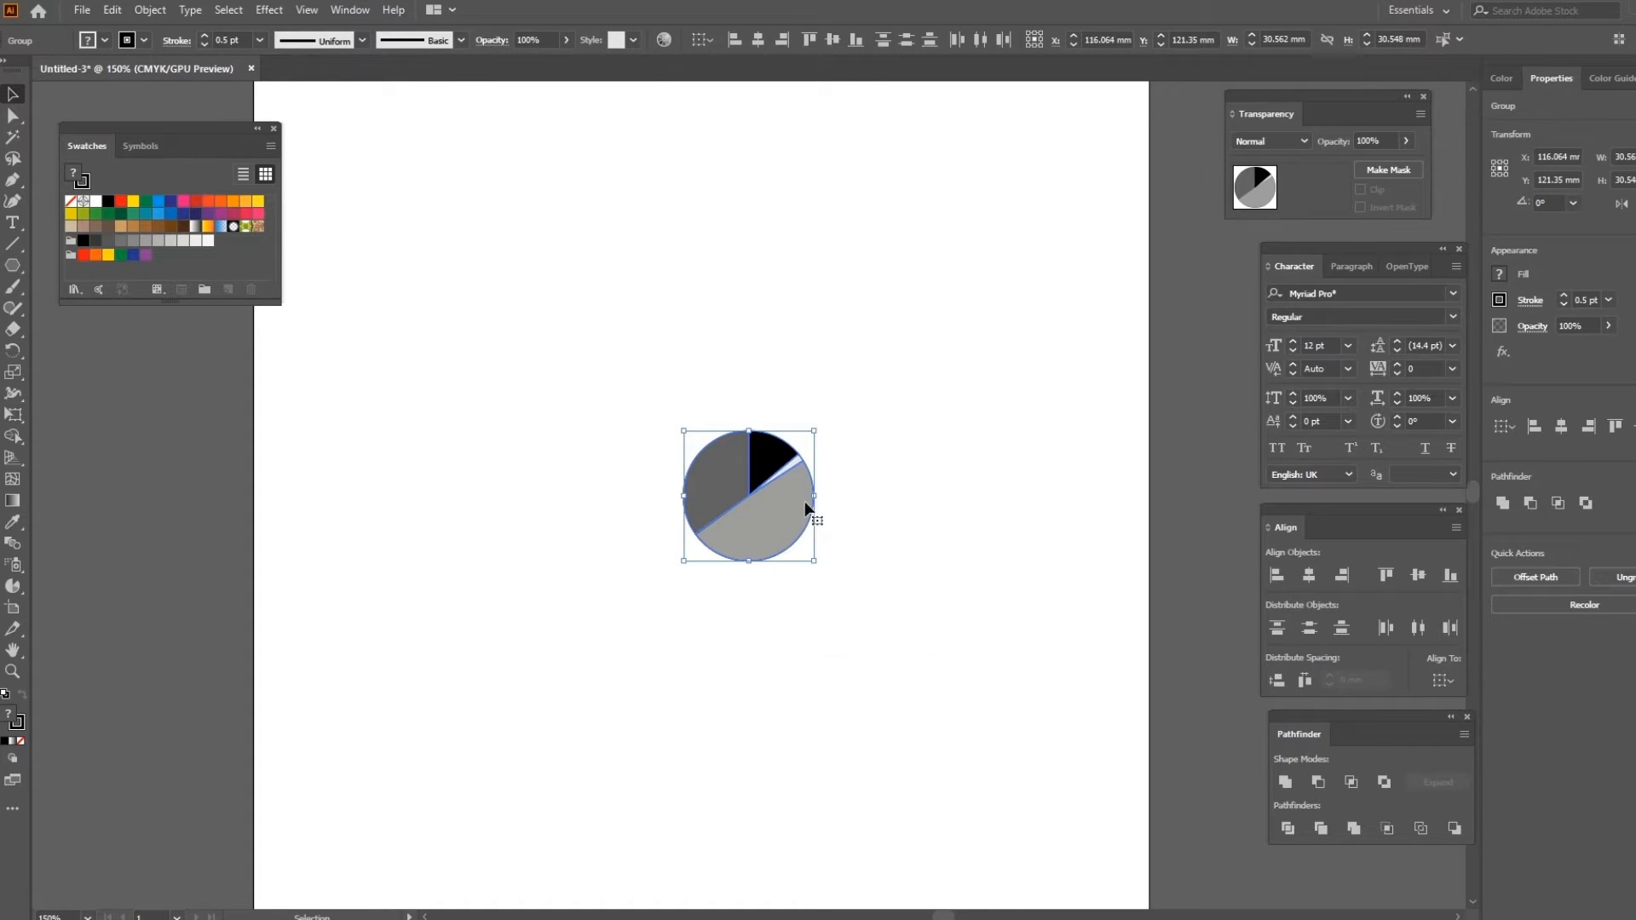
pyautogui.rightClick(796, 501)
pyautogui.click(859, 654)
pyautogui.rightClick(789, 508)
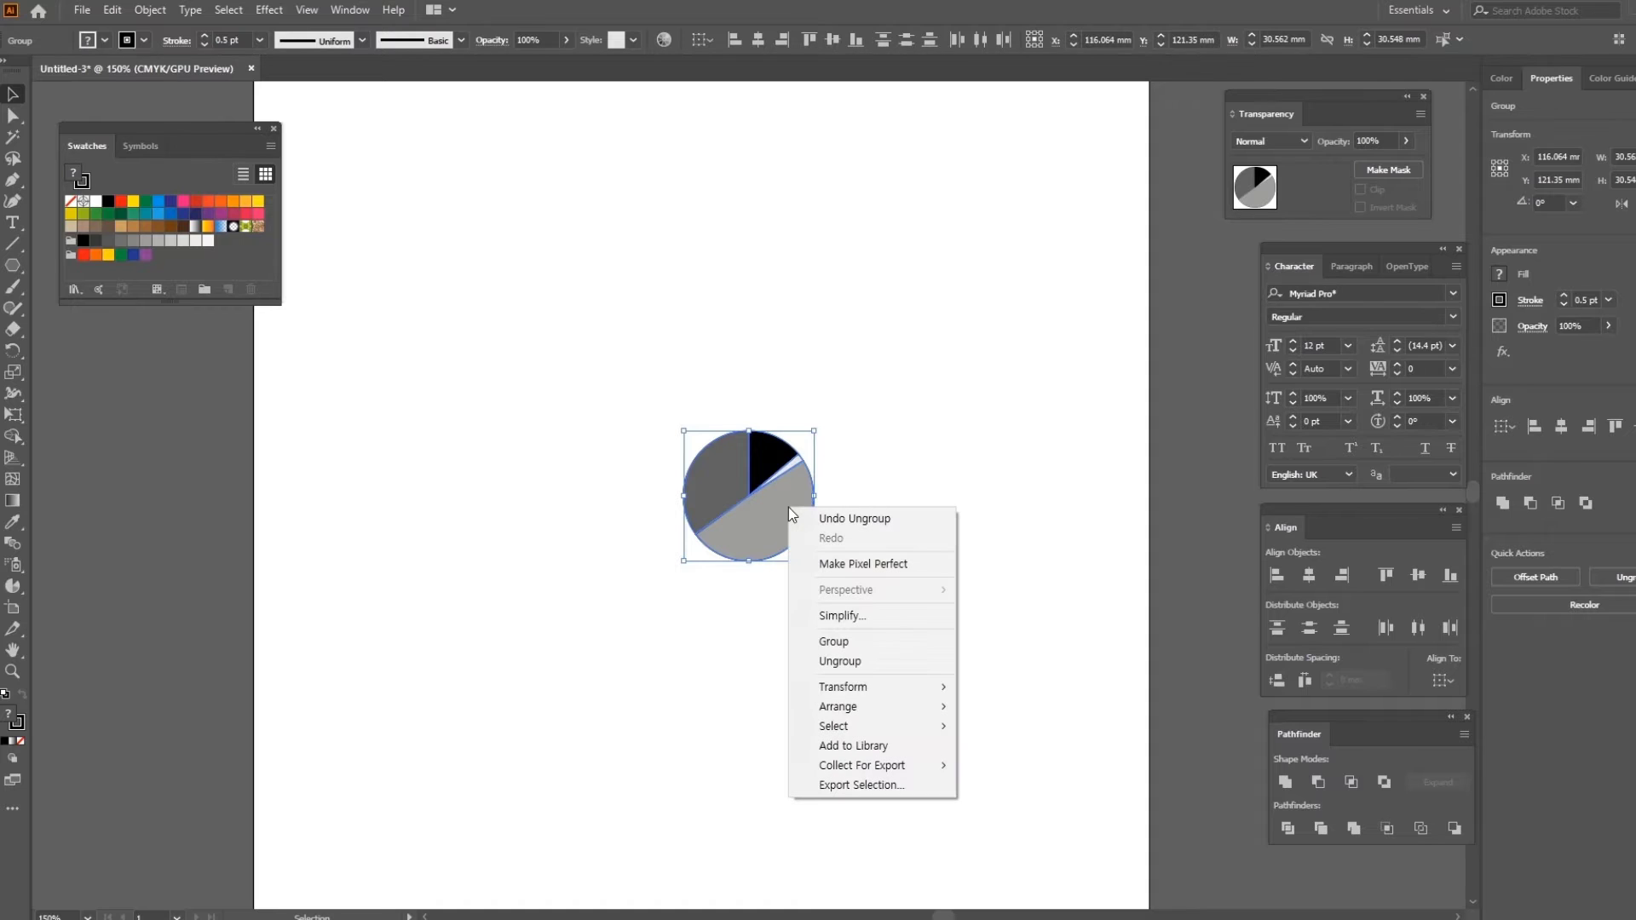
pyautogui.click(857, 656)
pyautogui.rightClick(784, 515)
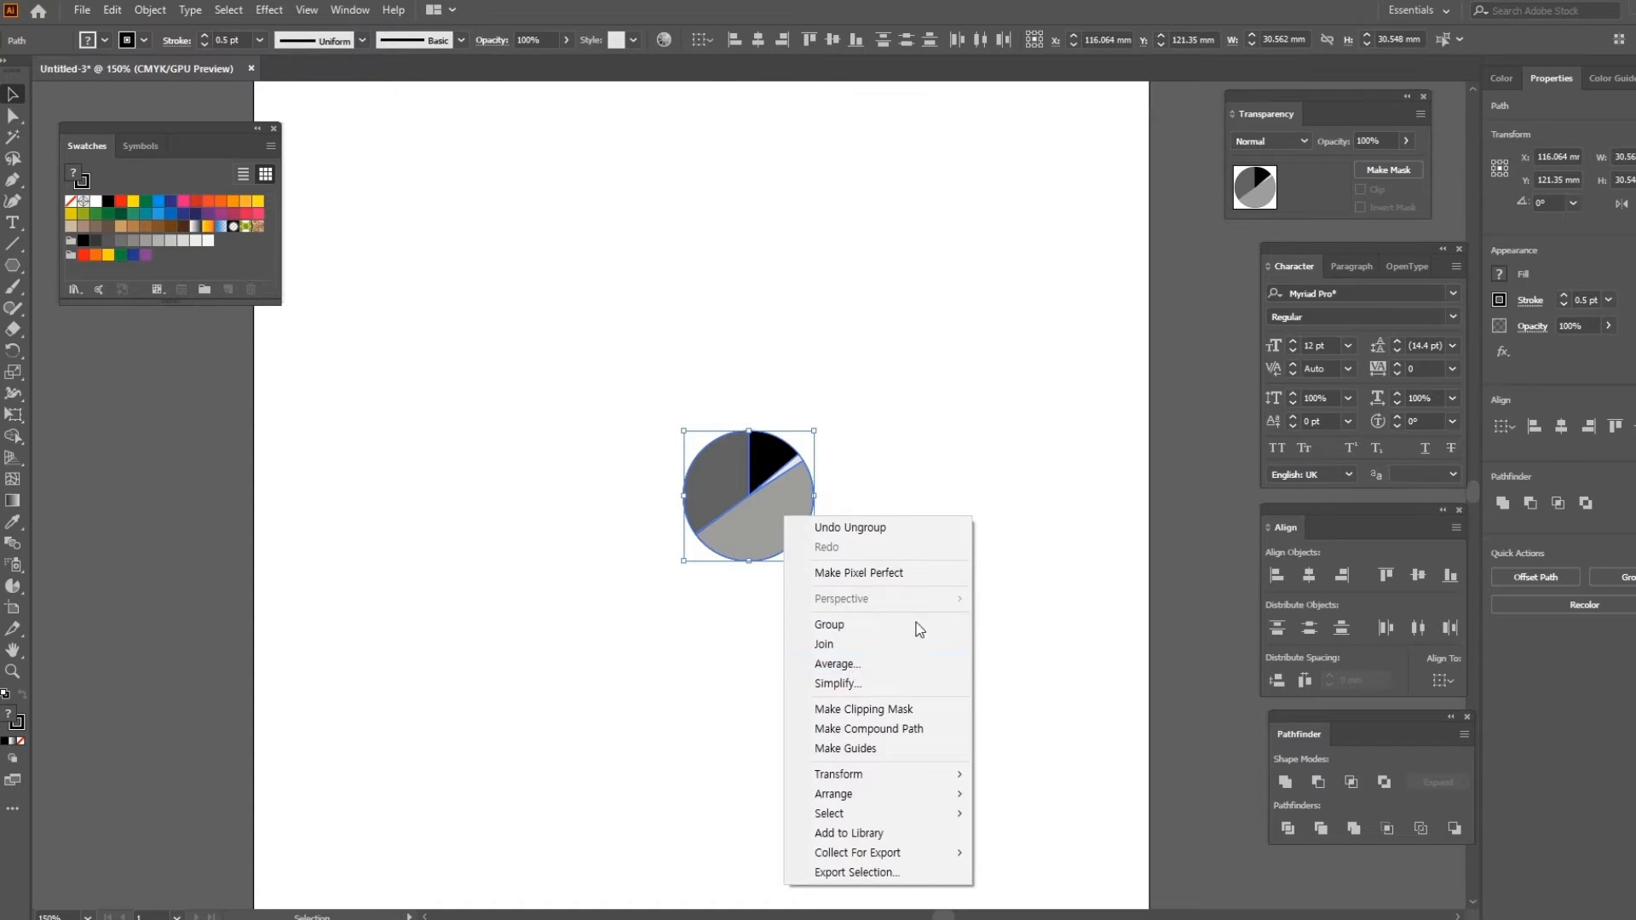
pyautogui.click(957, 431)
# - Give the dark grey 35 percent slice an orange fill and no stroke
pyautogui.click(730, 467)
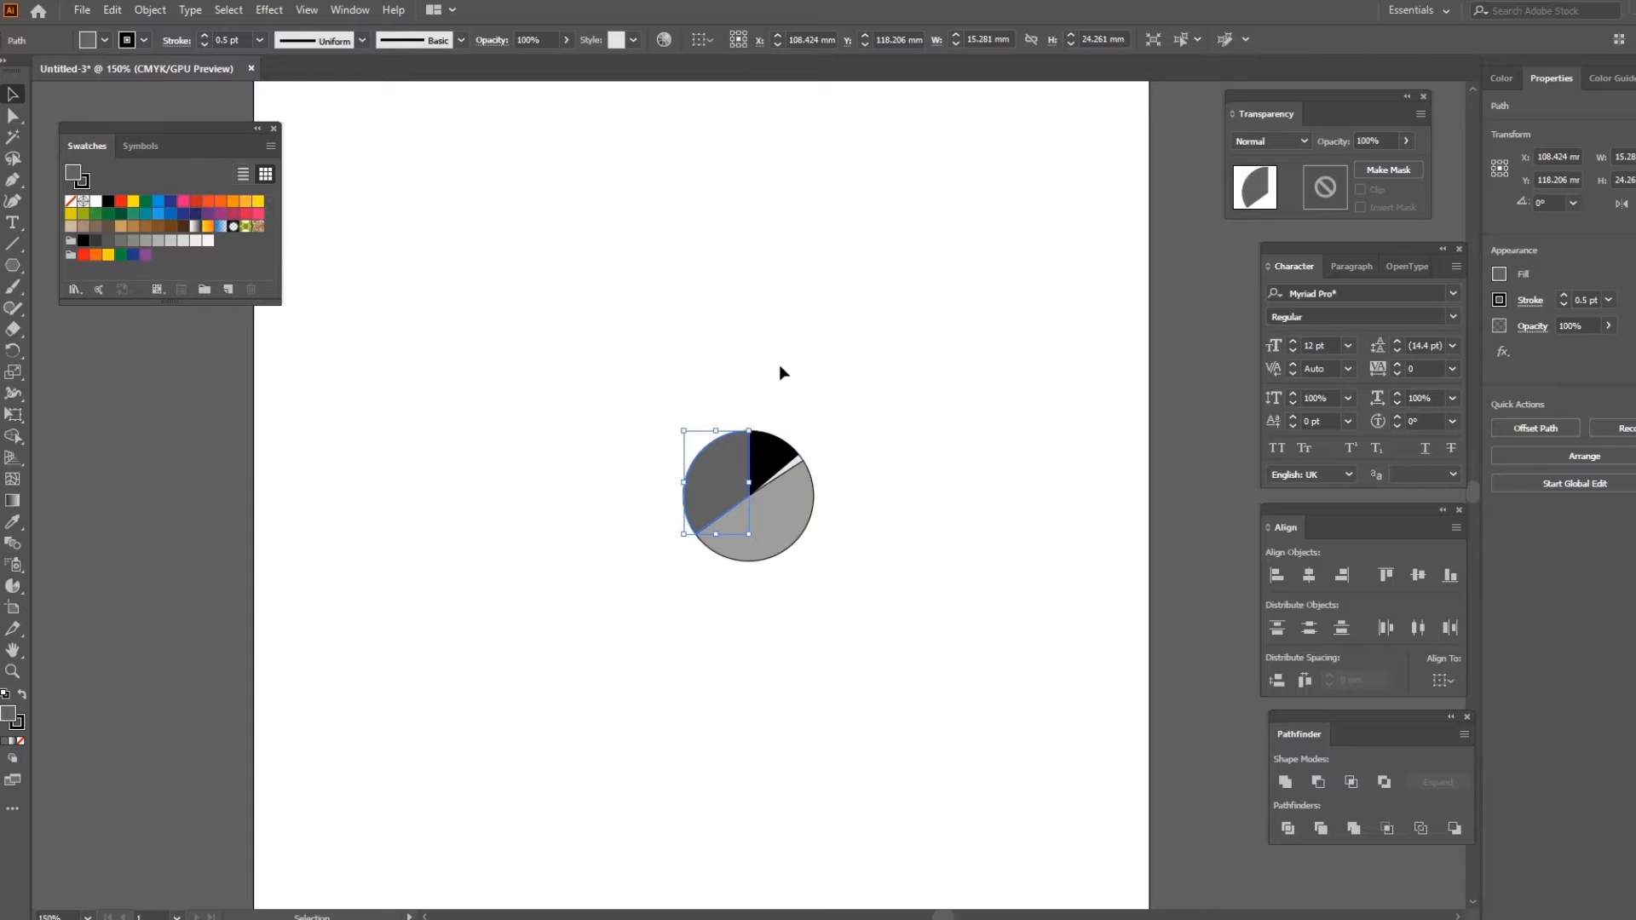
pyautogui.click(104, 38)
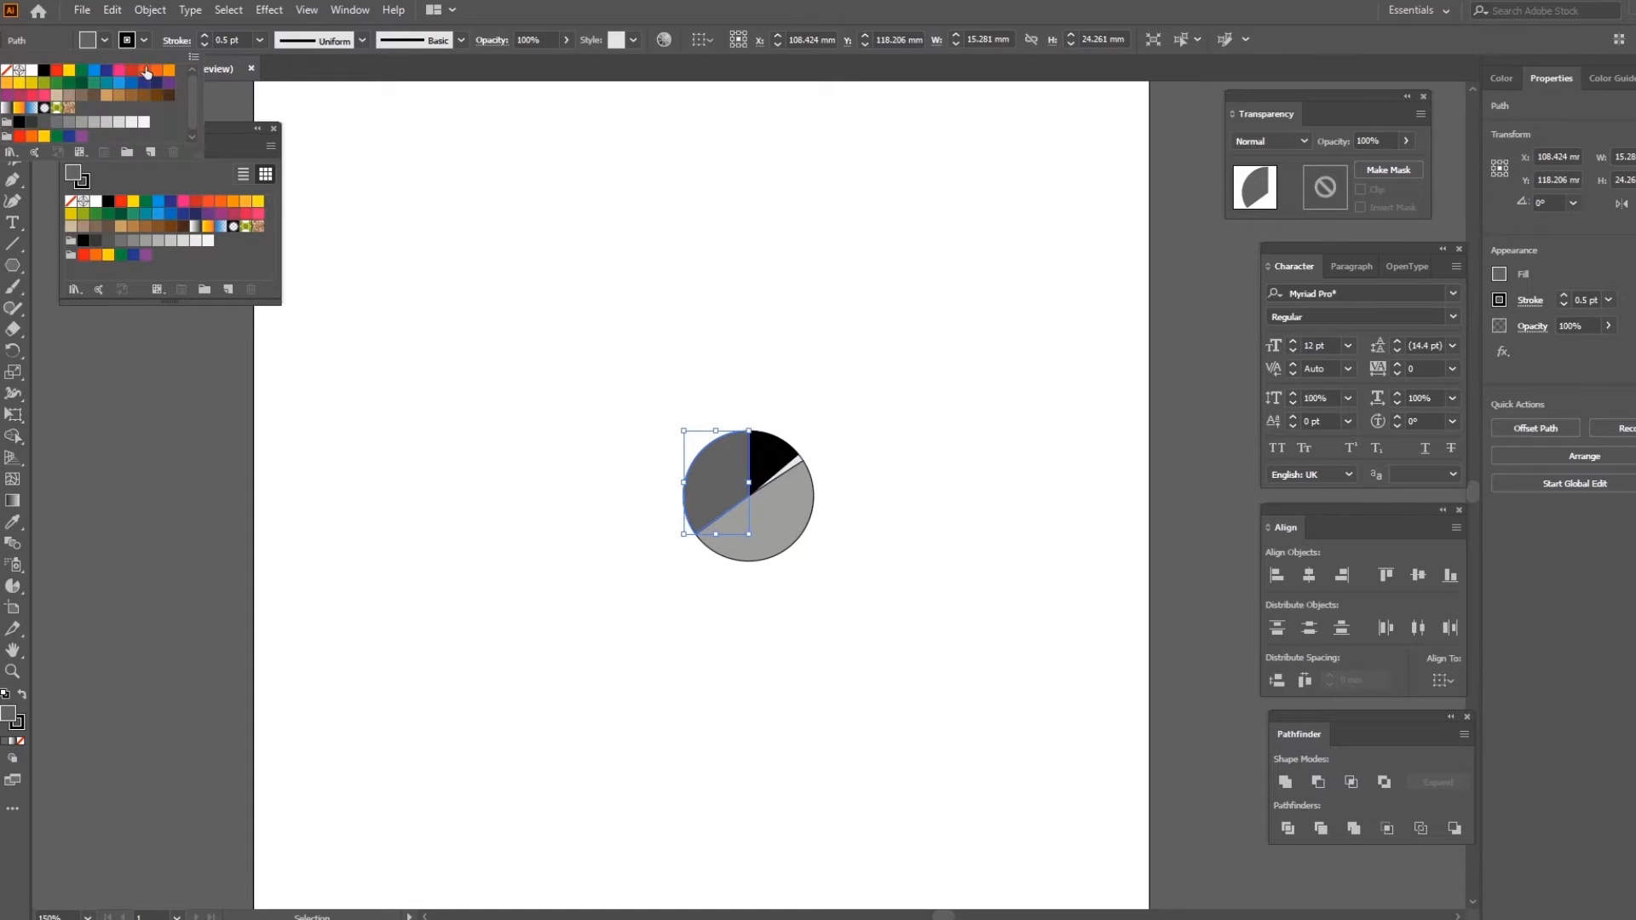
pyautogui.click(171, 80)
pyautogui.click(143, 39)
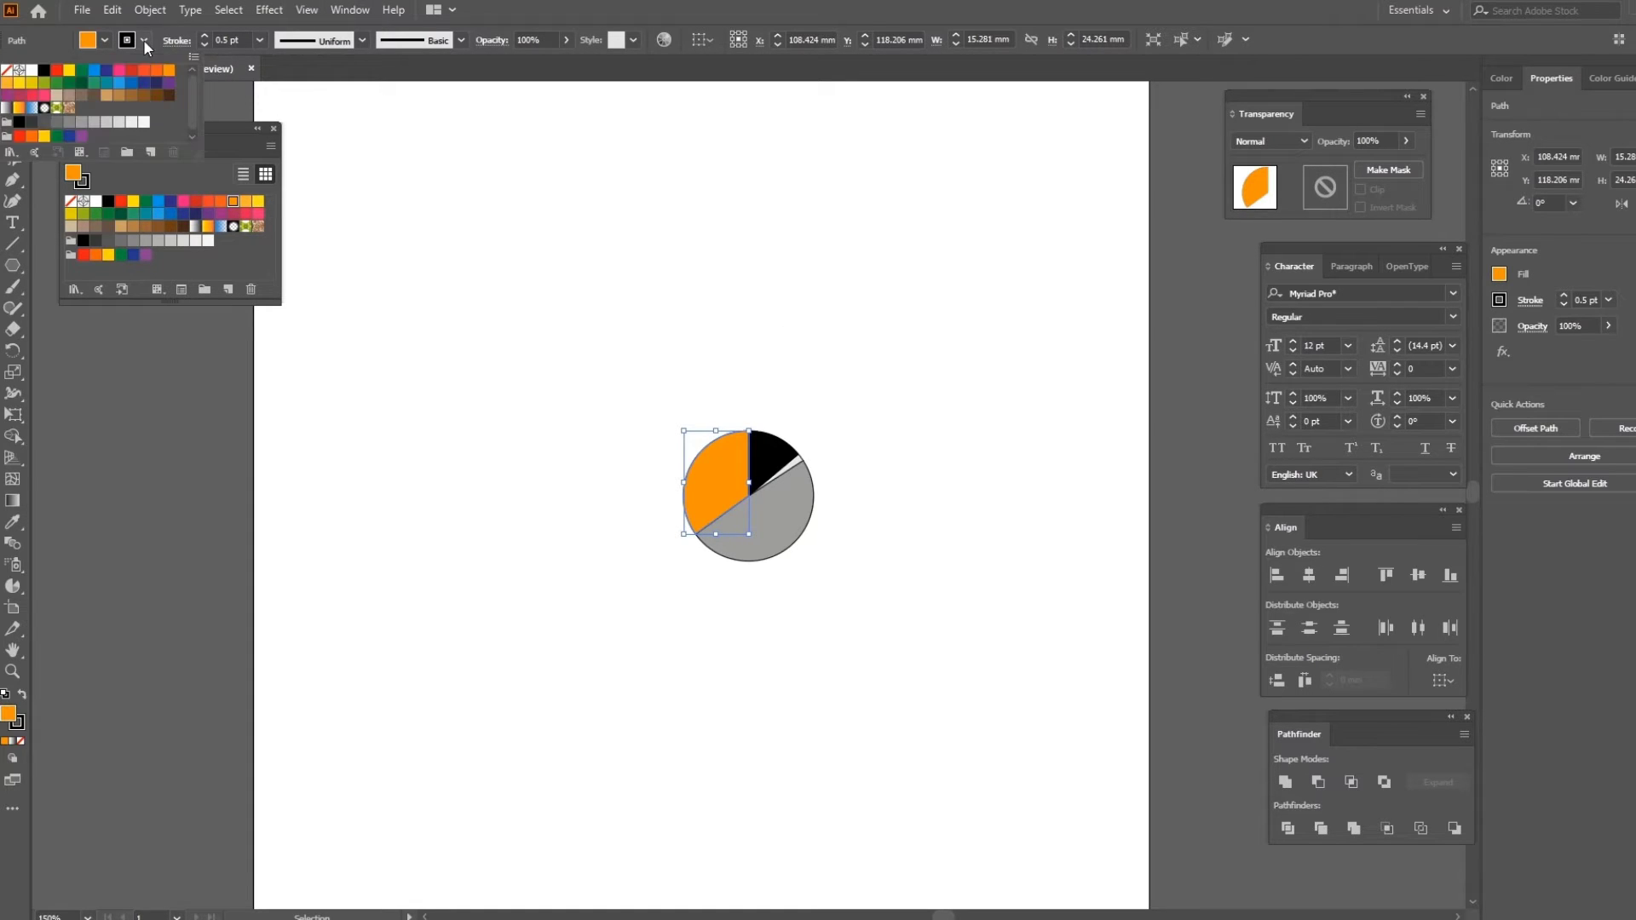
pyautogui.click(13, 74)
# - Give the black 14 percent slice a bright blue fill and no stroke
pyautogui.click(779, 446)
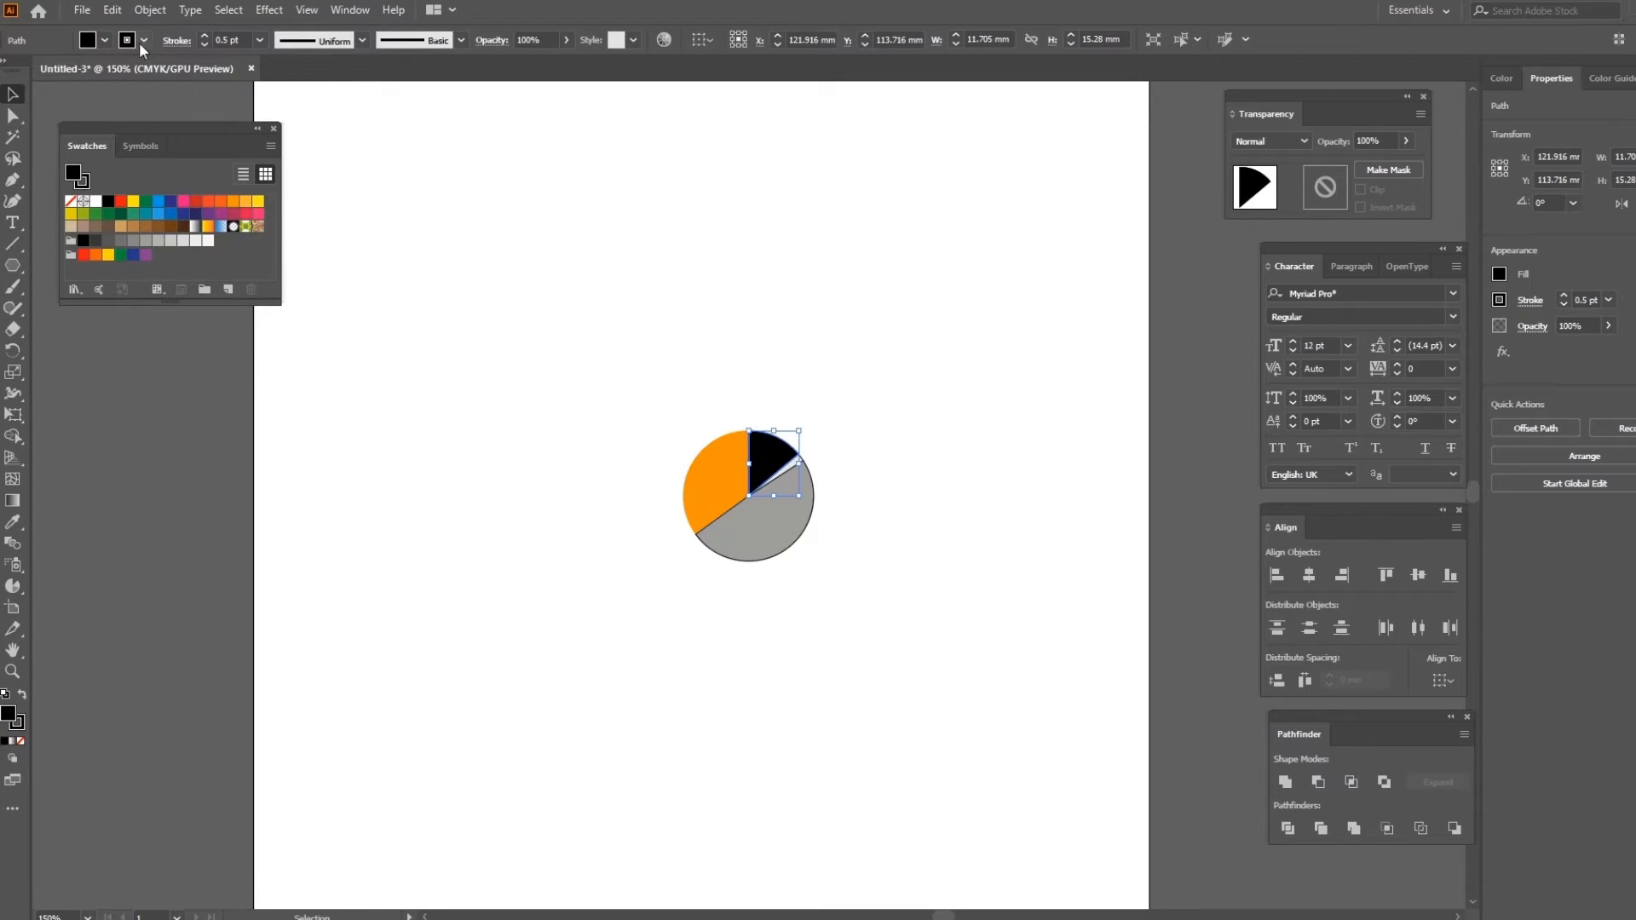
pyautogui.click(104, 40)
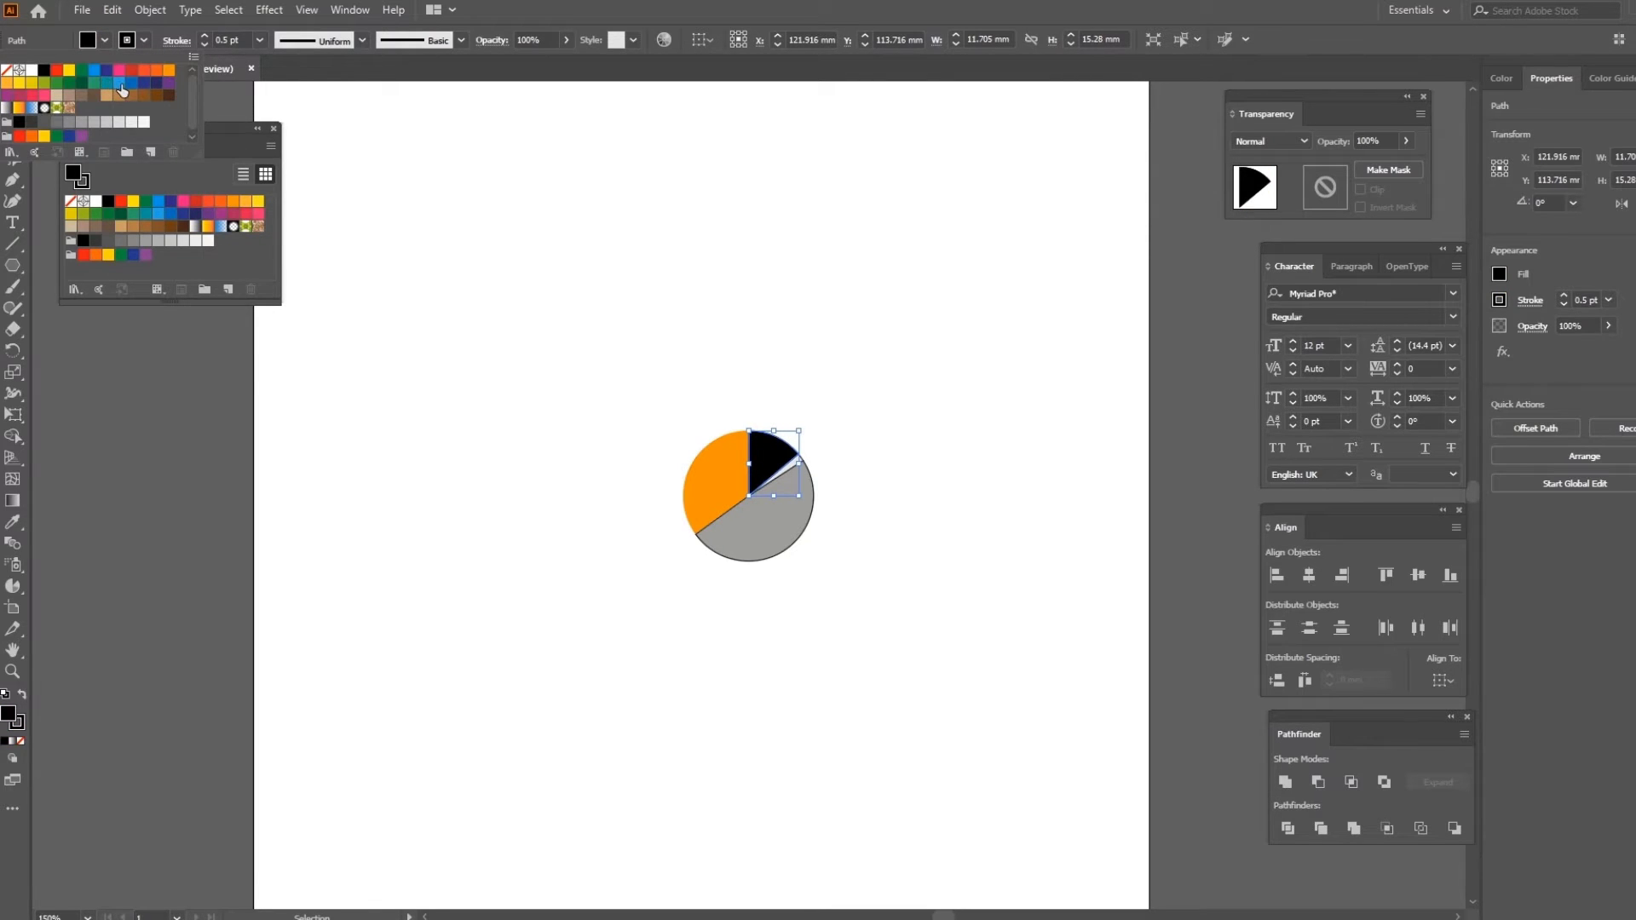
pyautogui.click(119, 82)
pyautogui.click(144, 40)
pyautogui.click(144, 39)
pyautogui.click(7, 70)
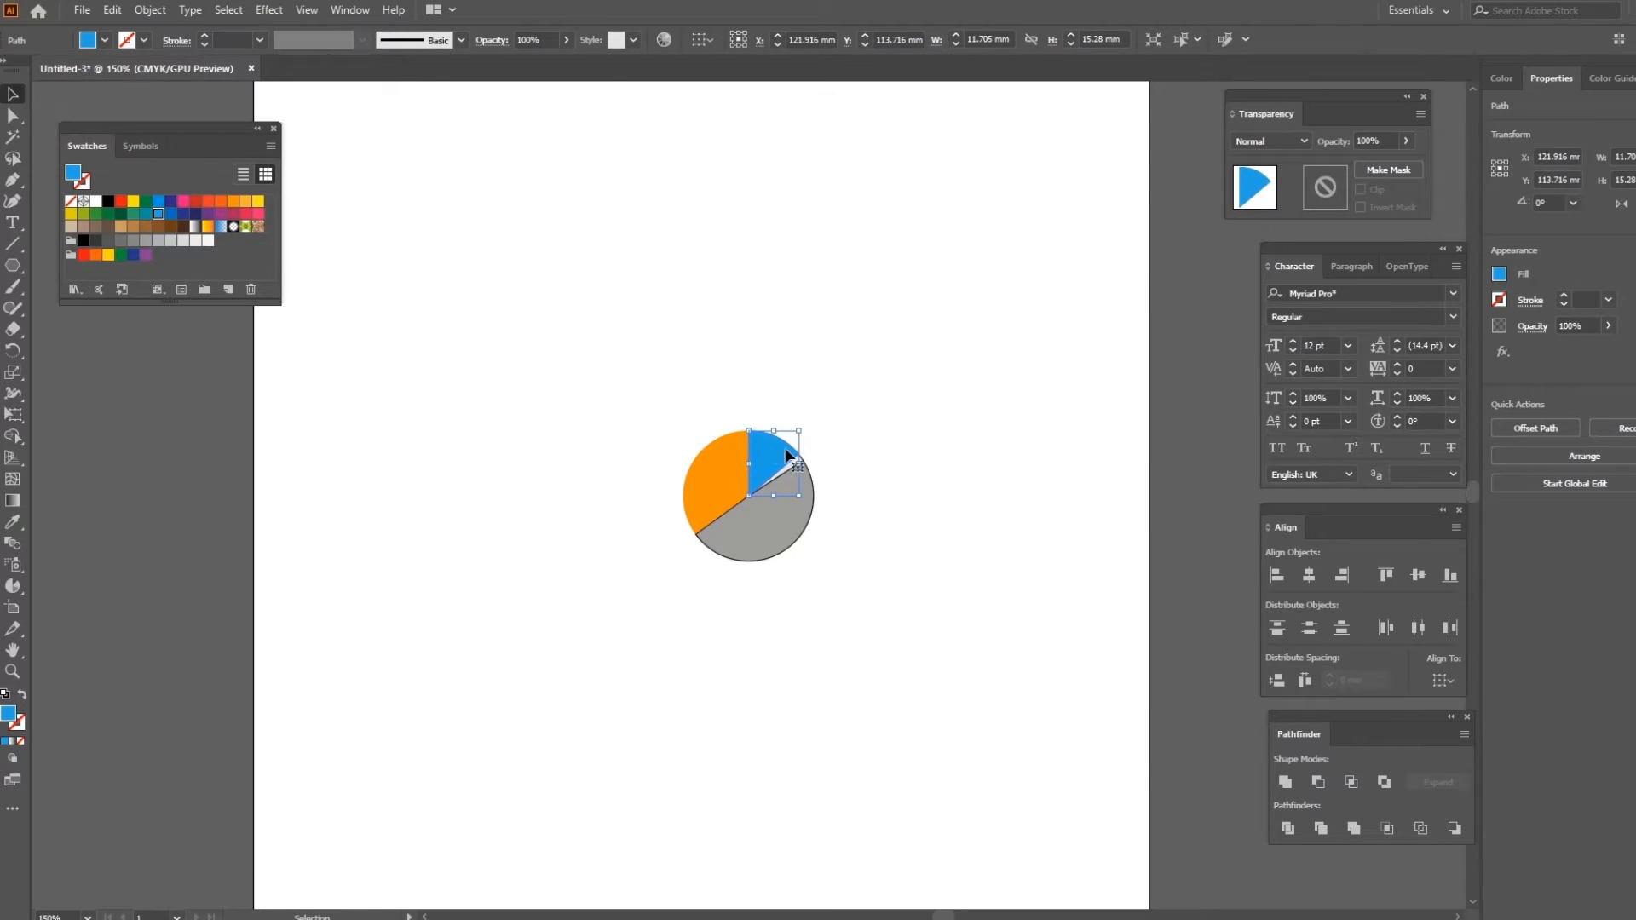
# - Give the thin 2 percent slice a dark grey fill and no stroke
pyautogui.click(801, 459)
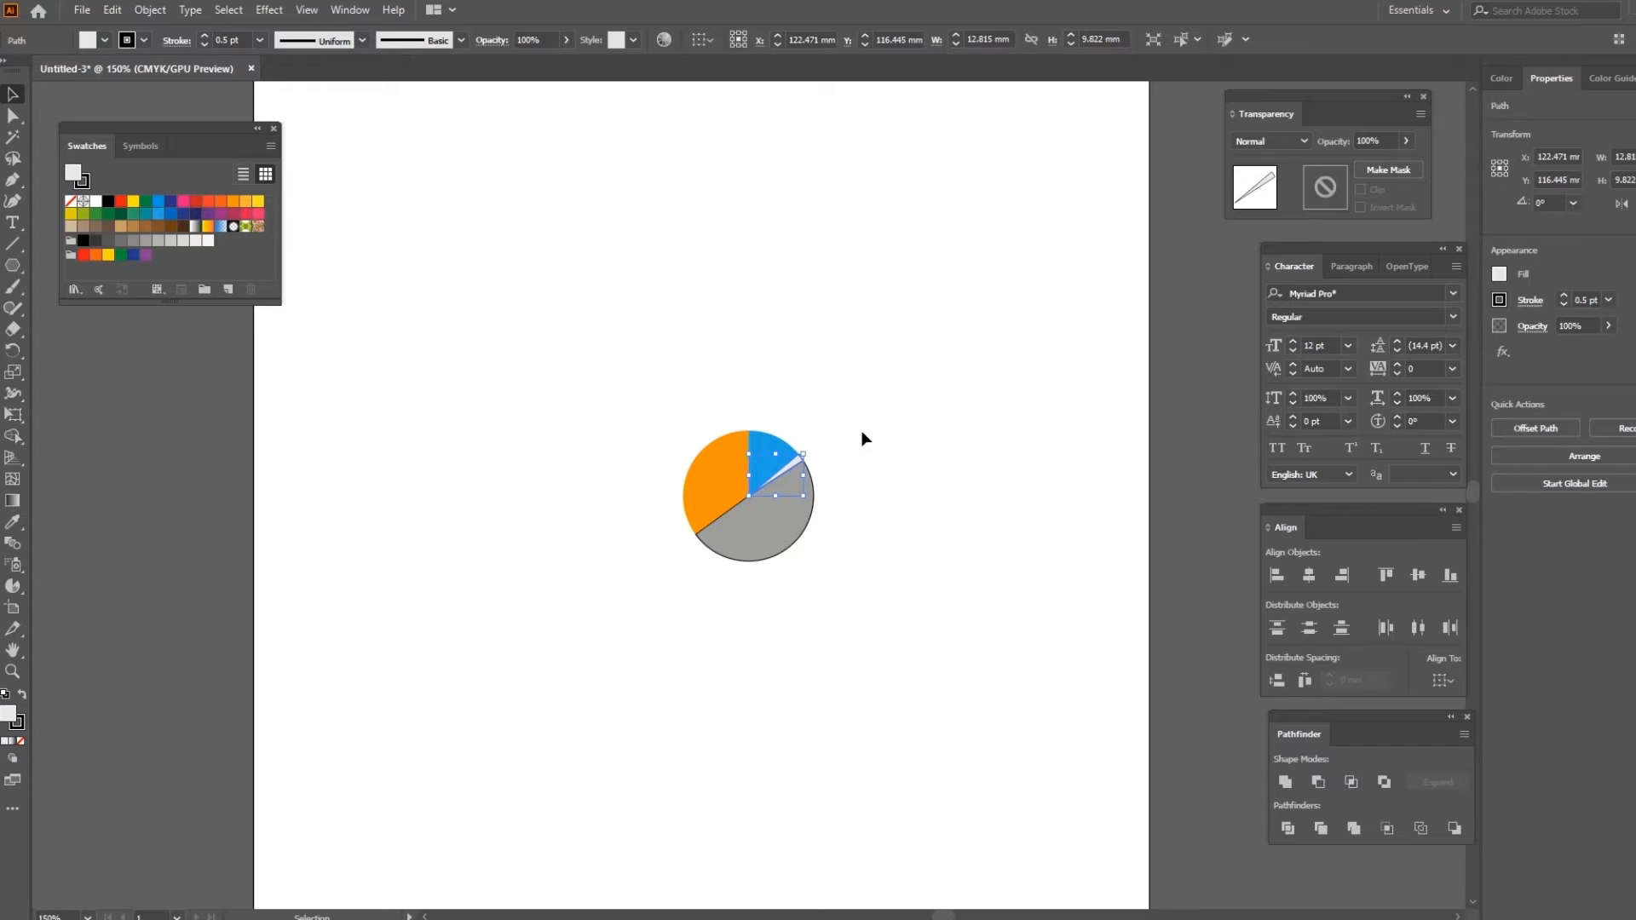
pyautogui.click(104, 41)
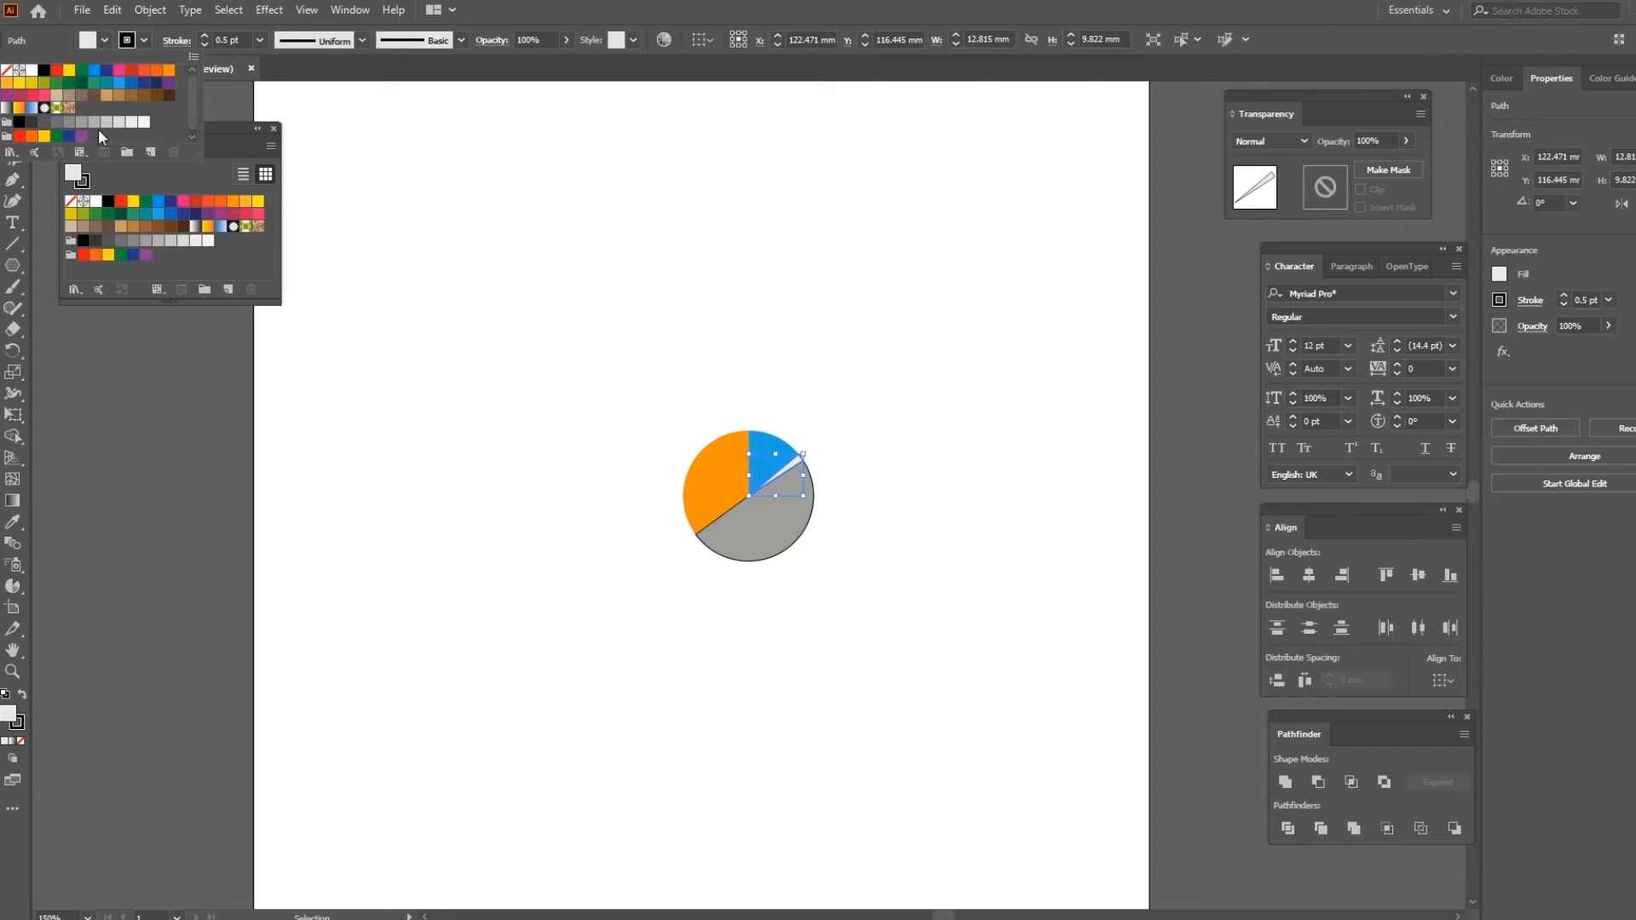
pyautogui.click(45, 124)
pyautogui.click(145, 39)
pyautogui.click(145, 39)
pyautogui.click(7, 74)
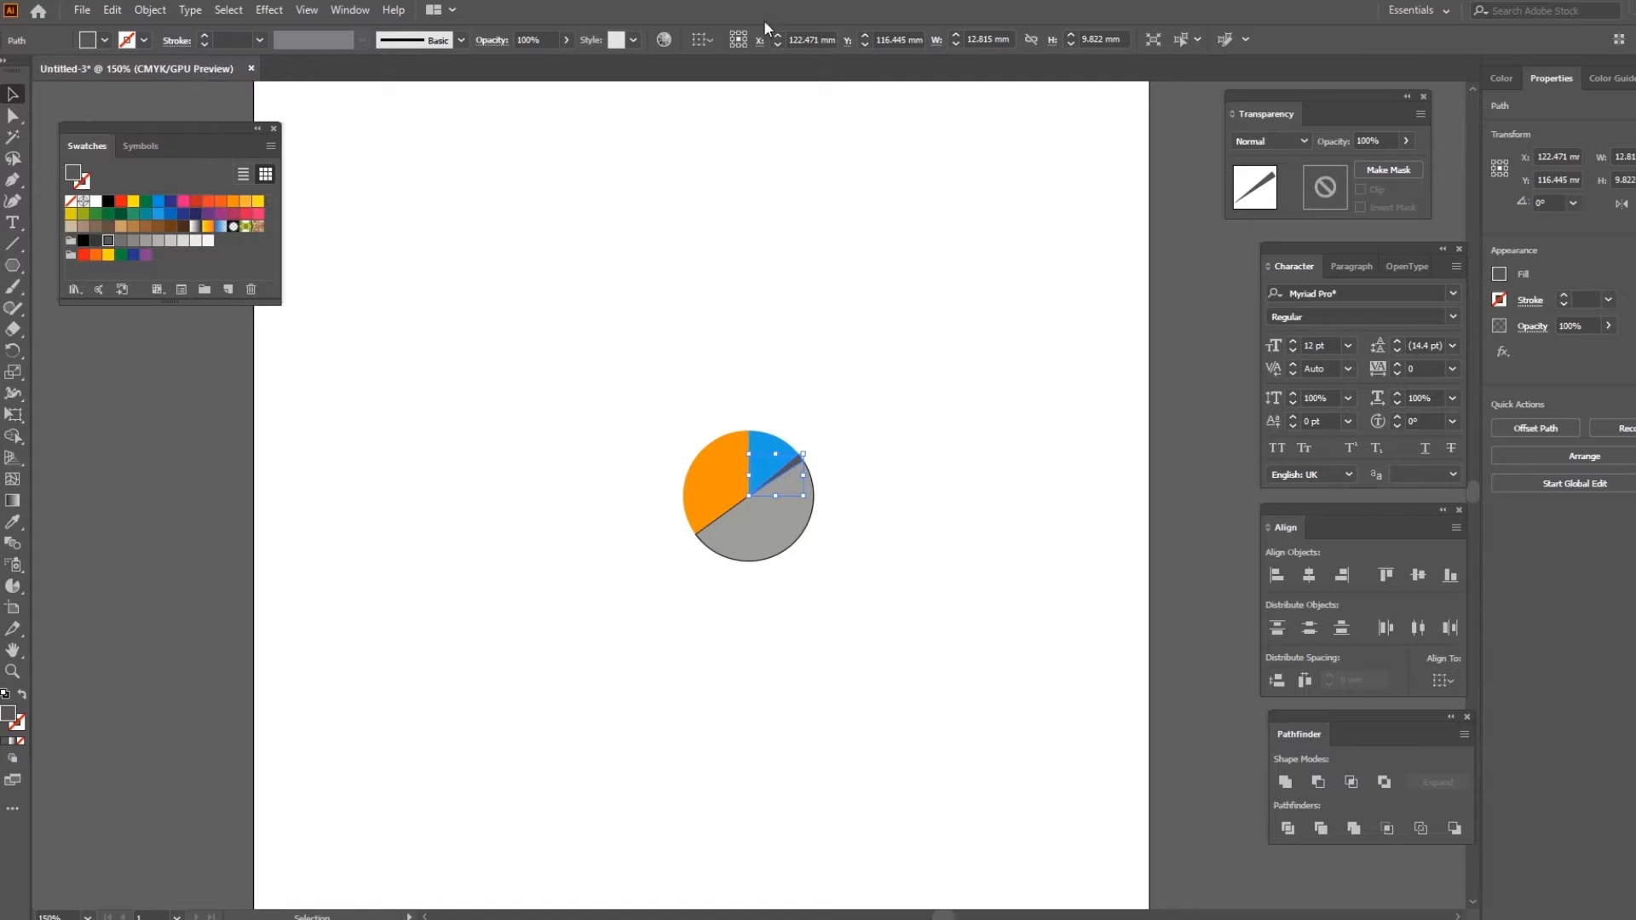
# - Give the largest, light grey slice an orange-red fill and no stroke
pyautogui.click(767, 537)
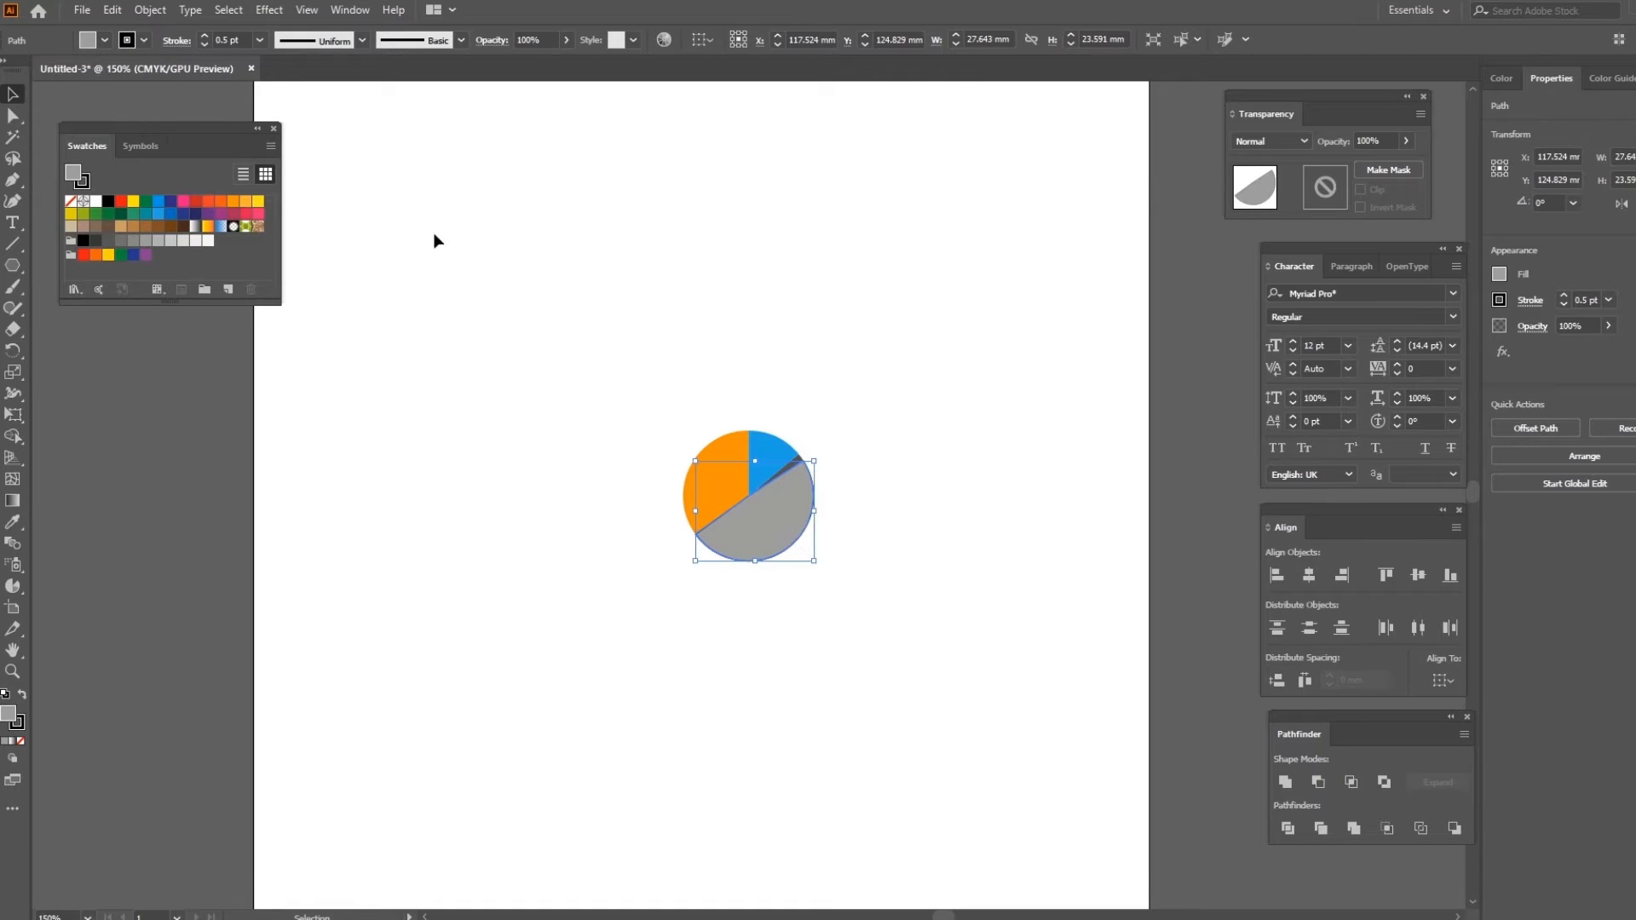
pyautogui.click(101, 39)
pyautogui.click(139, 76)
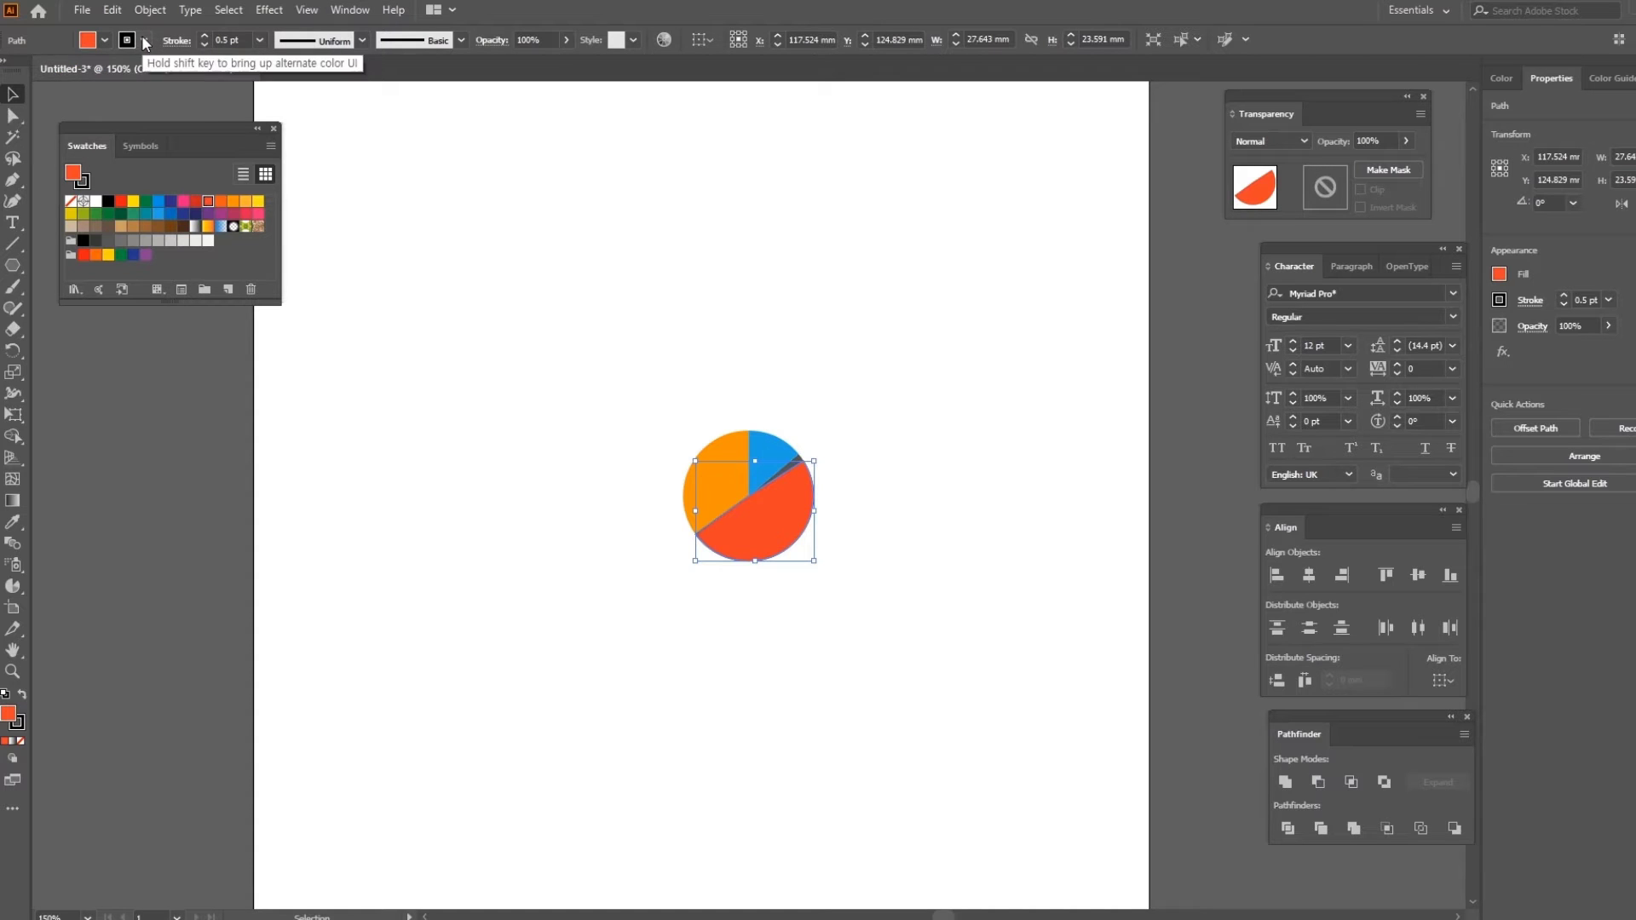
pyautogui.click(145, 40)
pyautogui.click(7, 74)
# - Scale all the slices together to about 80 mm wide and rotate the pie about 54° counterclockwise
pyautogui.moveTo(929, 689); pyautogui.dragTo(544, 334)
pyautogui.moveTo(782, 545); pyautogui.dragTo(1019, 632)
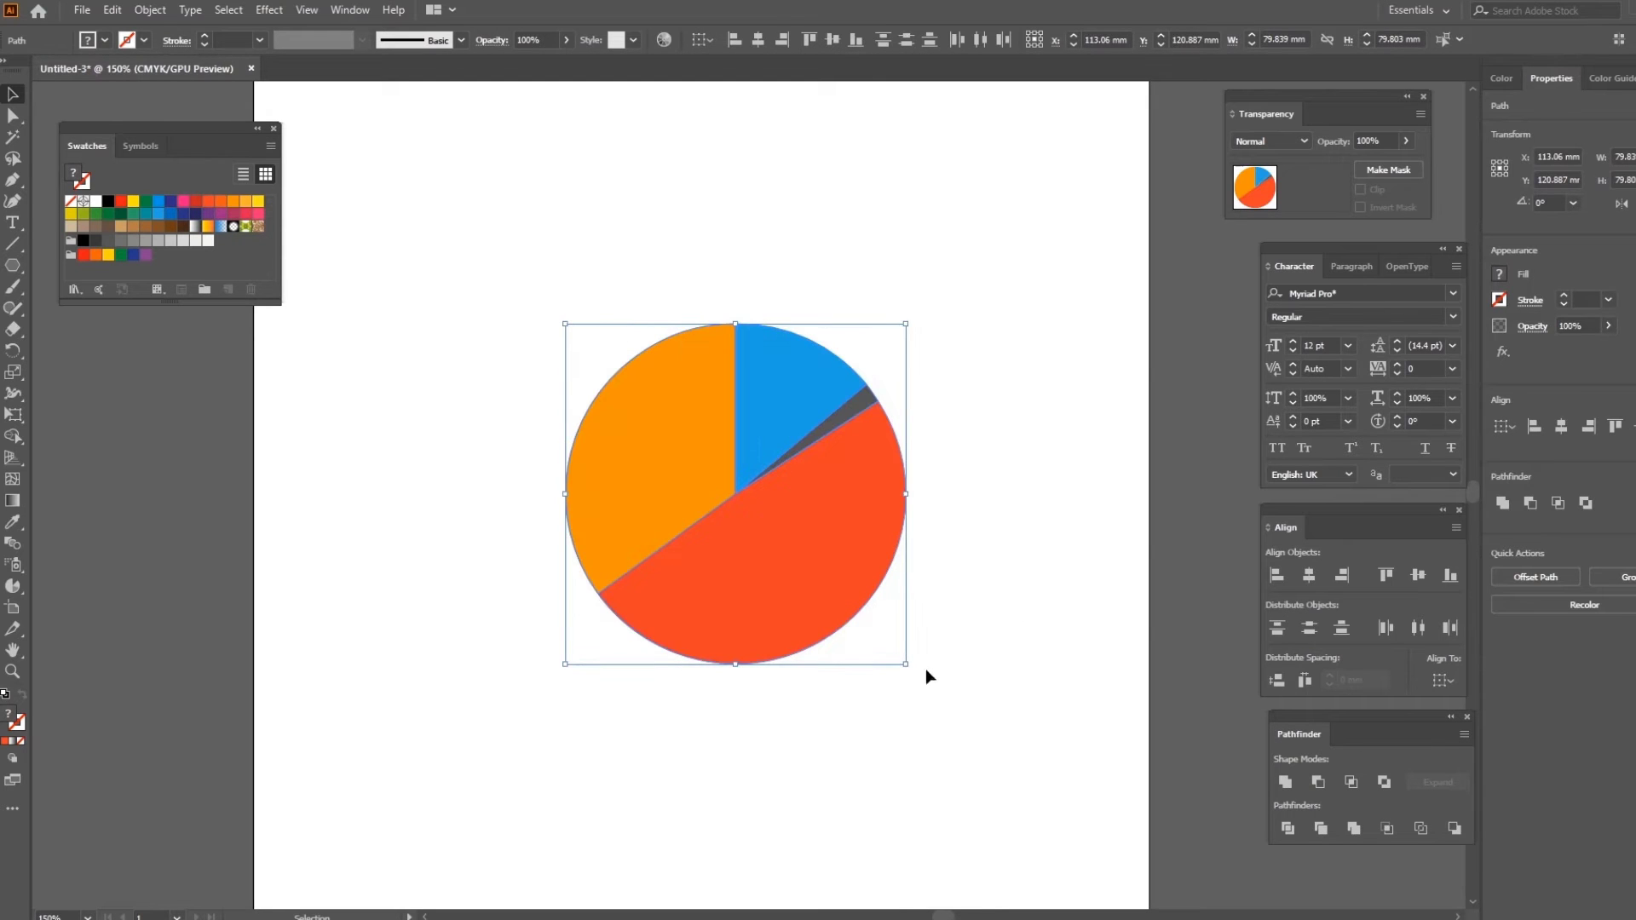
pyautogui.moveTo(914, 673); pyautogui.dragTo(946, 461)
pyautogui.click(1091, 515)
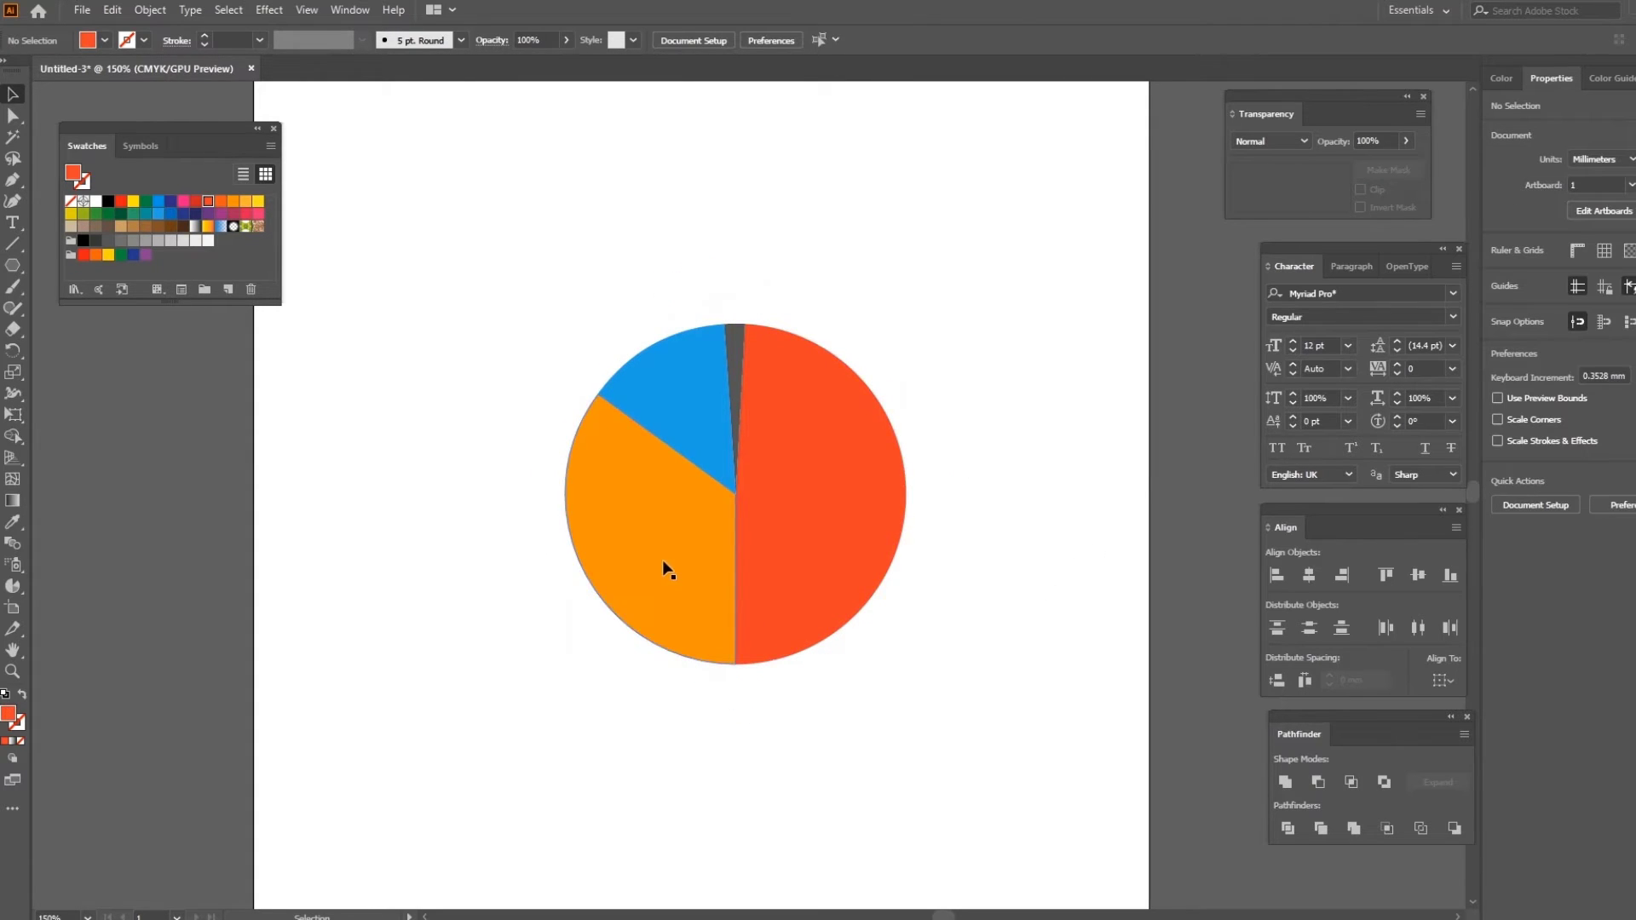
# - Move the orange, red, blue and grey slices slightly outward from the pie's centre, leaving narrow gaps between them
pyautogui.click(668, 586)
pyautogui.moveTo(660, 570); pyautogui.dragTo(653, 580)
pyautogui.moveTo(856, 510); pyautogui.dragTo(857, 498)
pyautogui.moveTo(690, 406); pyautogui.dragTo(742, 341)
pyautogui.click(888, 329)
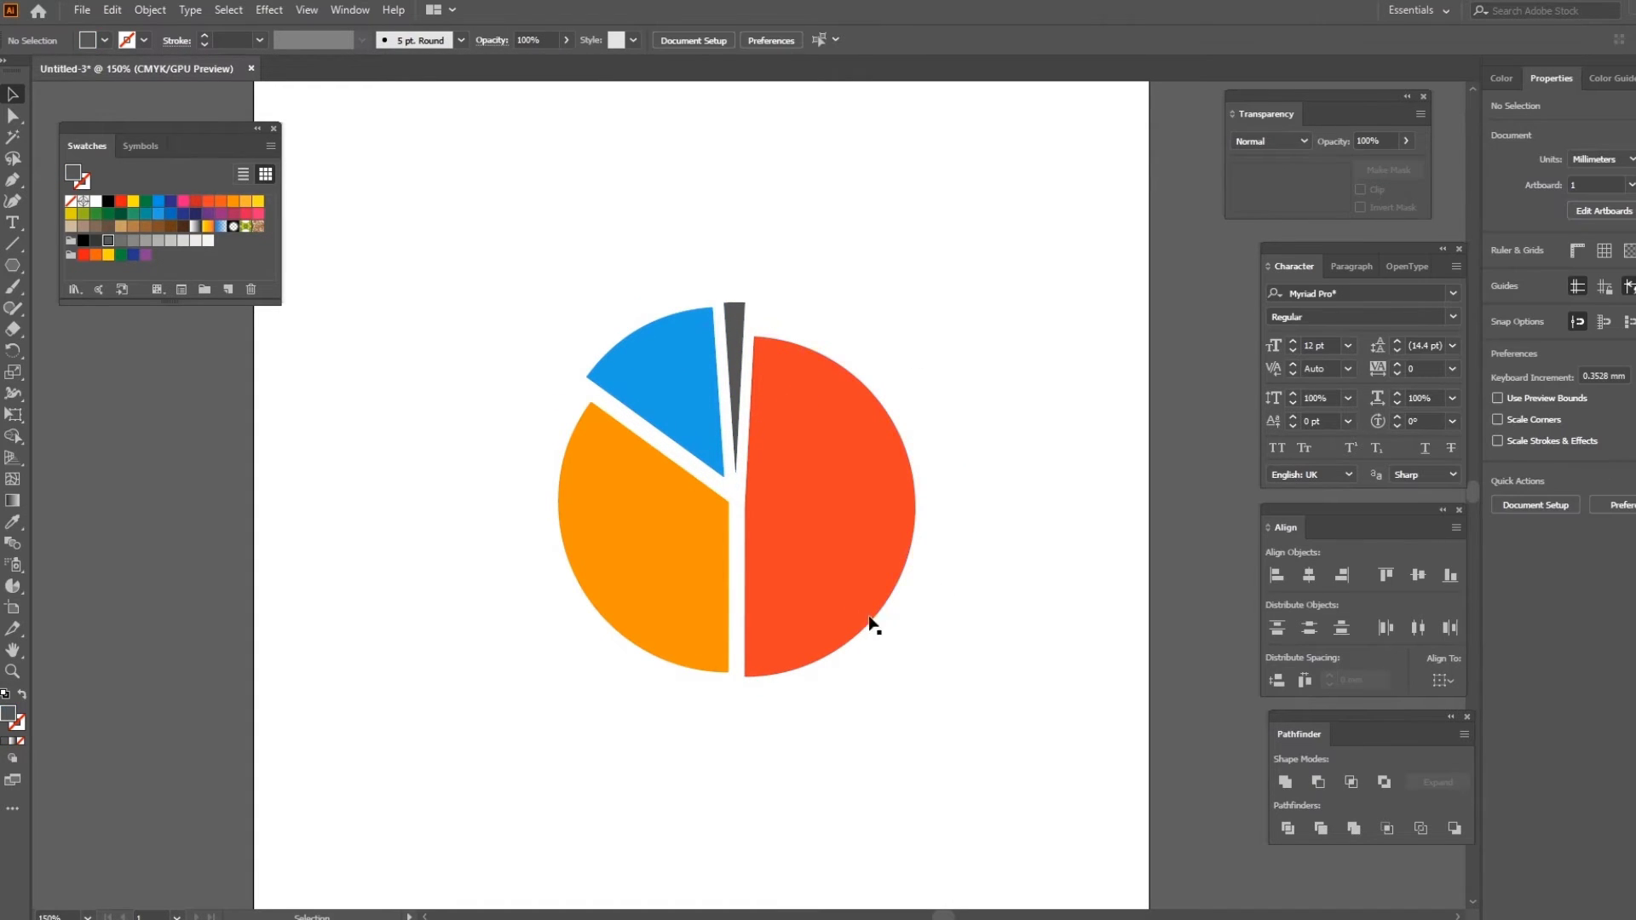
# - Fine-tune the red slice's vertical position so it lines up with the bottom of the orange slice
pyautogui.moveTo(811, 524); pyautogui.dragTo(811, 524)
pyautogui.click(993, 577)
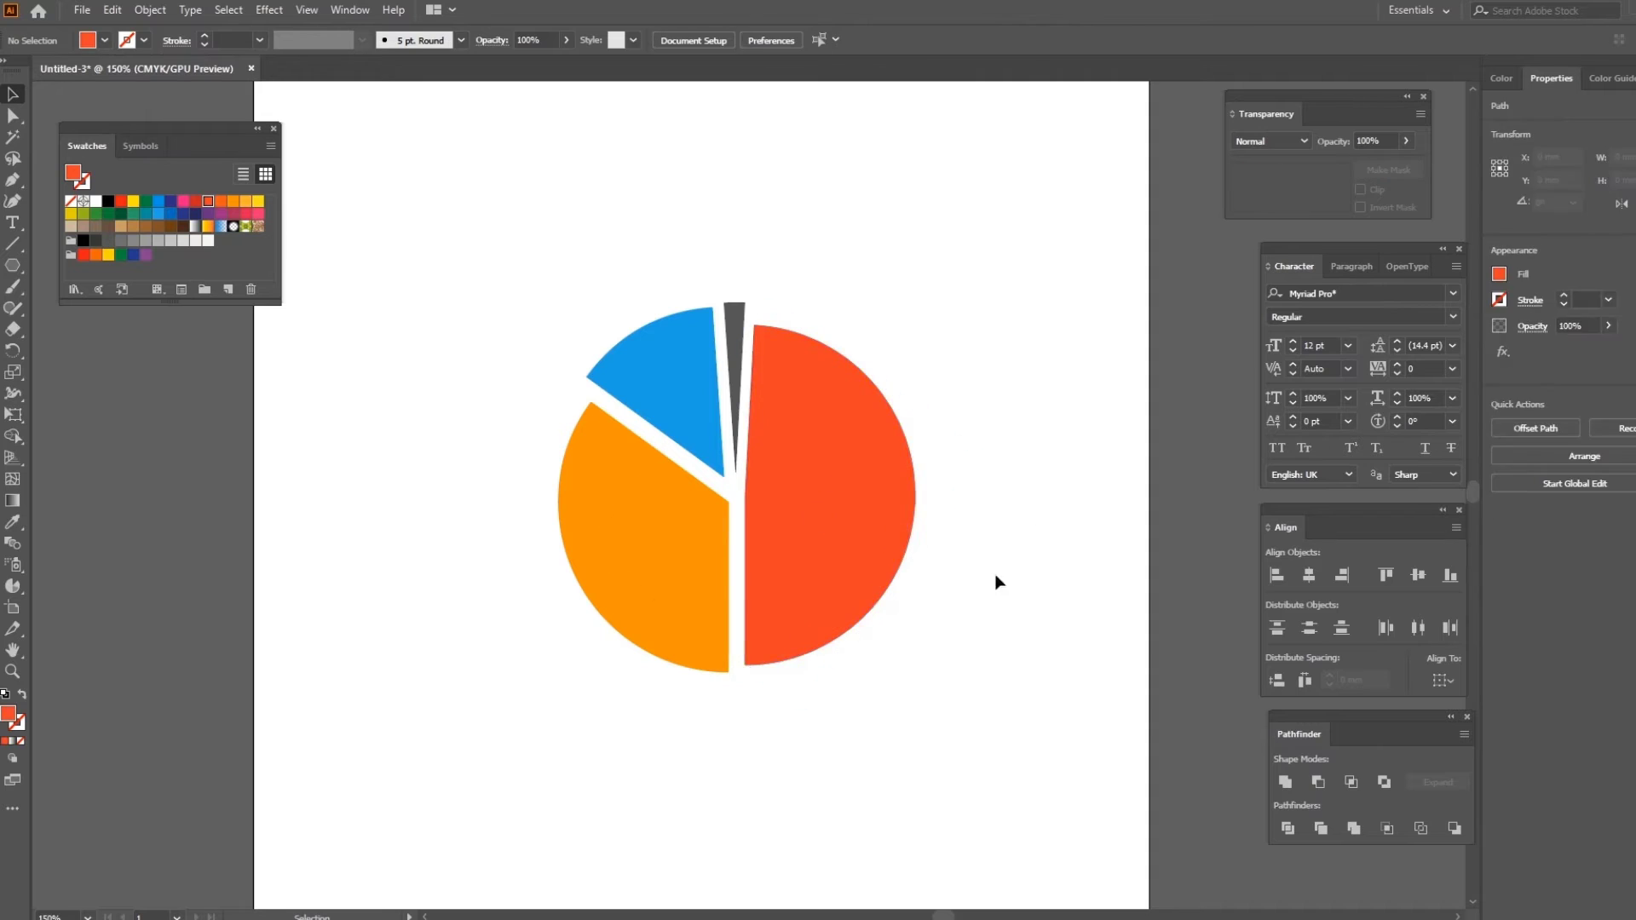
pyautogui.click(856, 568)
pyautogui.click(1014, 757)
# - Select all four separated slices and group them
pyautogui.moveTo(1026, 750); pyautogui.dragTo(468, 248)
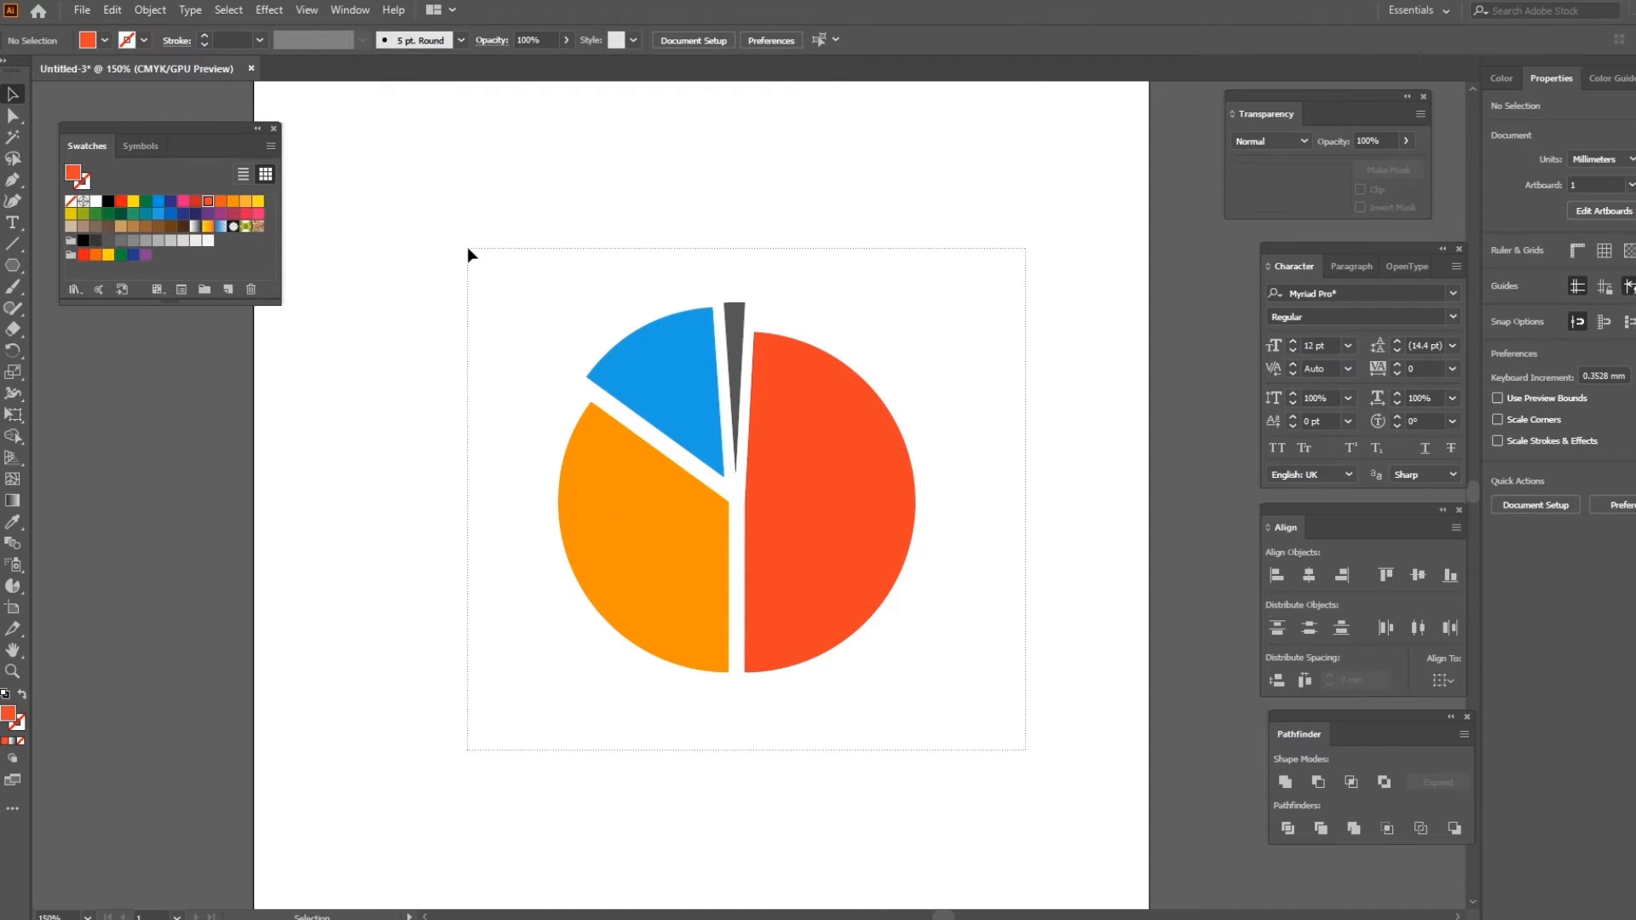
pyautogui.moveTo(467, 247); pyautogui.dragTo(467, 248)
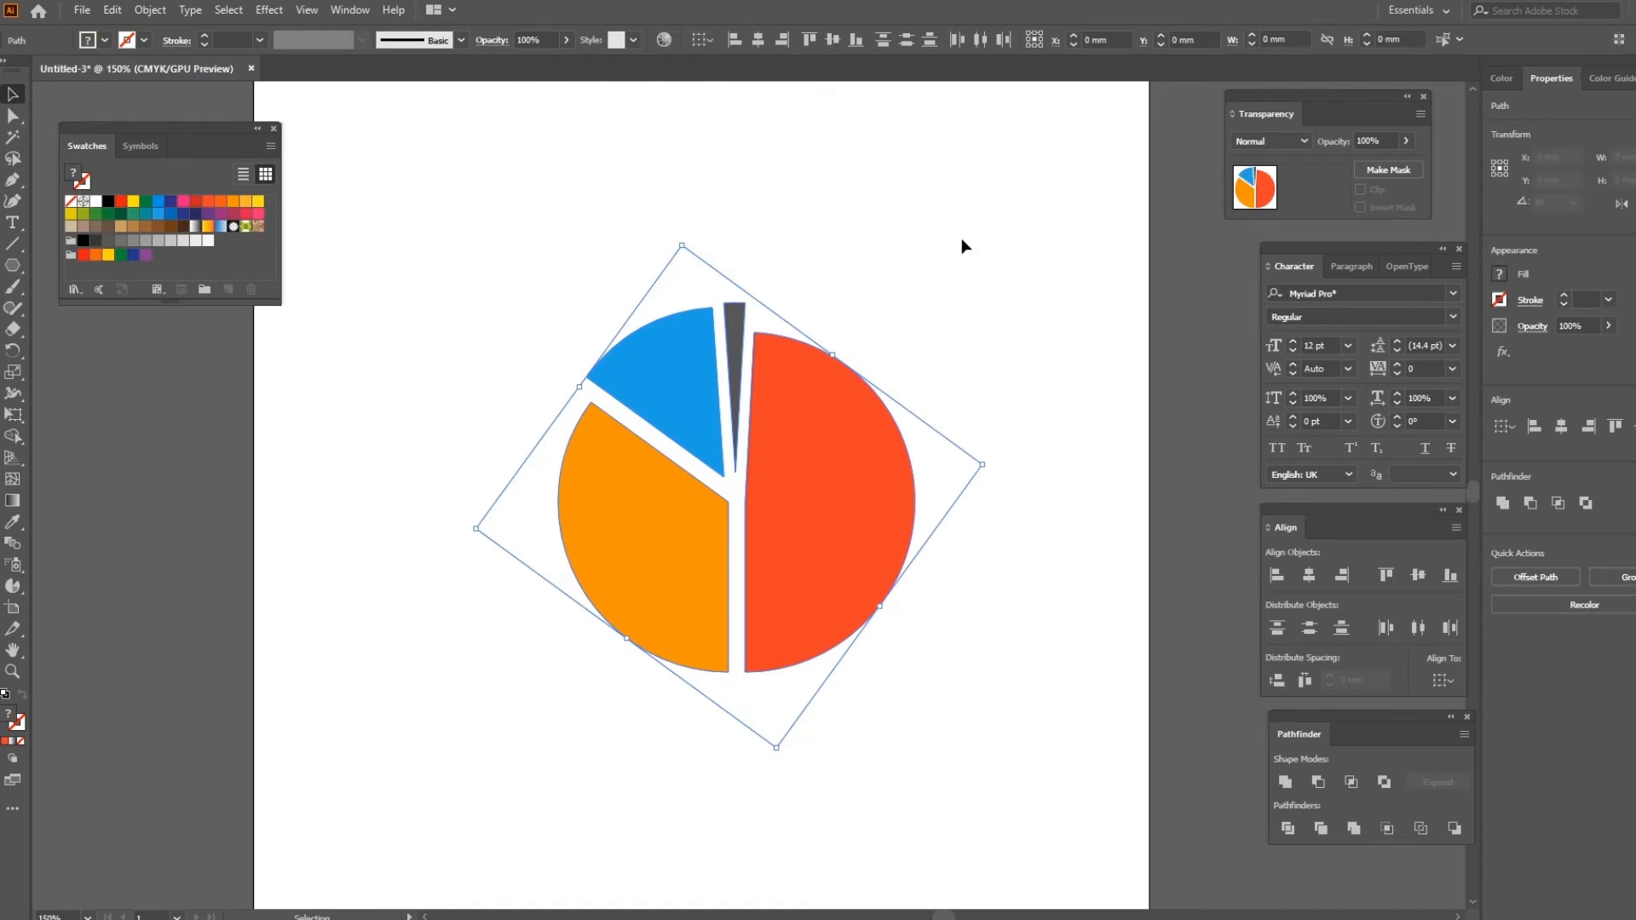
pyautogui.hotkey('ctrl', 'g')
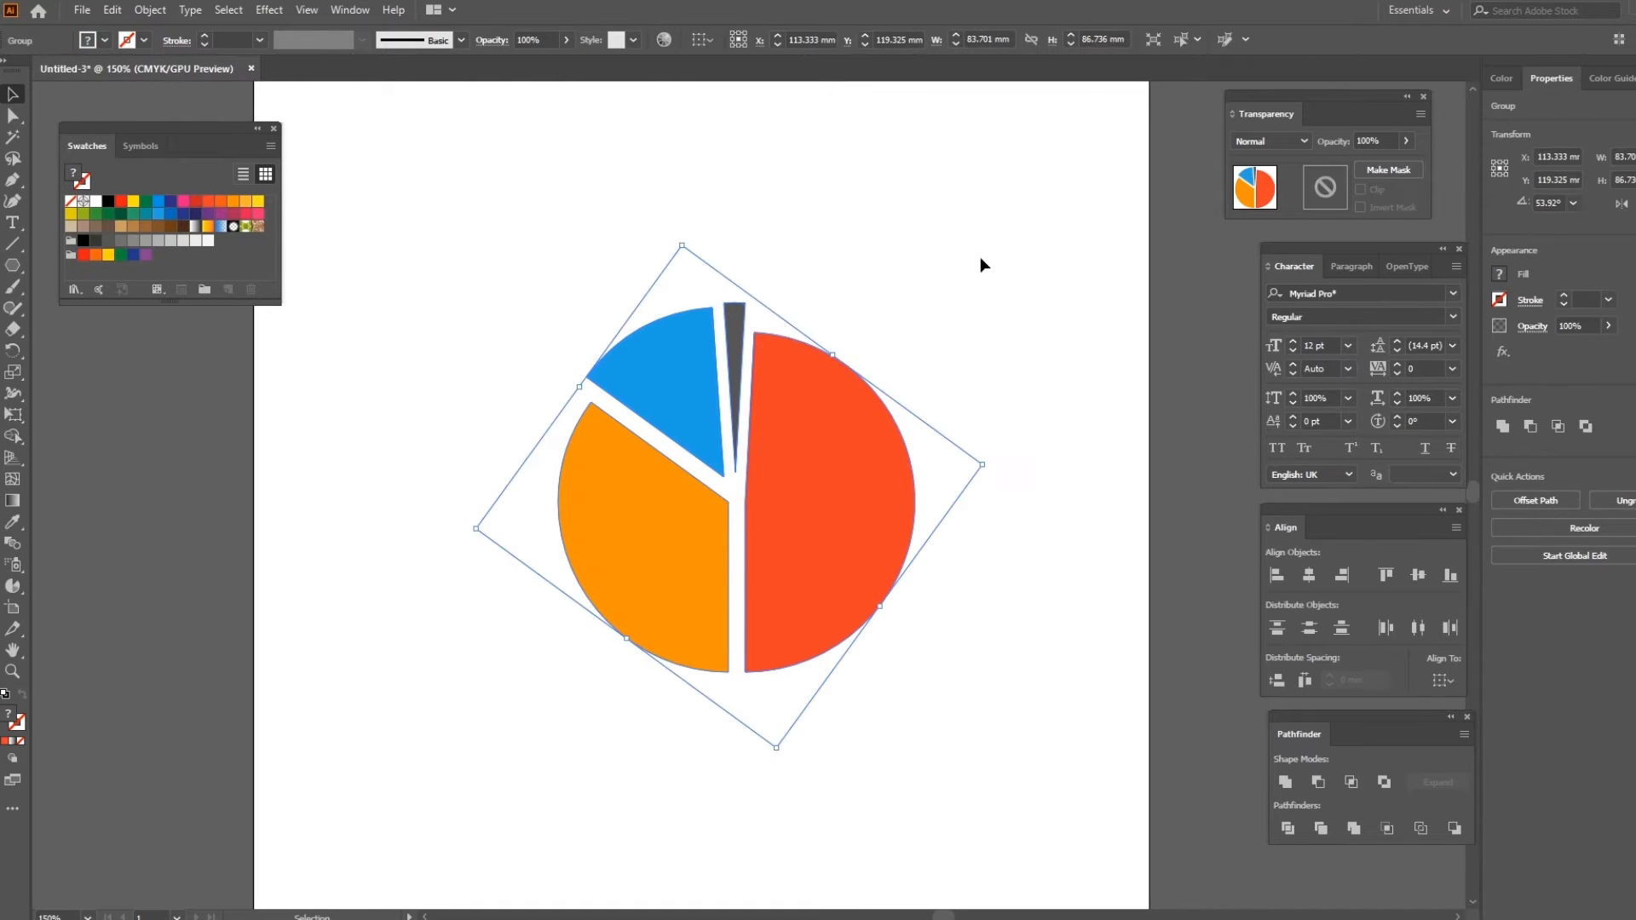
# - Apply a 3D Extrude & Bevel effect with a 50 pt depth to the grouped pie, tilting it to a custom angle with preview on
pyautogui.click(316, 14)
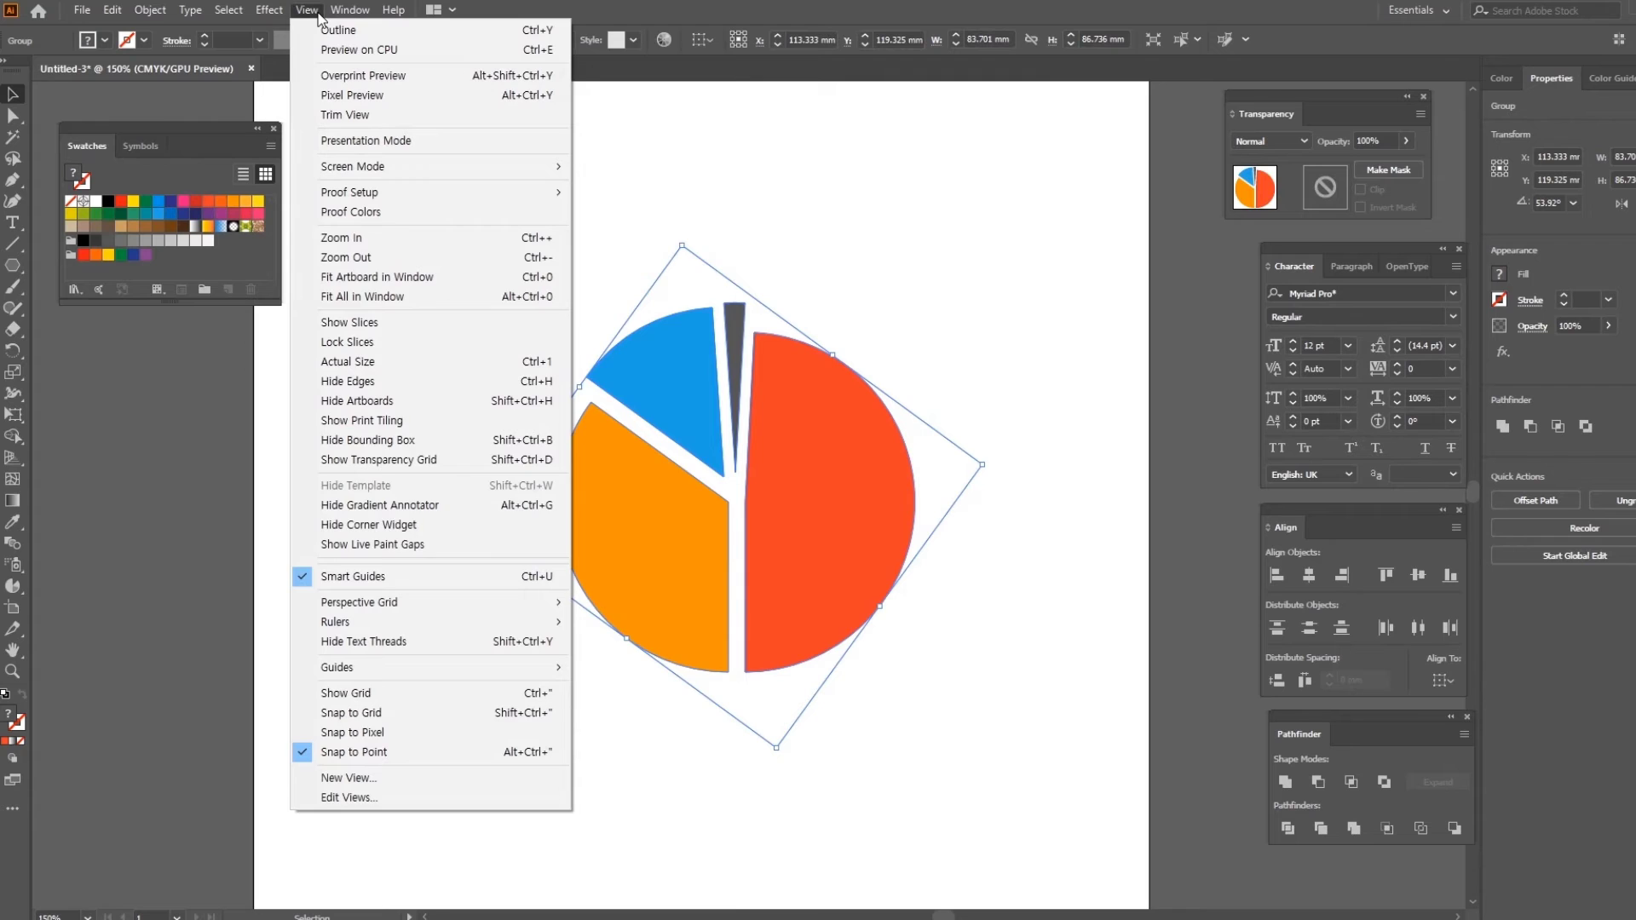
pyautogui.moveTo(269, 10)
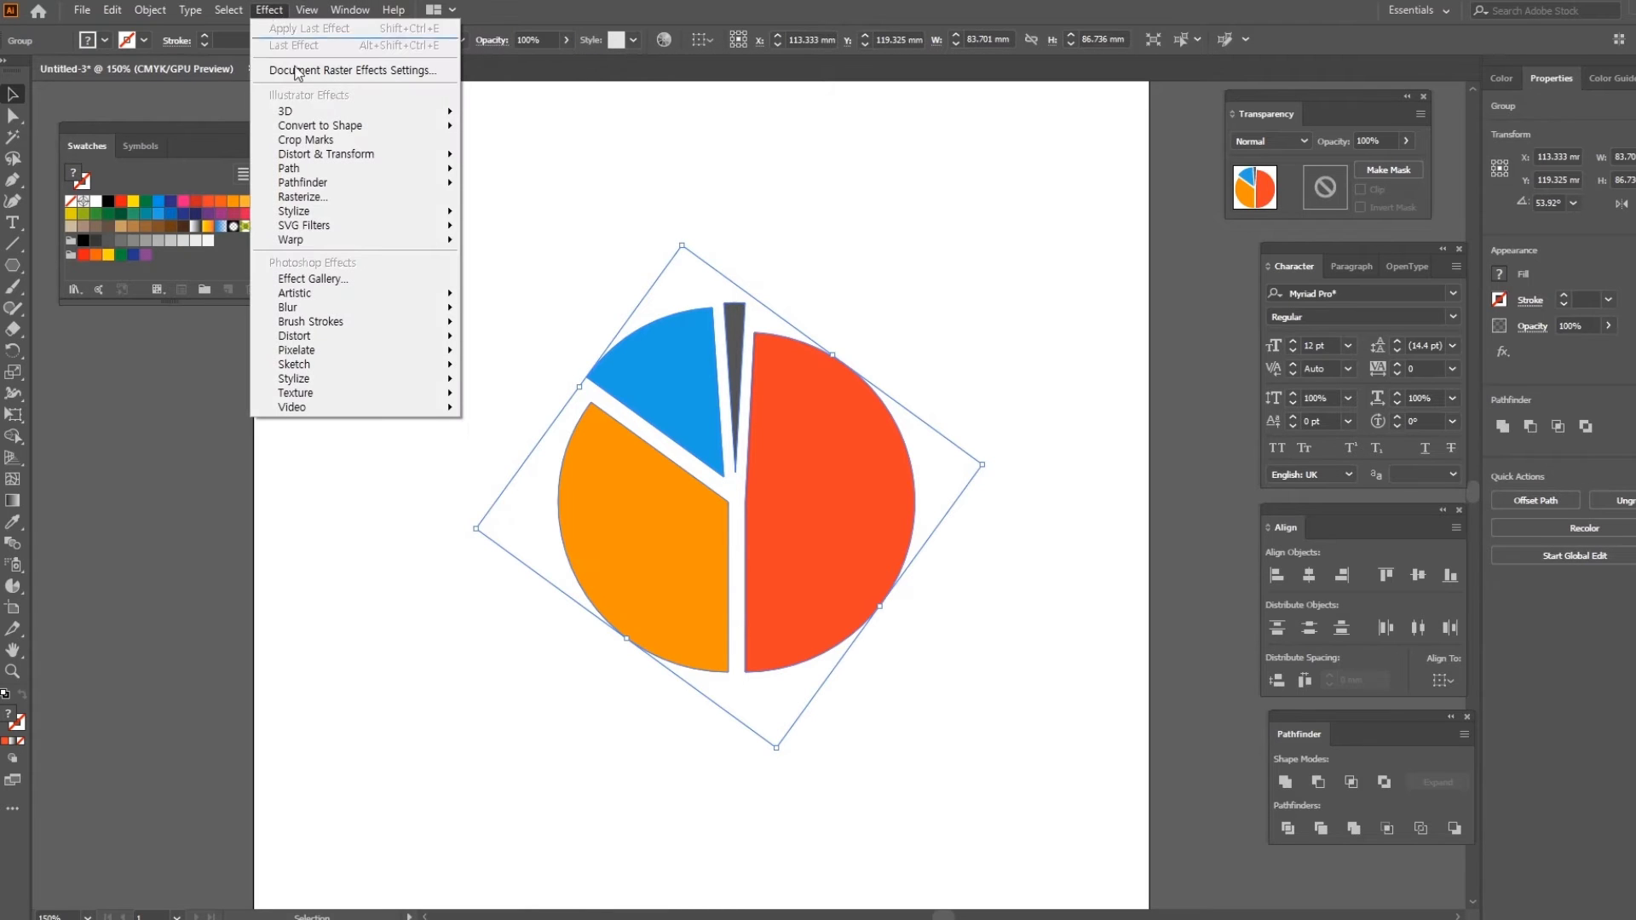
pyautogui.moveTo(328, 111)
pyautogui.click(560, 109)
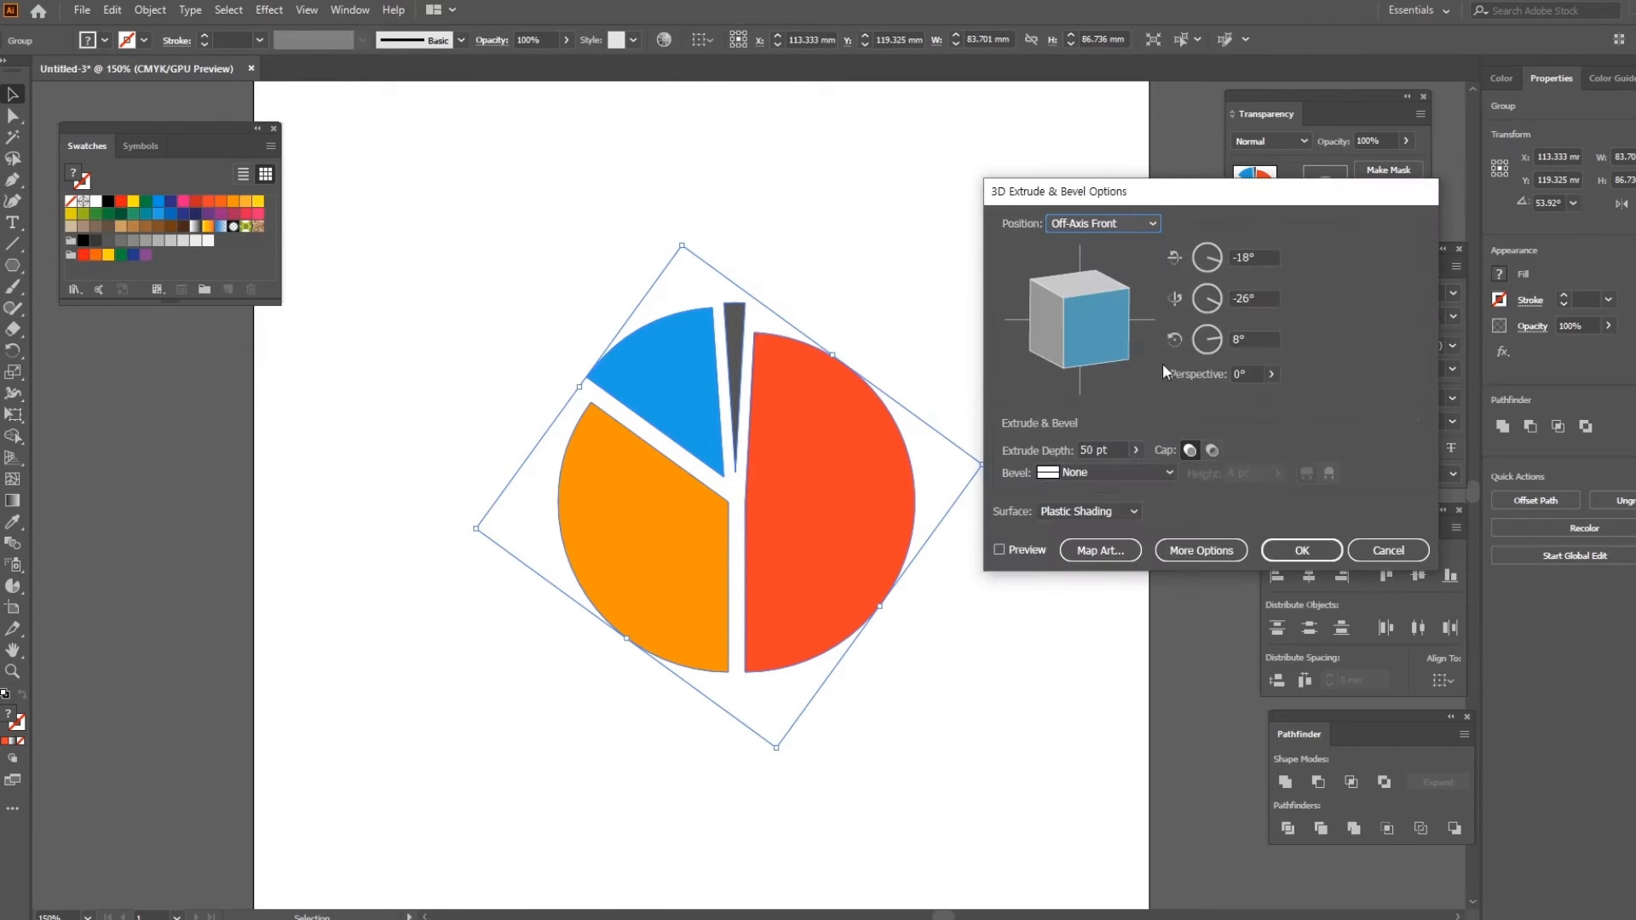
pyautogui.click(1000, 550)
pyautogui.moveTo(1092, 355); pyautogui.dragTo(1123, 336)
pyautogui.click(1302, 551)
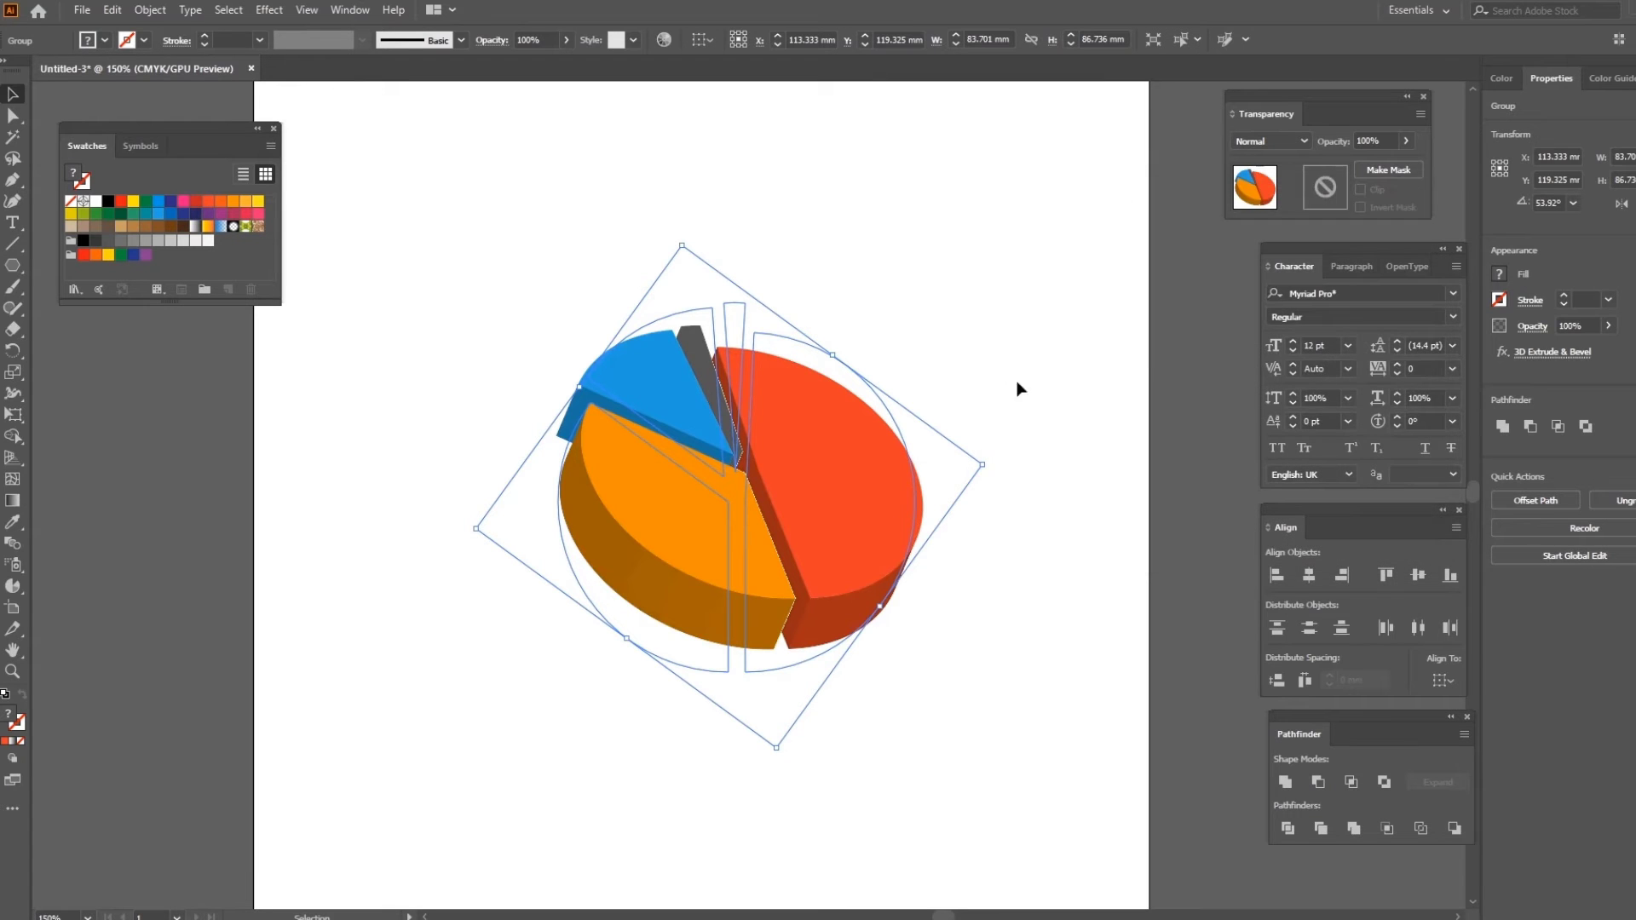
# - Expand the appearance of the extruded pie so that its 3D faces turn into editable shapes
pyautogui.click(952, 324)
pyautogui.moveTo(966, 758); pyautogui.dragTo(510, 234)
pyautogui.click(150, 9)
pyautogui.click(227, 241)
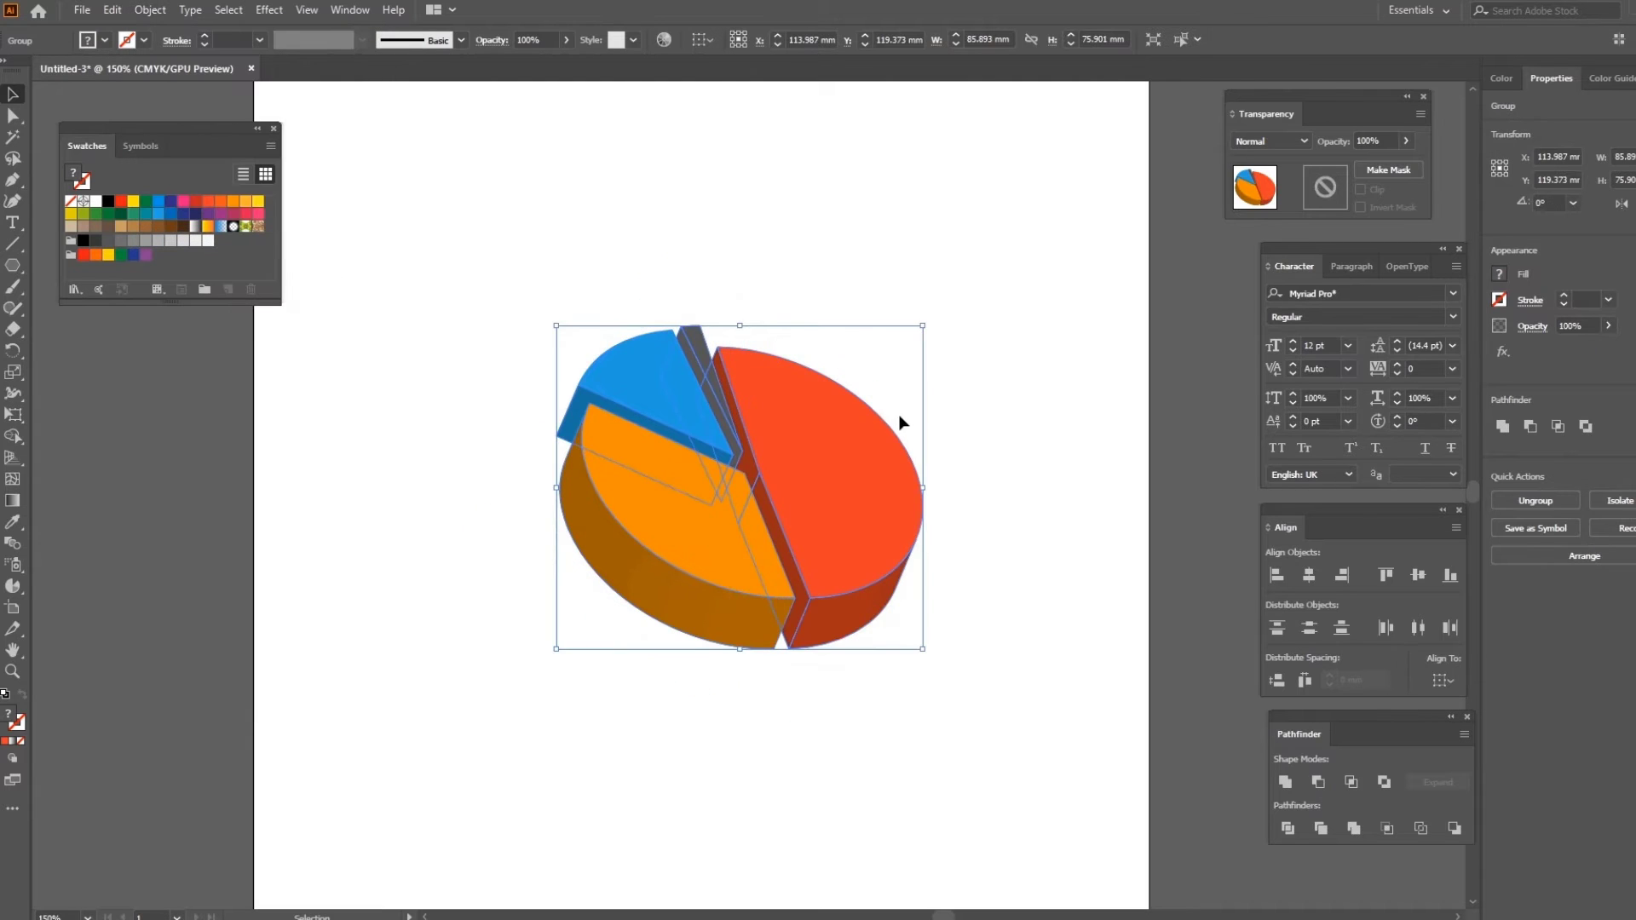
pyautogui.click(1003, 453)
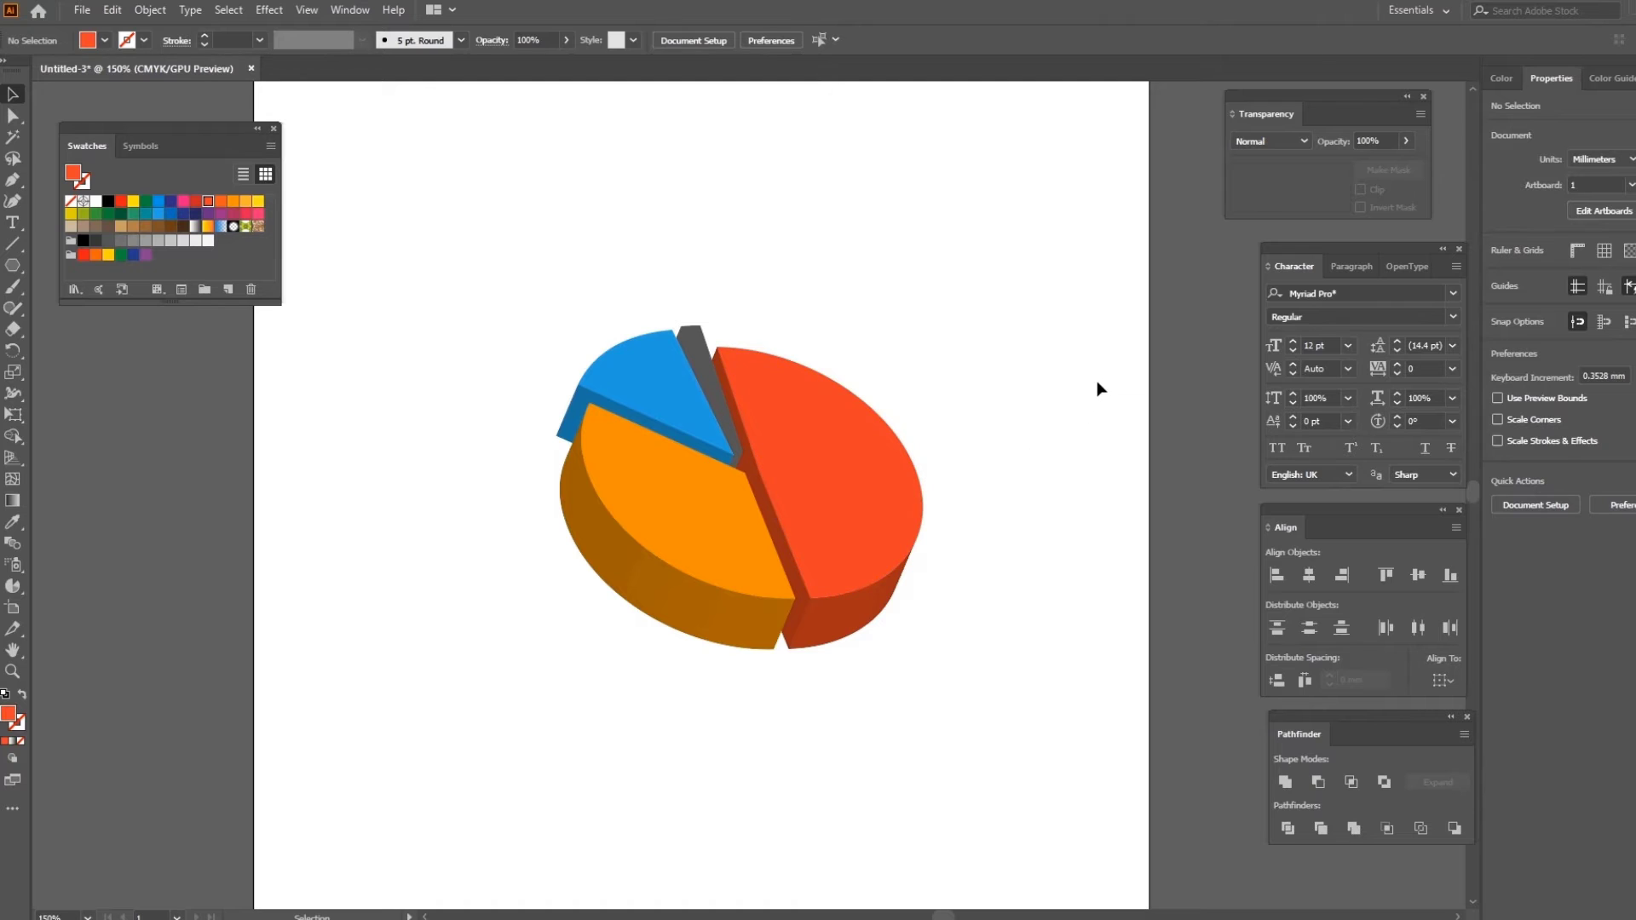
# - Move the whole 3D pie down and to the left on the artboard
pyautogui.moveTo(974, 740); pyautogui.dragTo(467, 301)
pyautogui.moveTo(804, 438); pyautogui.dragTo(744, 523)
pyautogui.click(973, 522)
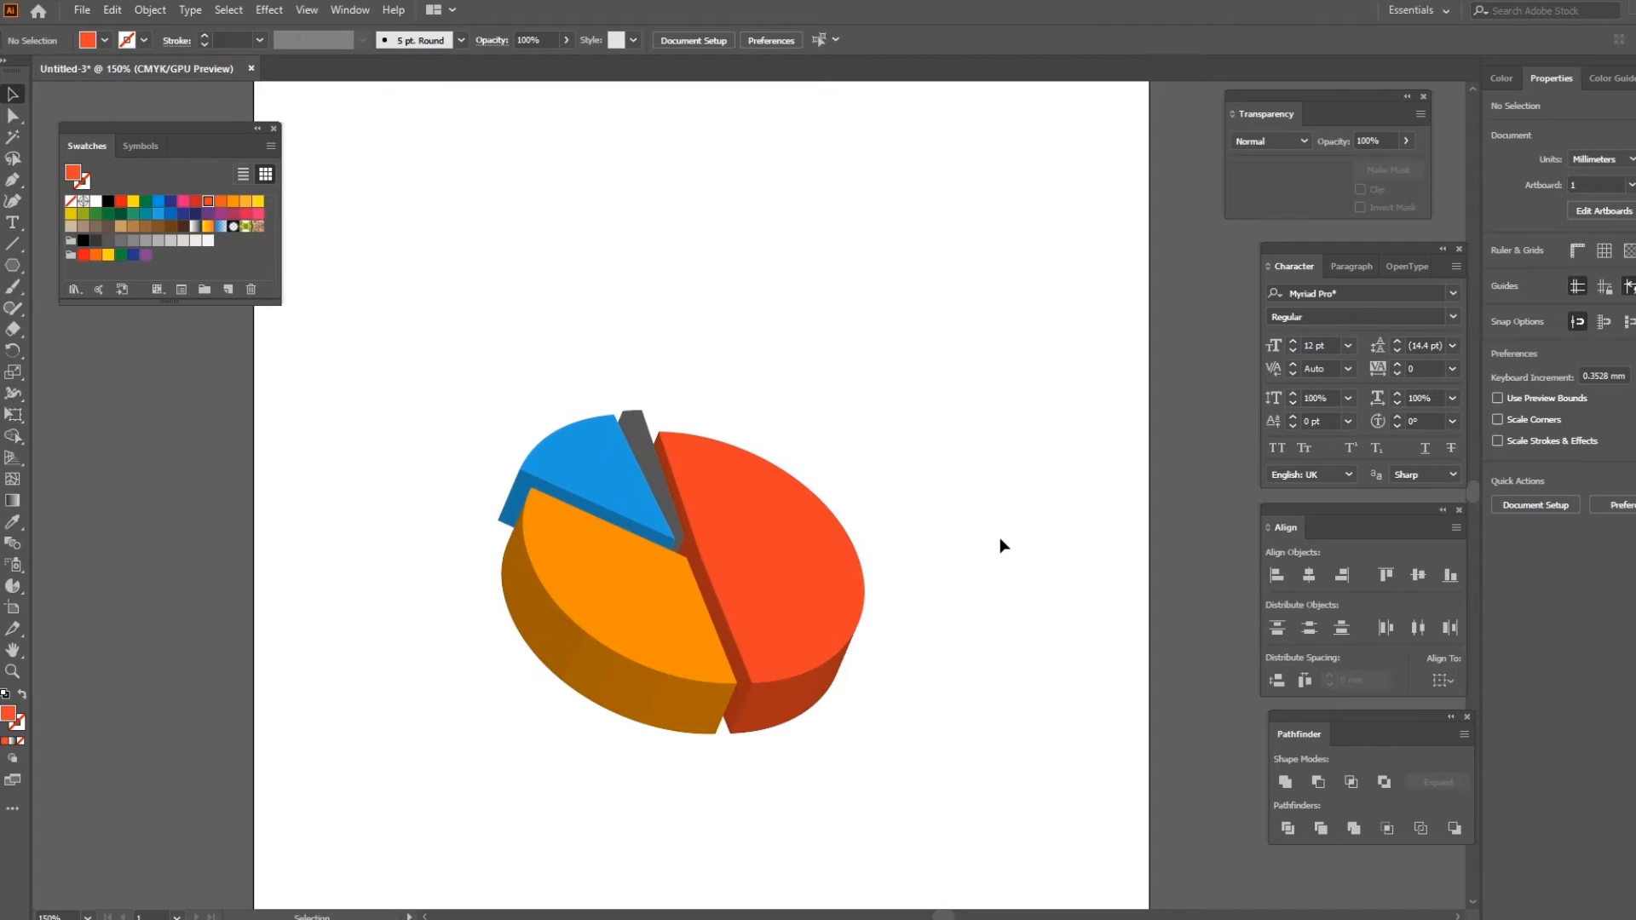
# - Draw a diagonal leader line, about 17 by 26 mm, from the red slice up to the right, with a 1 pt black stroke
pyautogui.press('\\')
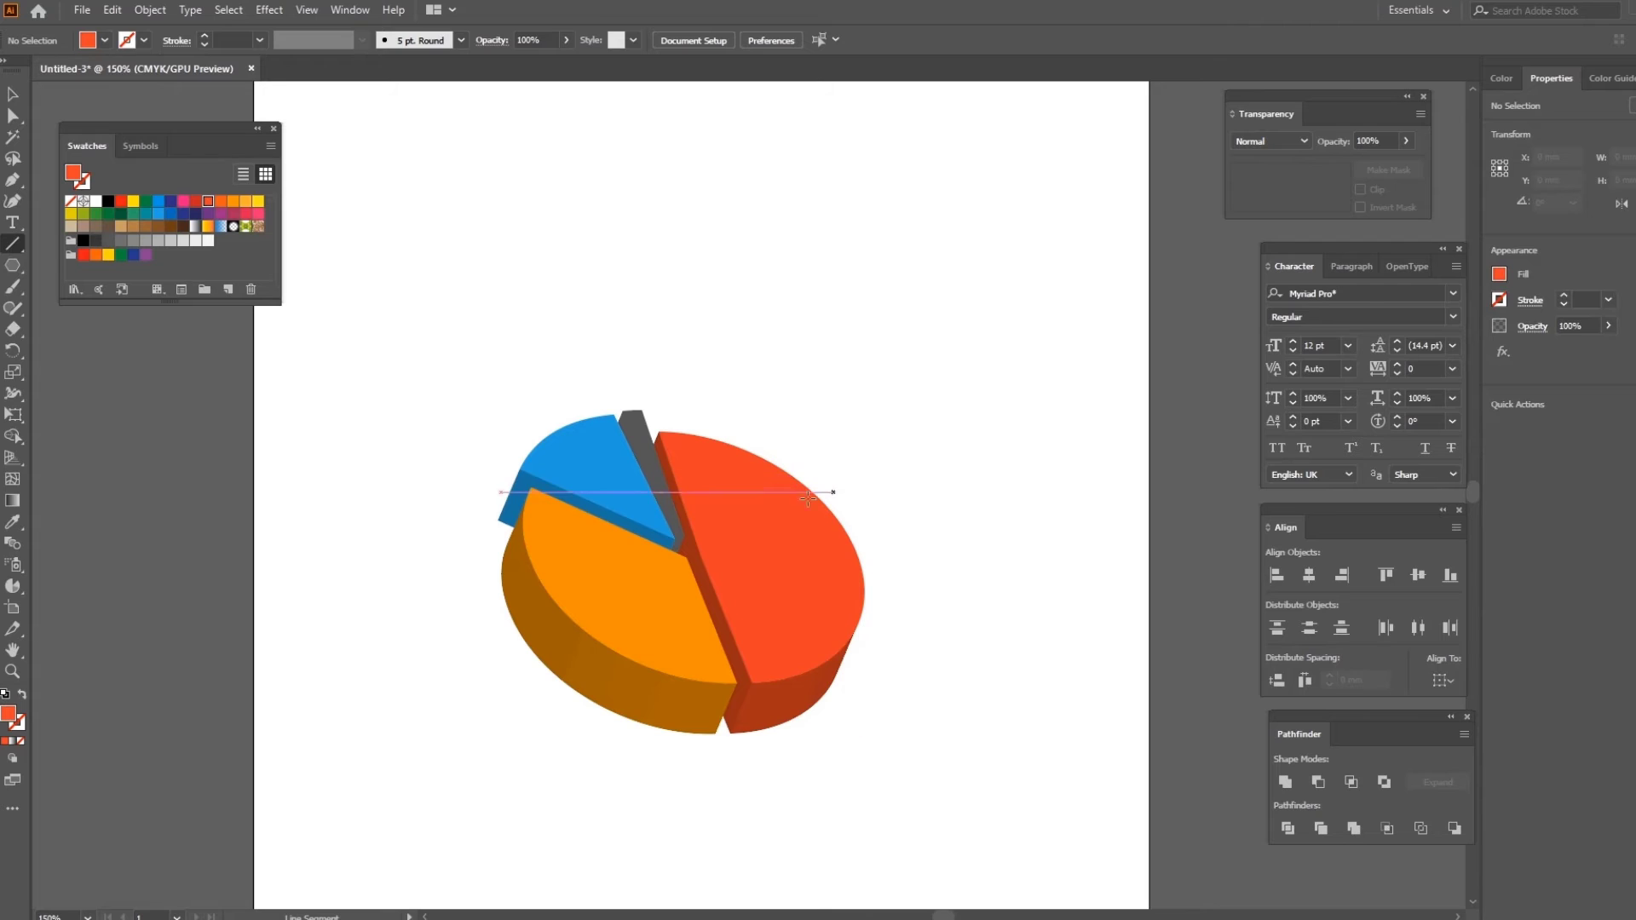
pyautogui.moveTo(743, 511); pyautogui.dragTo(814, 402)
pyautogui.click(147, 40)
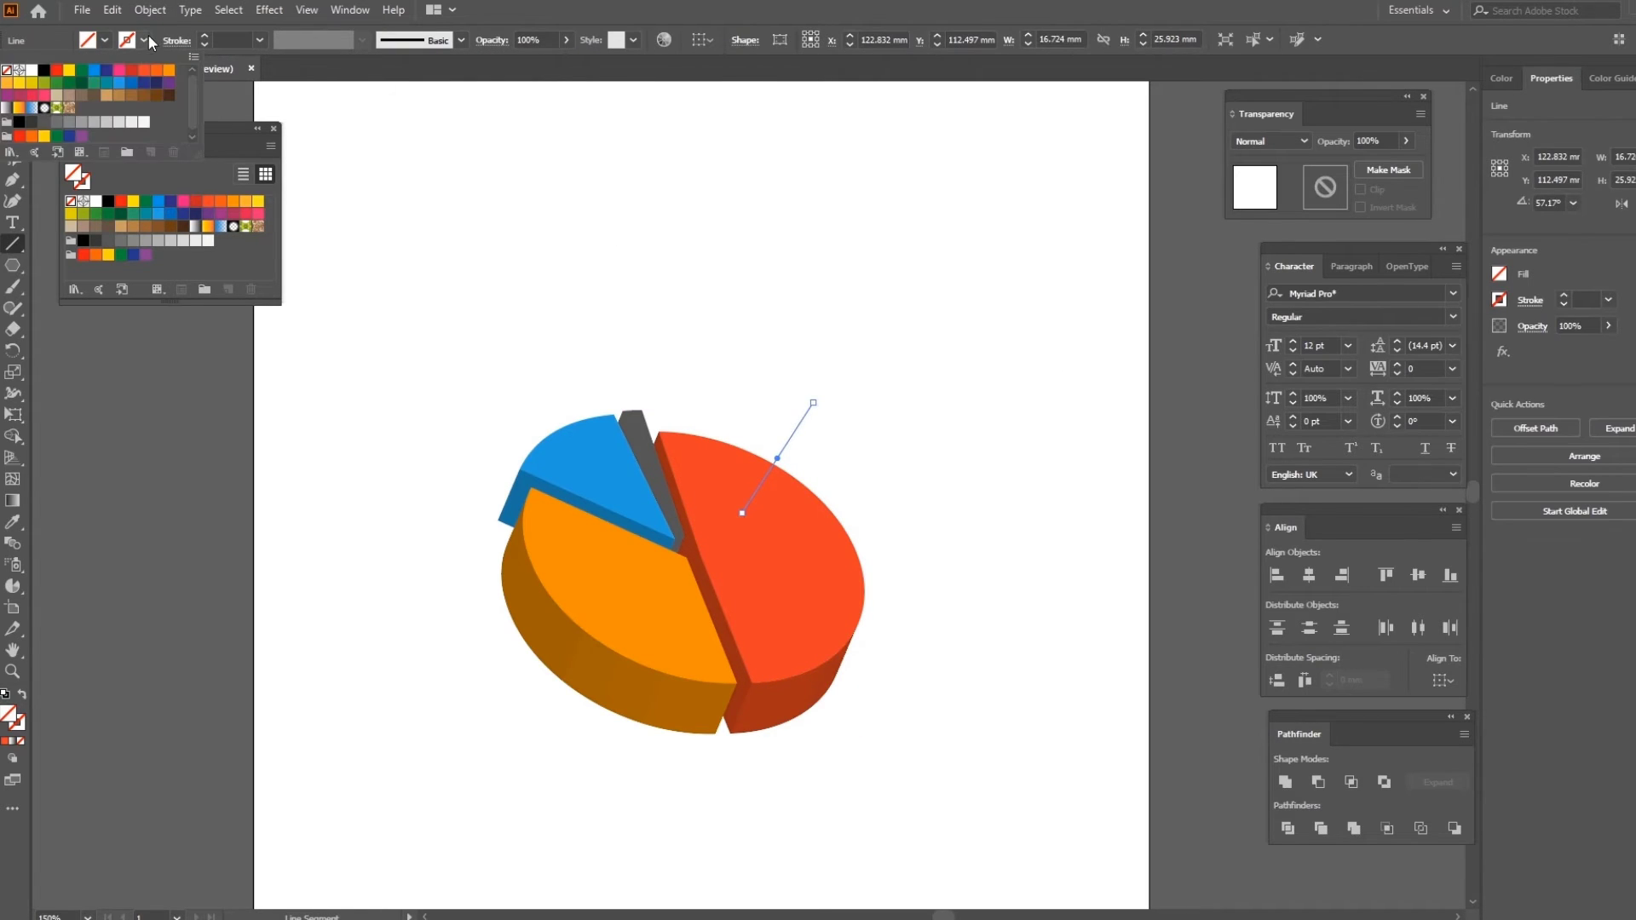
pyautogui.click(43, 70)
pyautogui.click(211, 44)
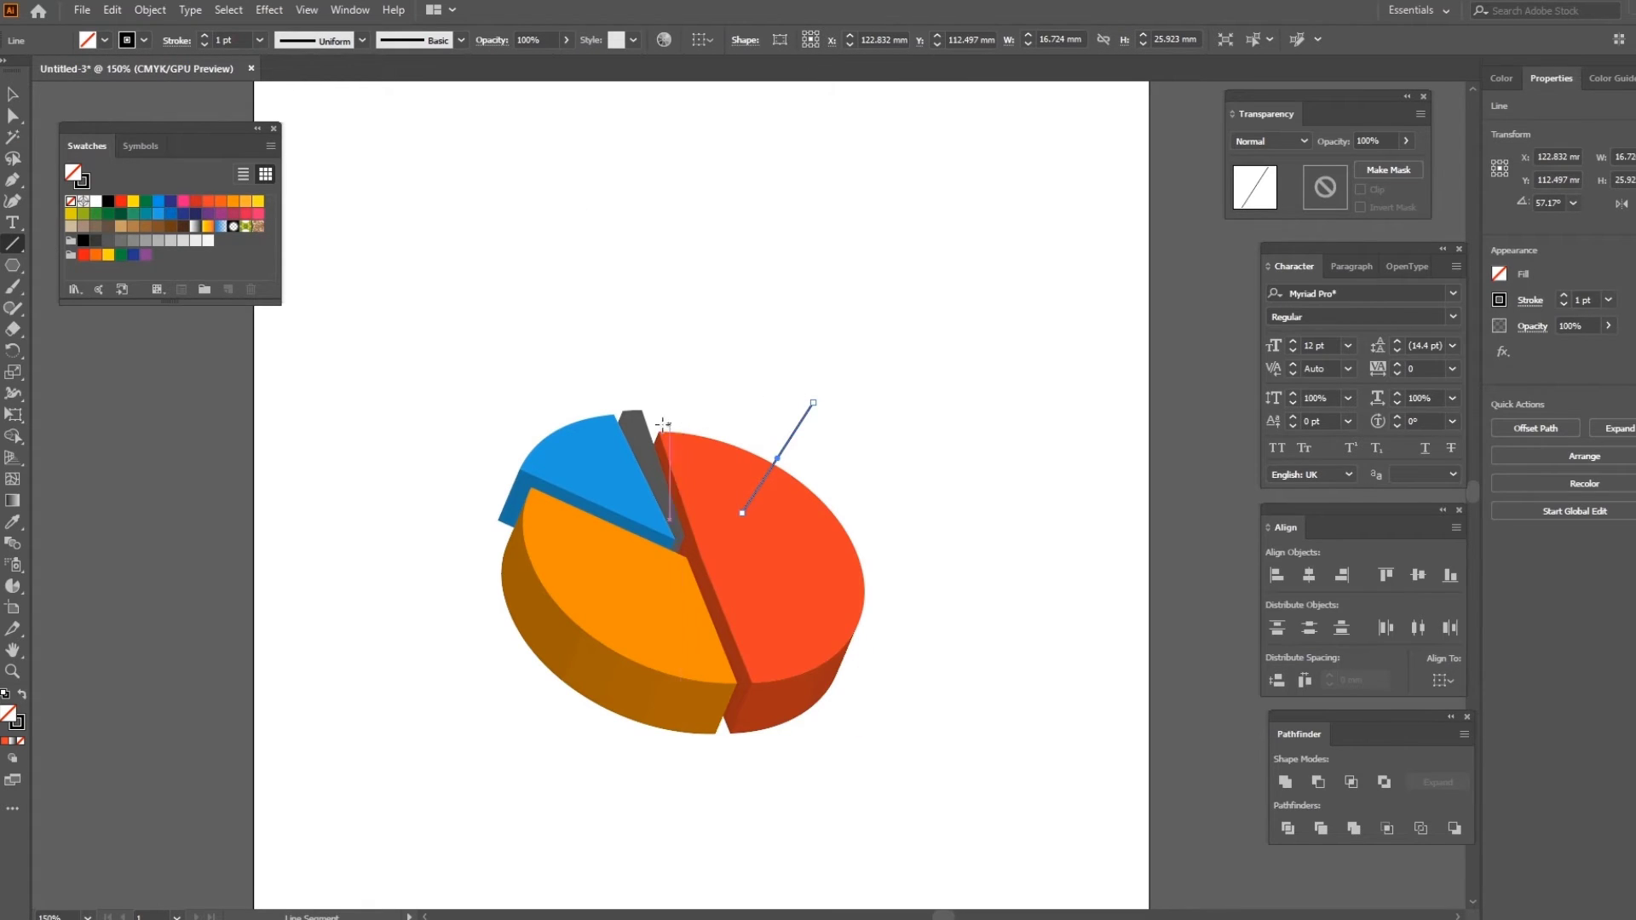
# - Draw leader lines outward from the other slices: vertical about 14 mm (grey), horizontal about 29 mm (blue), 45° diagonal about 24 by 24 mm (orange)
pyautogui.moveTo(638, 424); pyautogui.dragTo(638, 366)
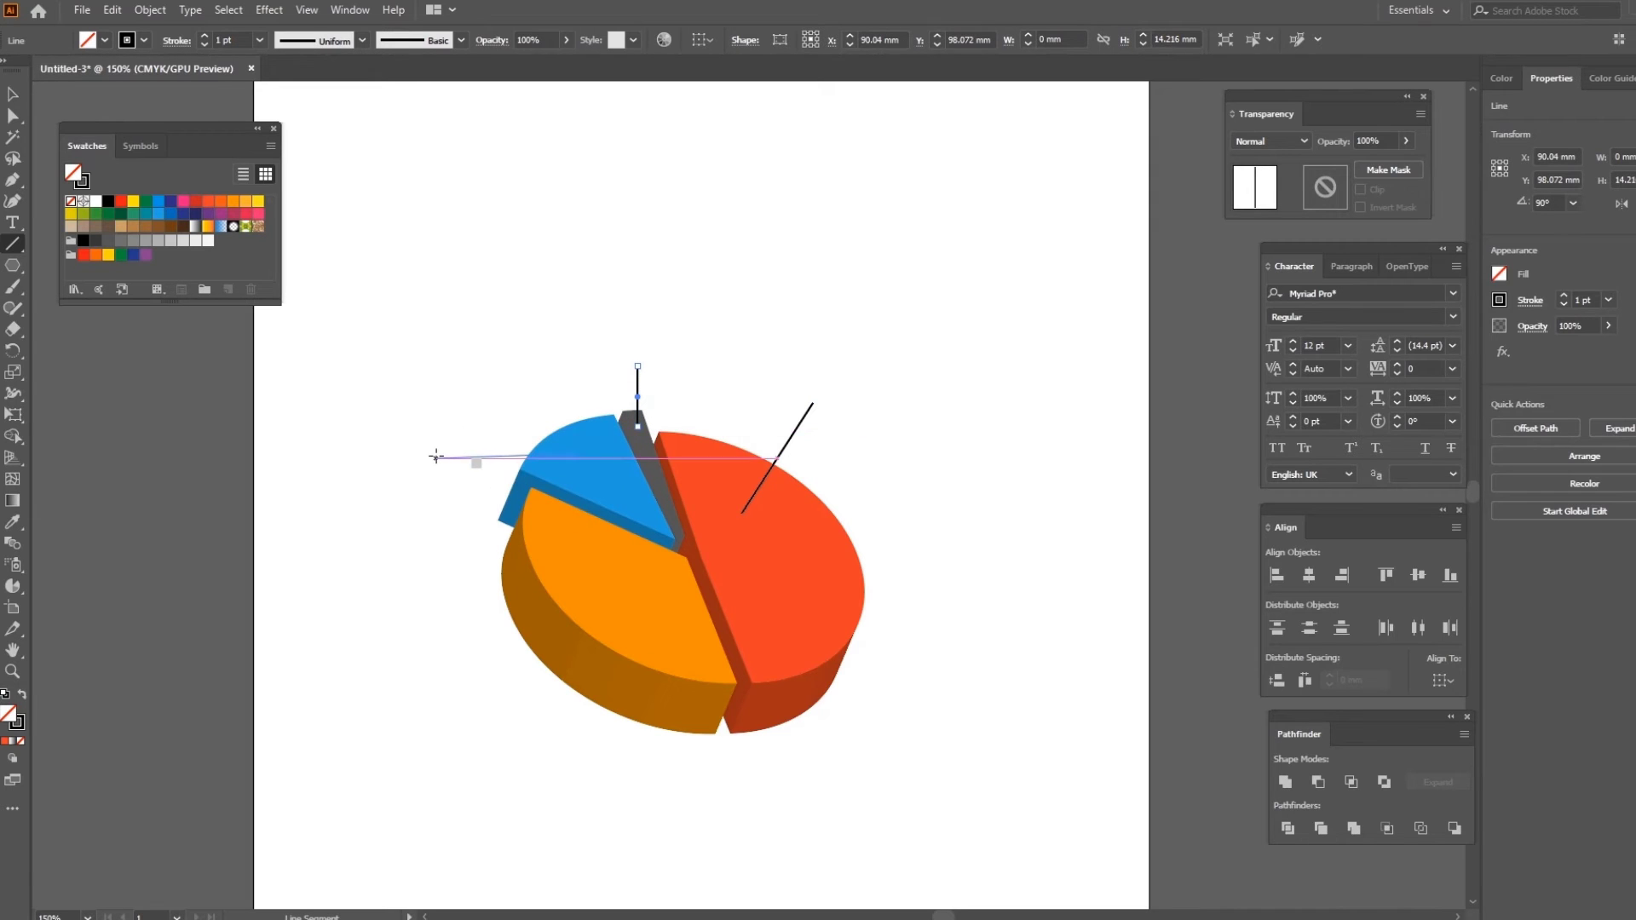
pyautogui.moveTo(449, 453); pyautogui.dragTo(450, 454)
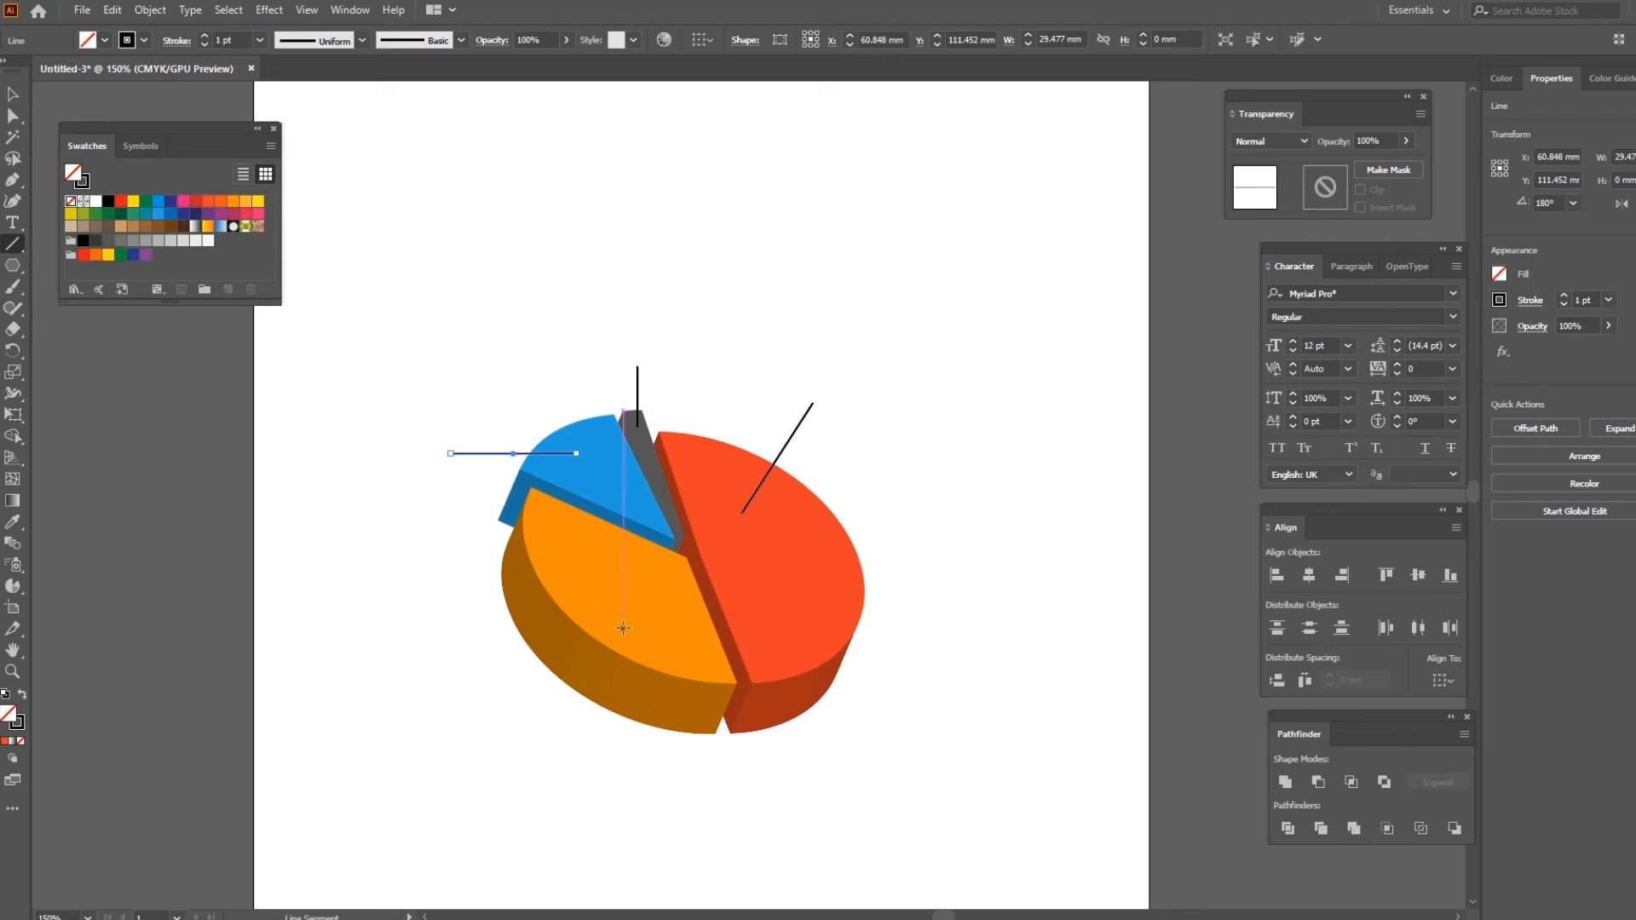
pyautogui.moveTo(623, 625); pyautogui.dragTo(531, 731)
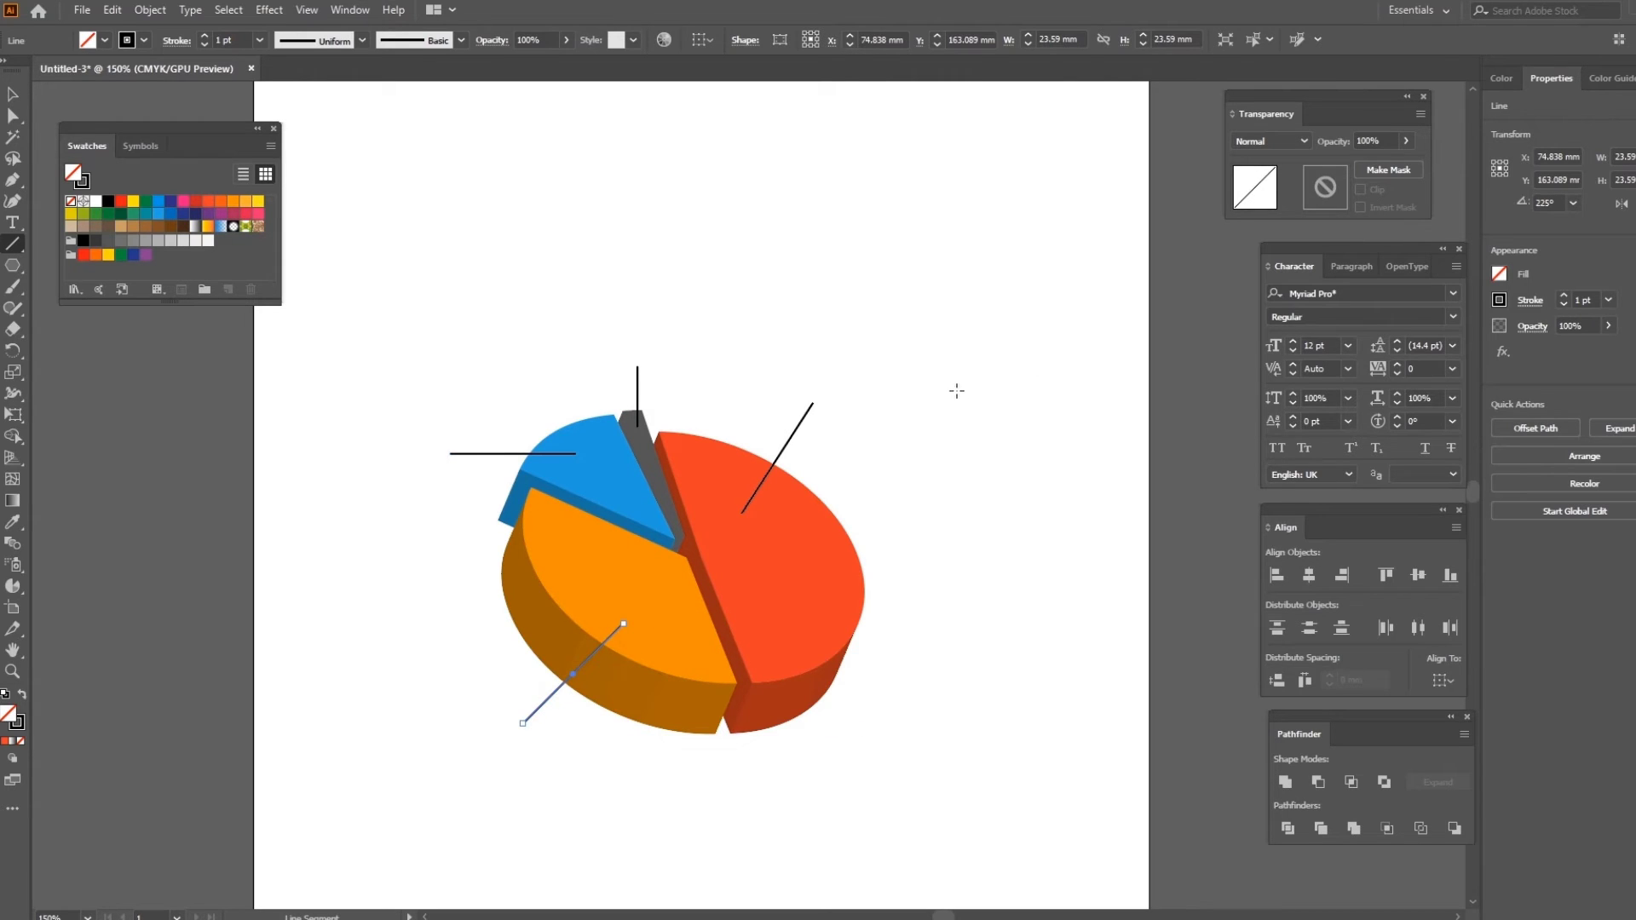
# - Add the text label "49% 일주일 1~2회" above the end of the red slice's leader line
pyautogui.press('p')
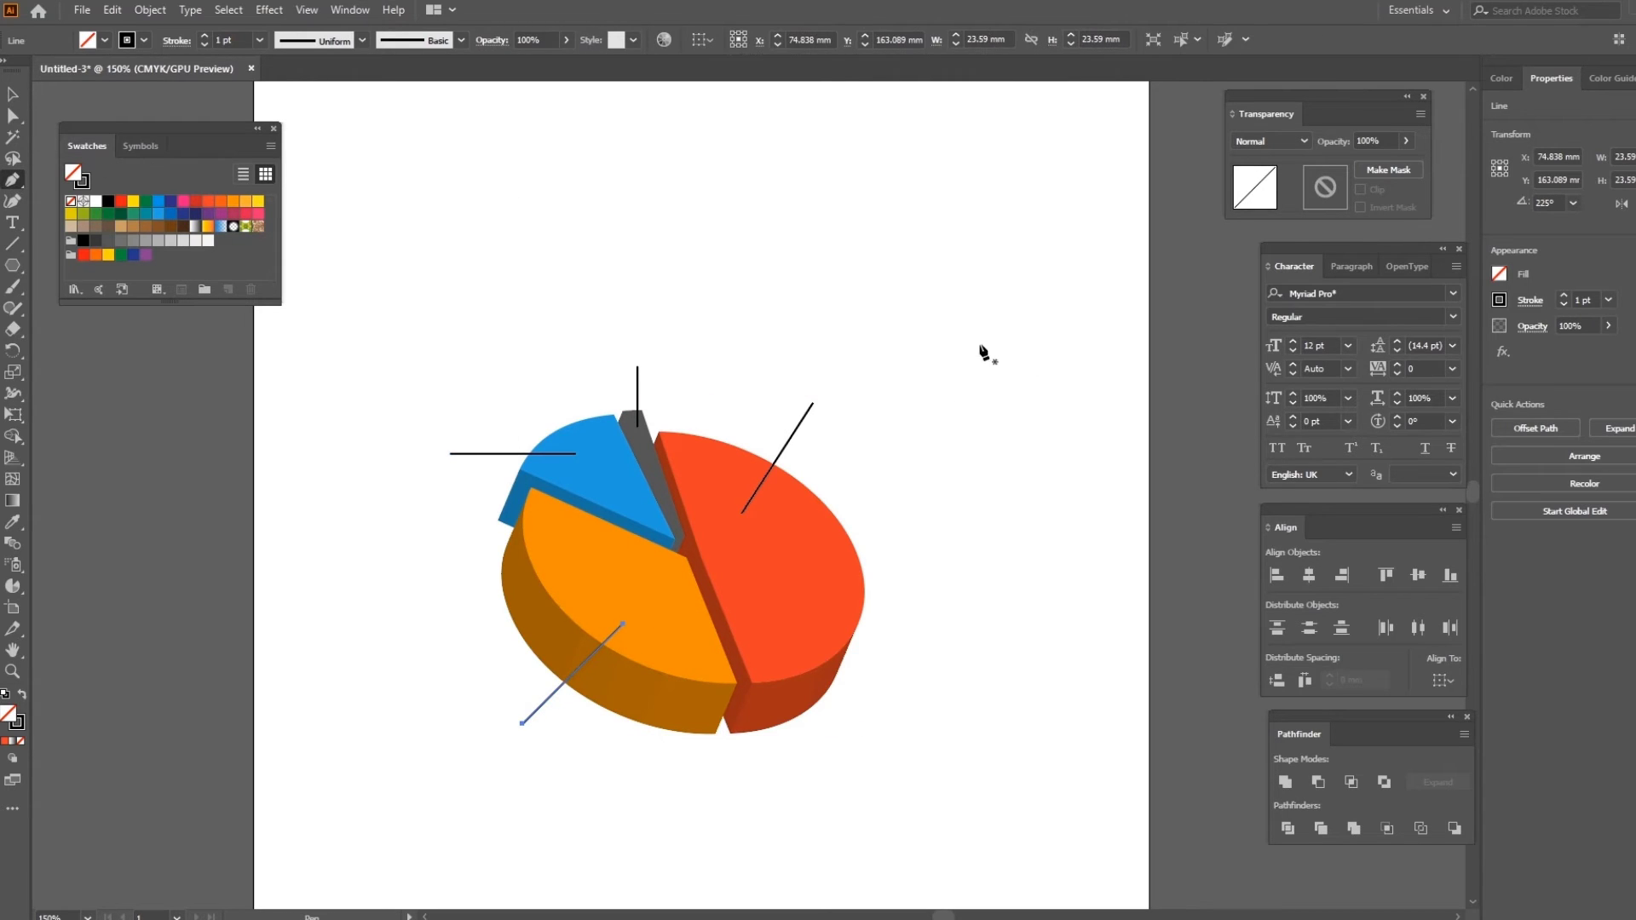
pyautogui.click(13, 223)
pyautogui.click(780, 385)
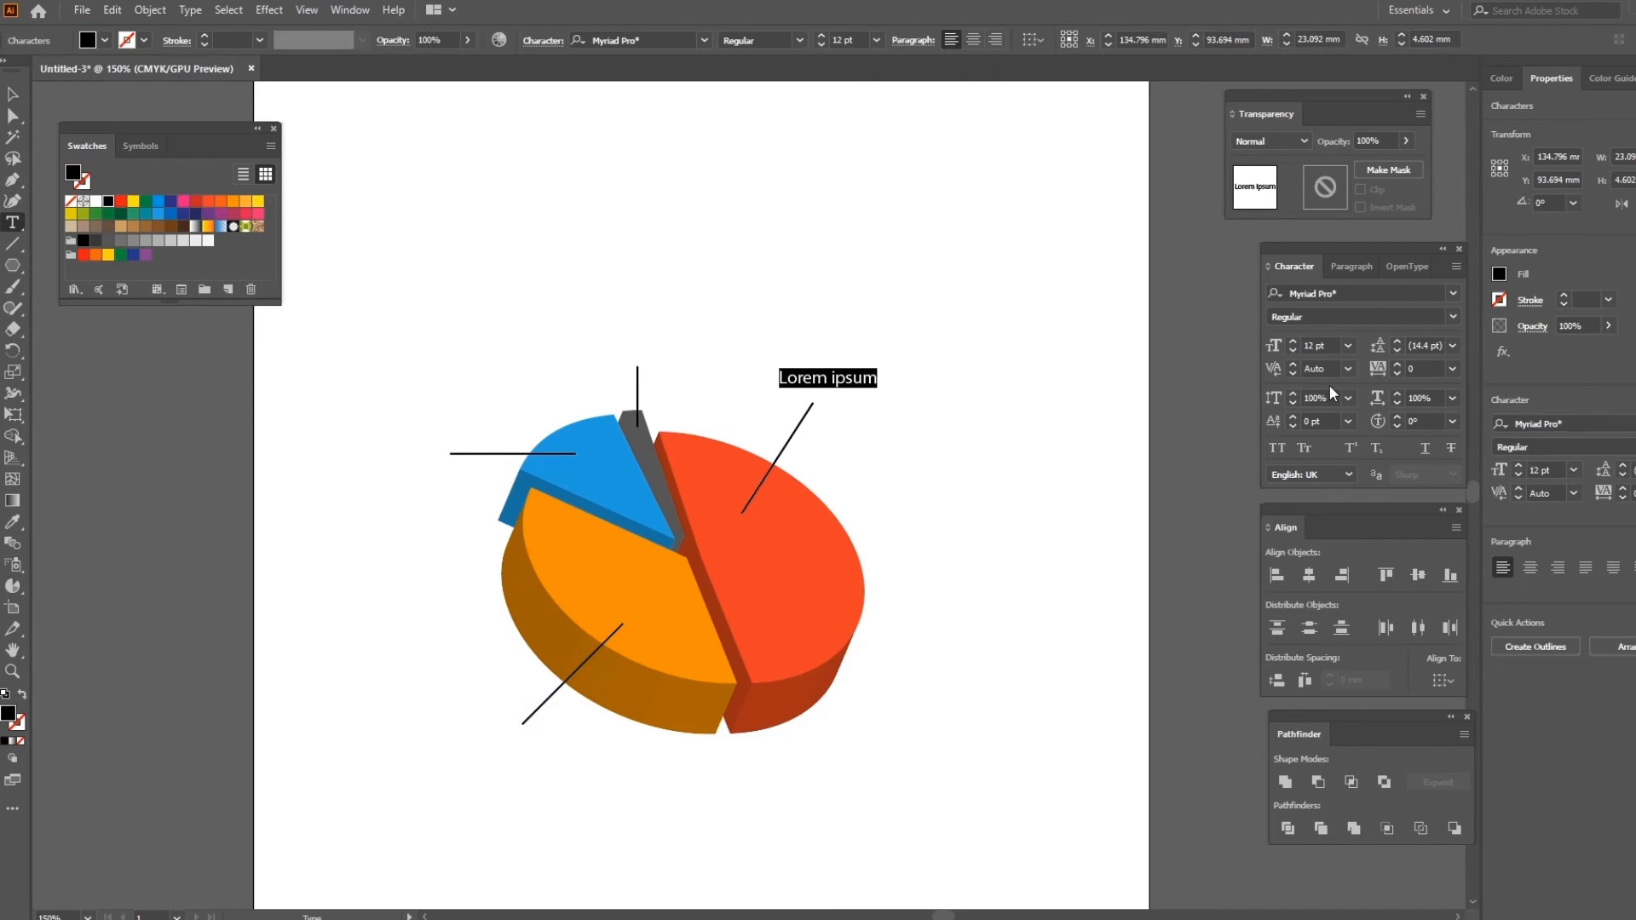
pyautogui.write('49%')
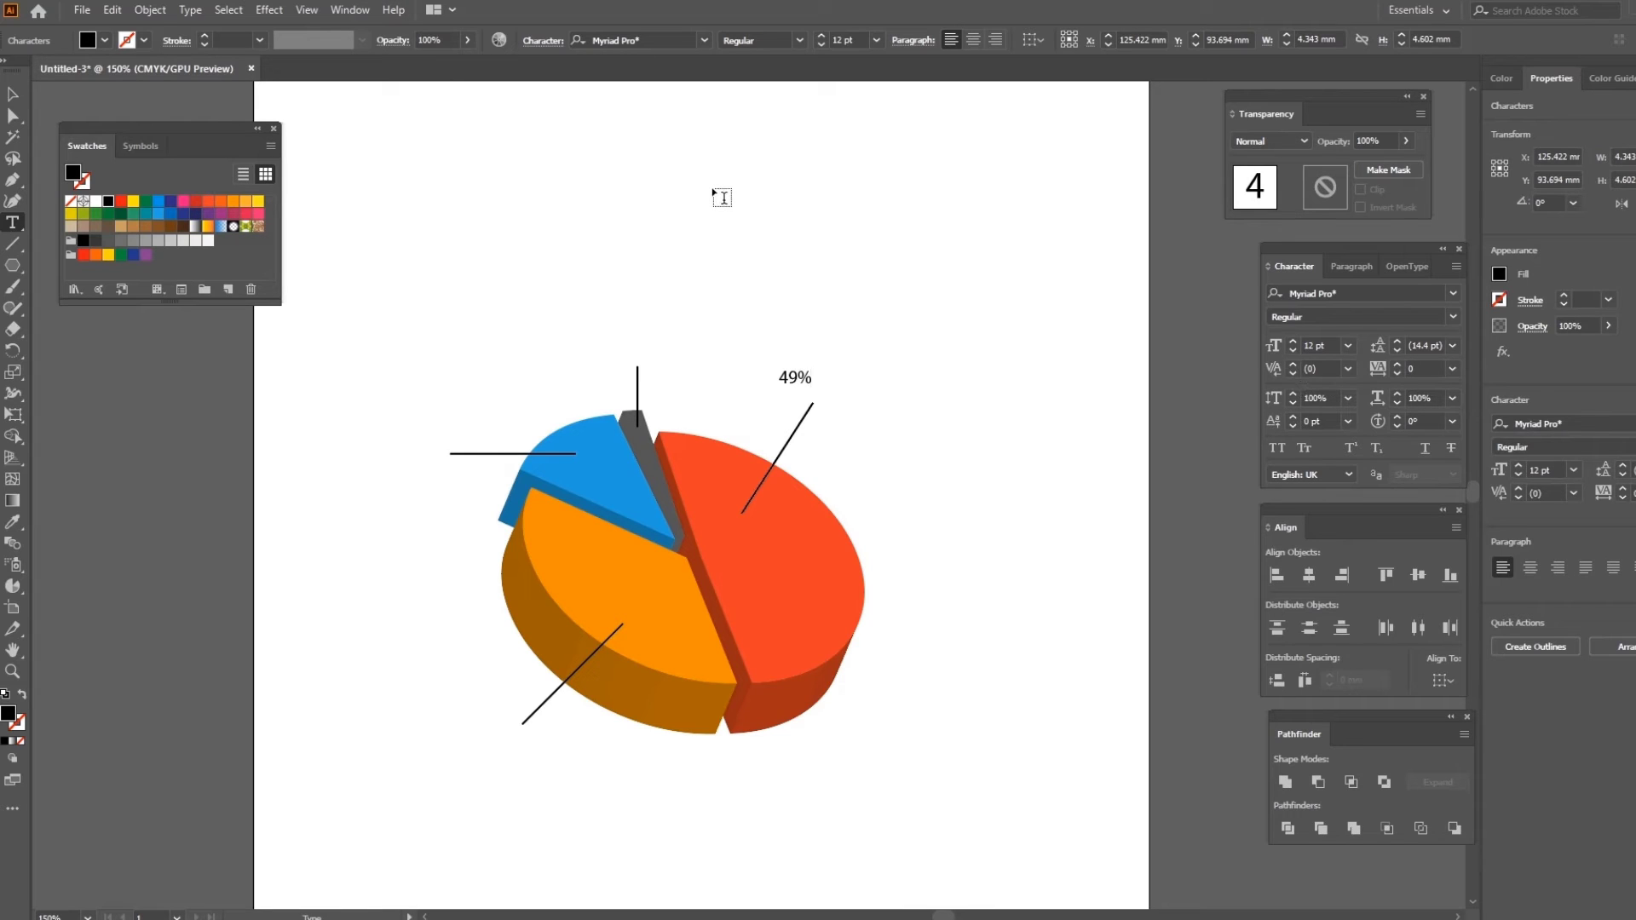
pyautogui.write(' d')
pyautogui.press('BackSpace')
pyautogui.write('일주일 1~2회')
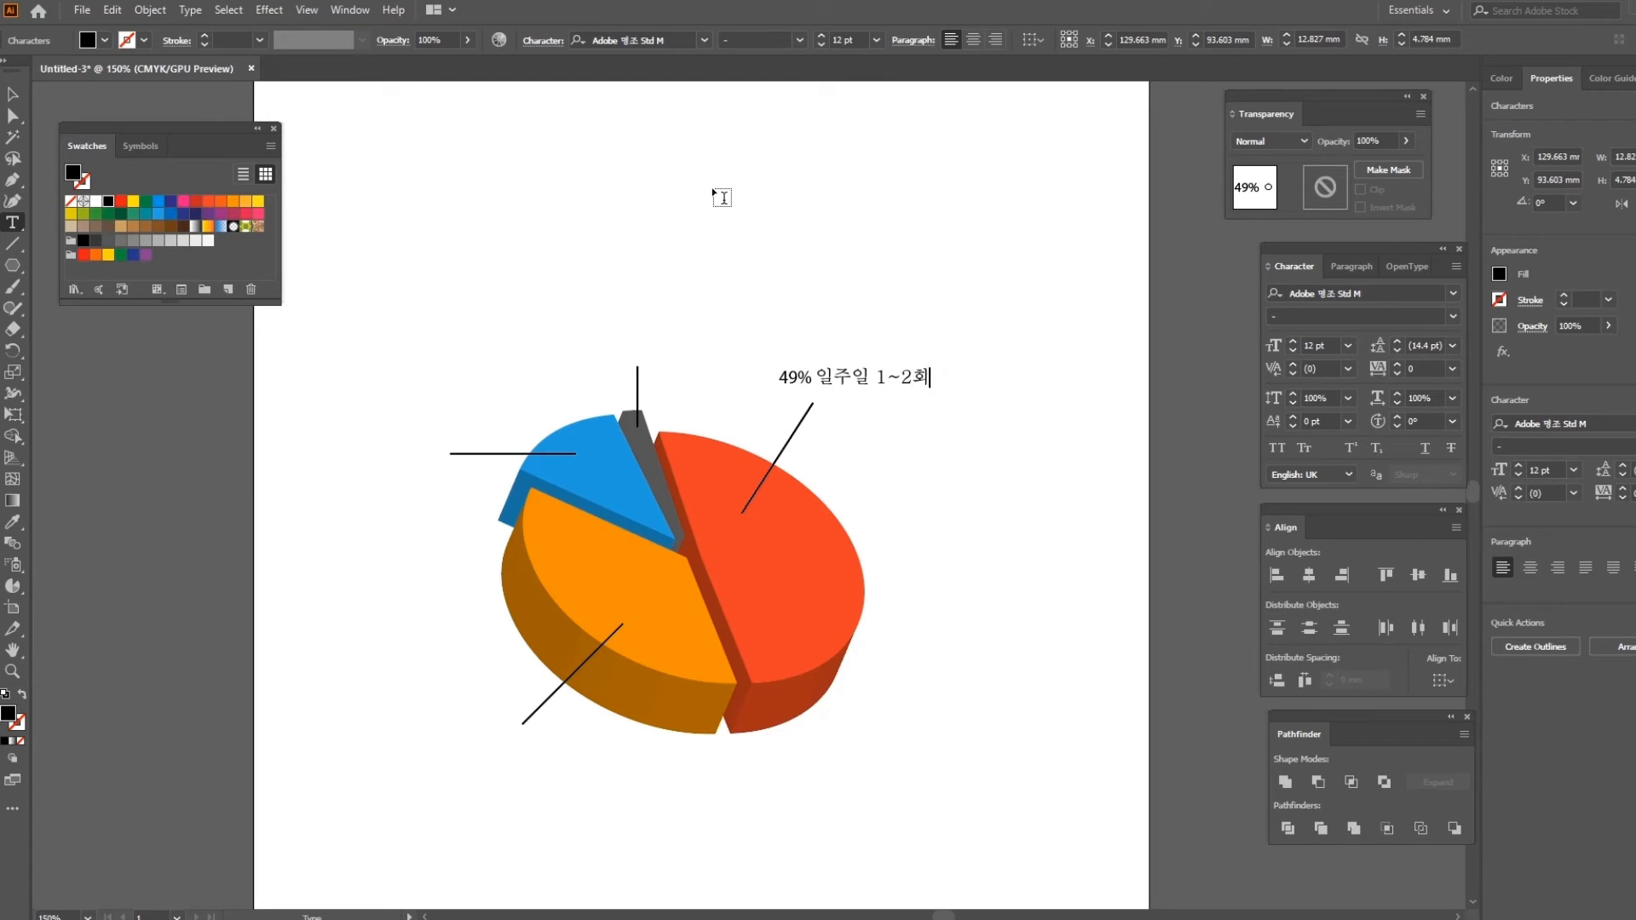
# - Set the whole 49% label to the Myriad Pro font and center it just above its leader line
pyautogui.hotkey('ctrl', 'a')
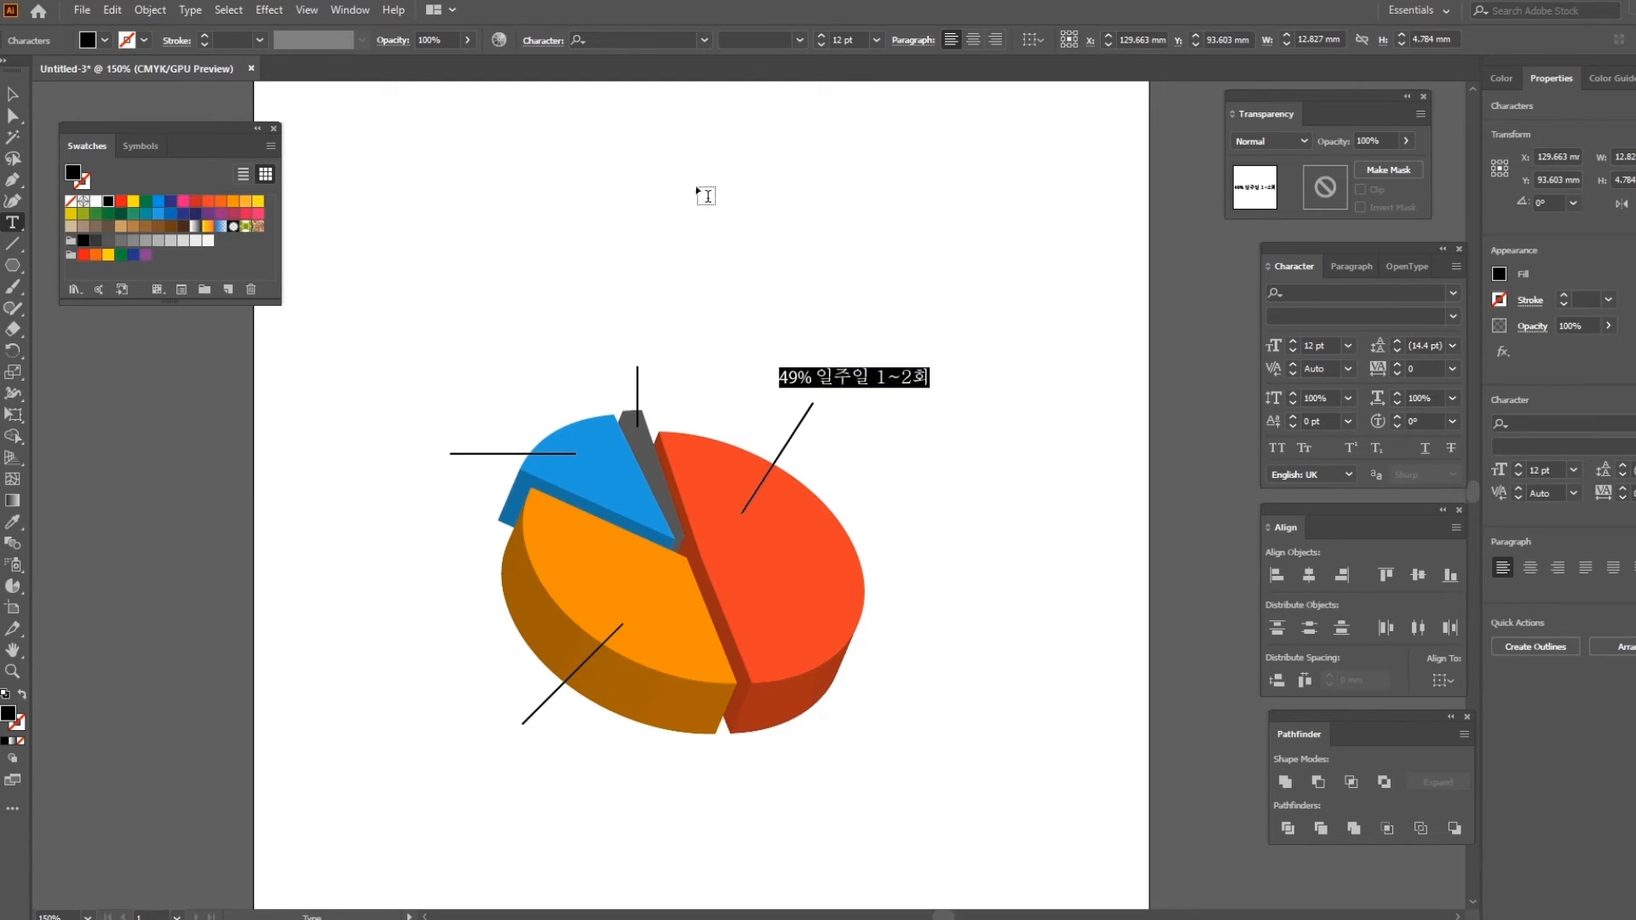
pyautogui.click(704, 40)
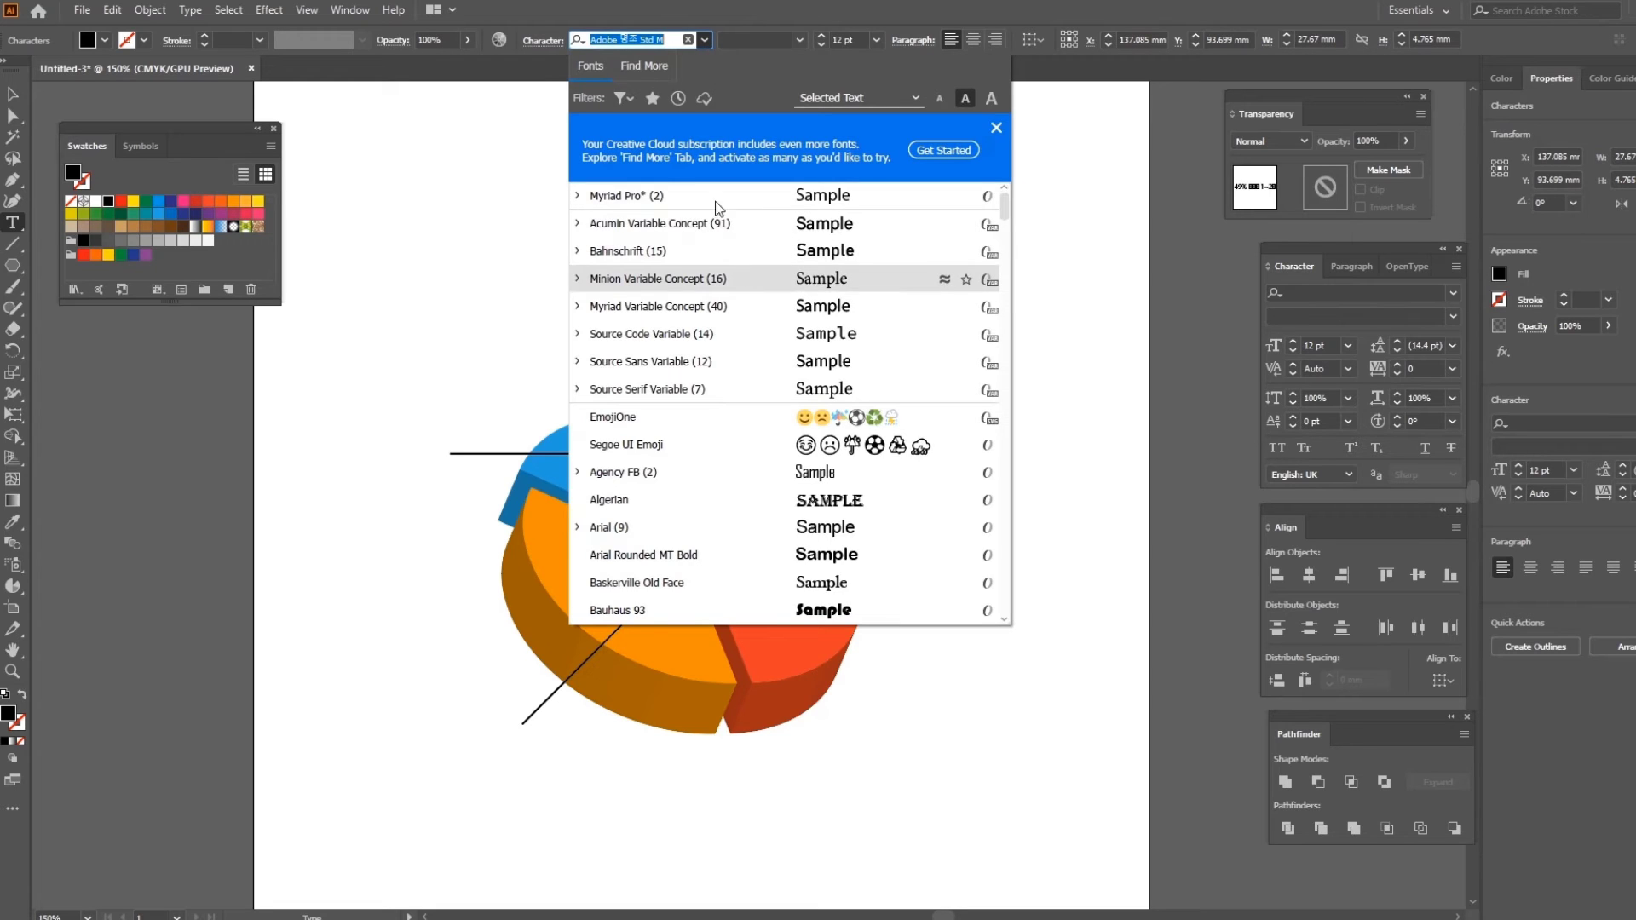
pyautogui.click(686, 199)
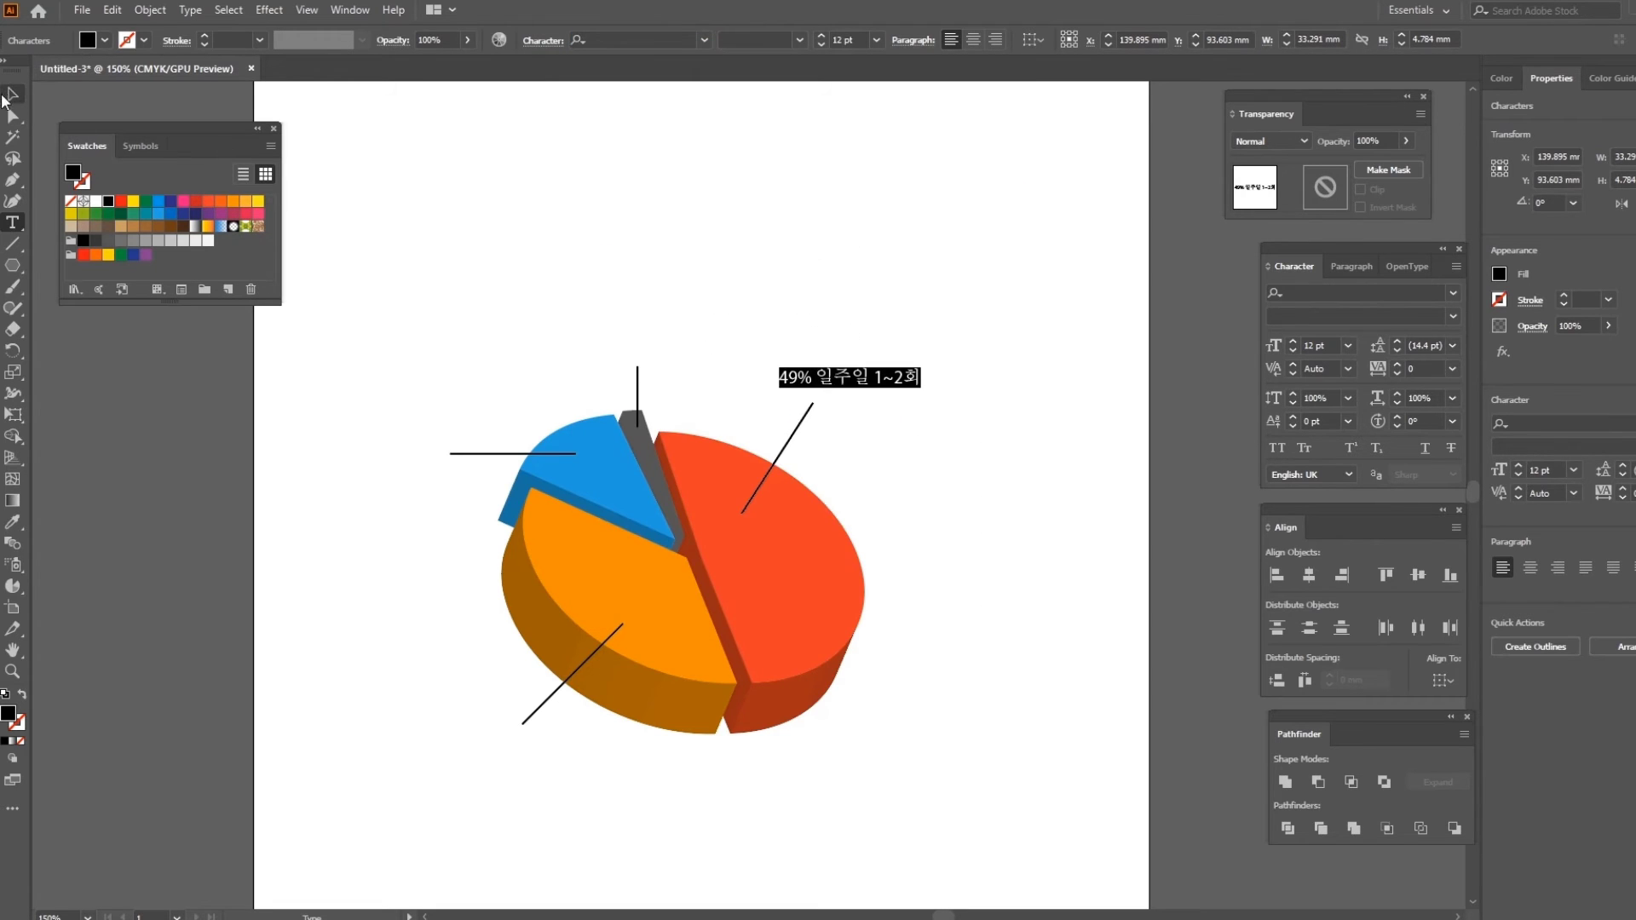
pyautogui.press('Escape')
pyautogui.moveTo(884, 384); pyautogui.dragTo(853, 392)
pyautogui.click(878, 406)
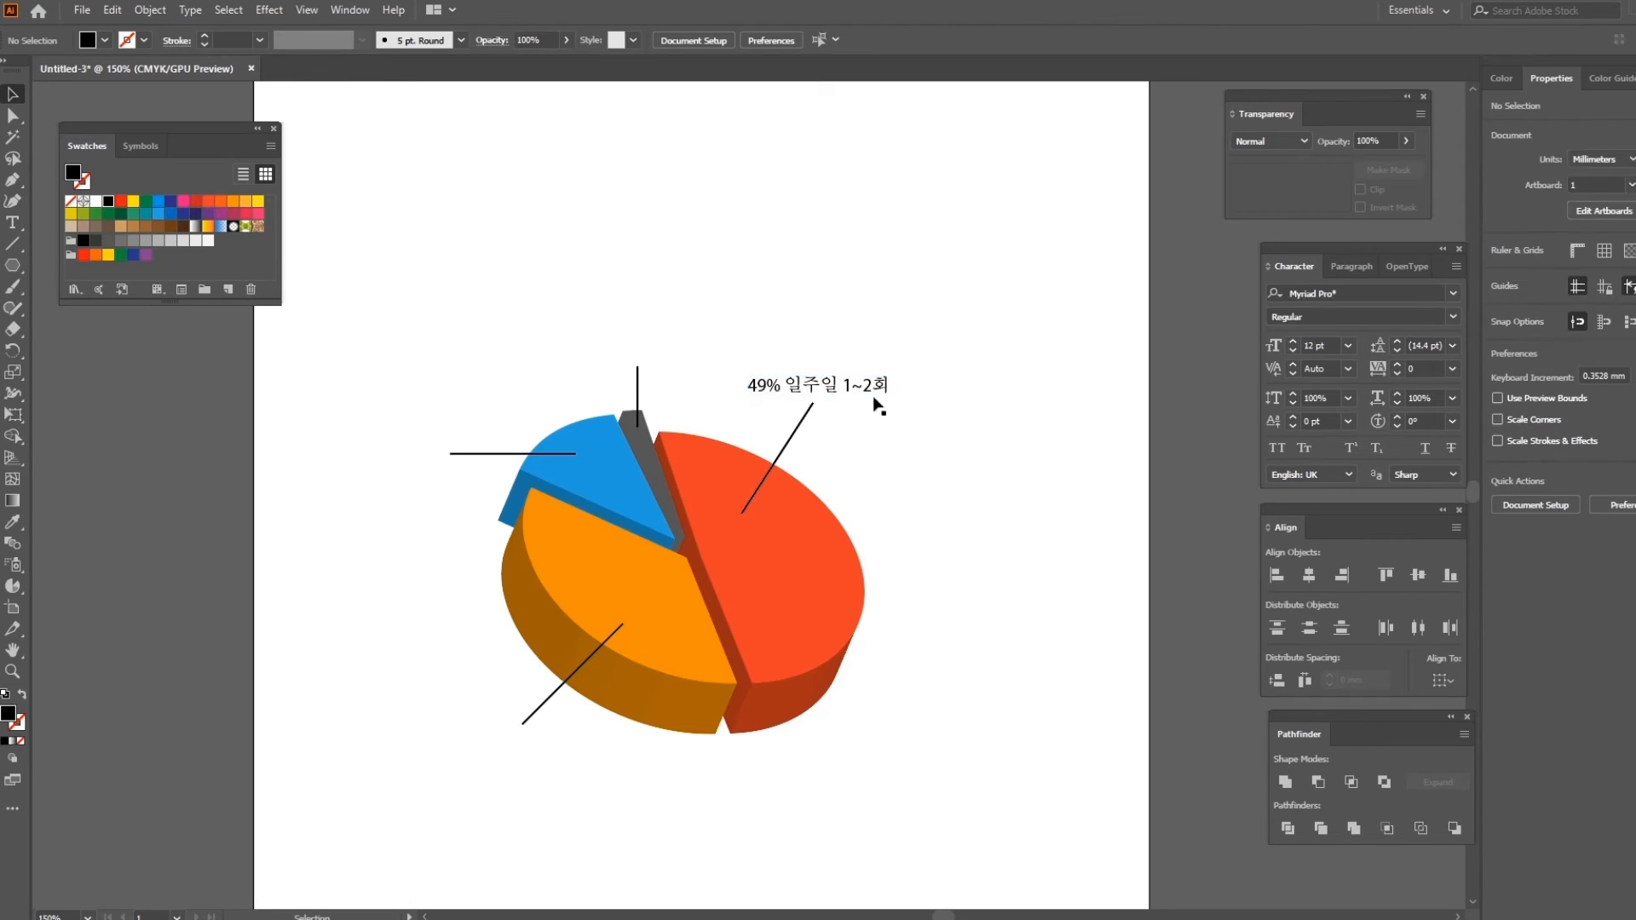
# - Make the red slice's leader line dashed, with a 2 pt dash
pyautogui.click(793, 436)
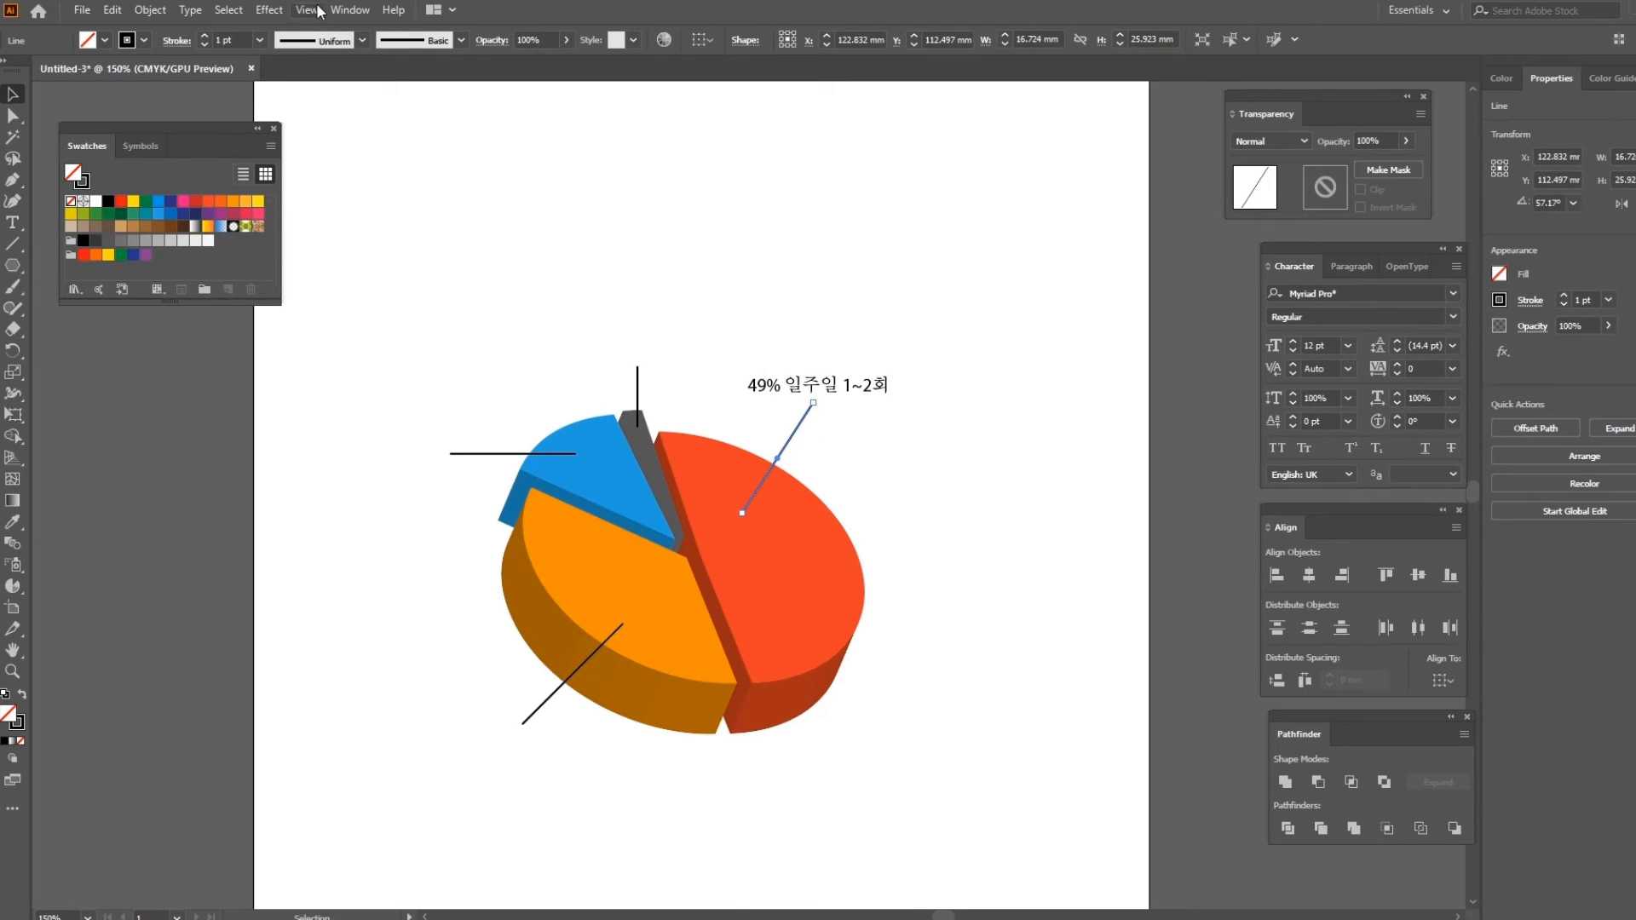
pyautogui.click(349, 9)
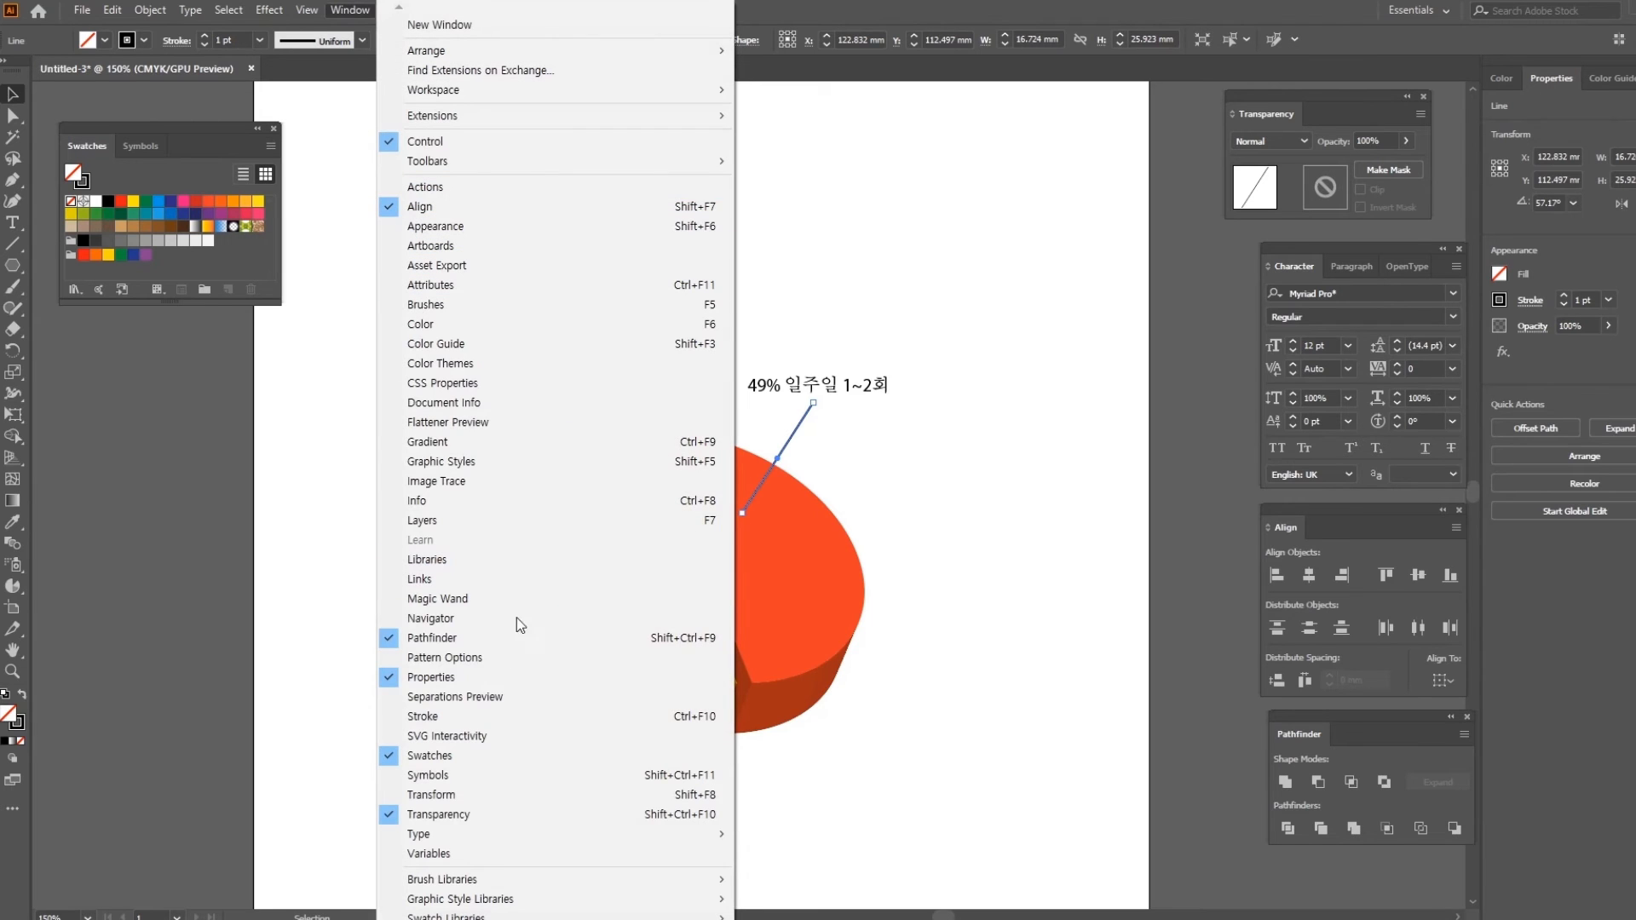
pyautogui.click(477, 718)
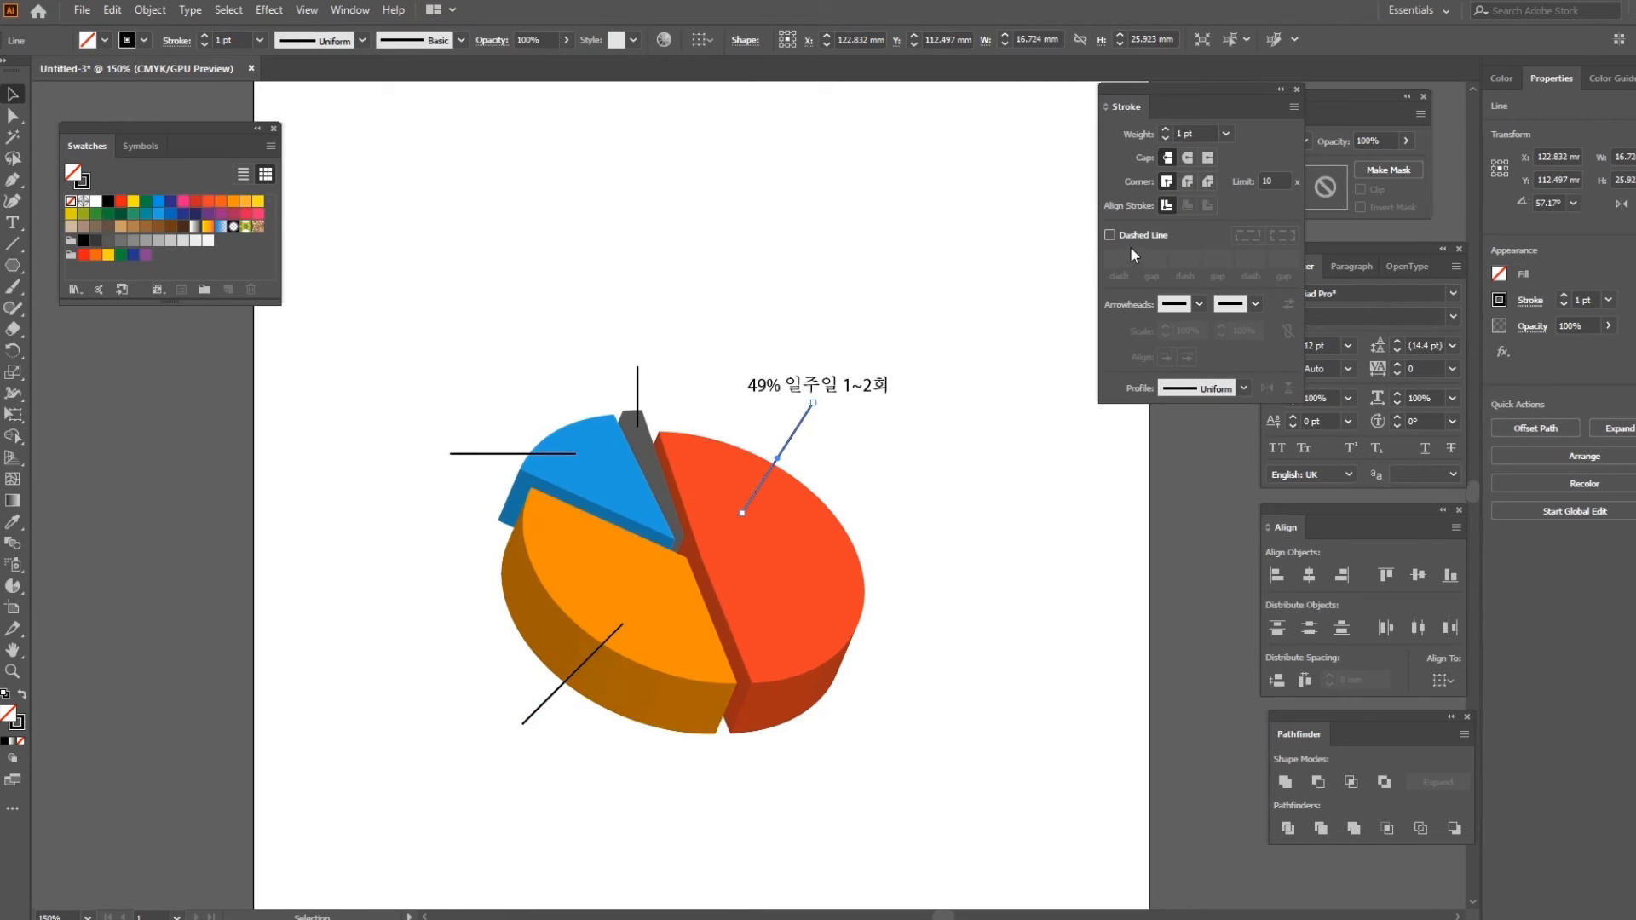
pyautogui.click(1110, 235)
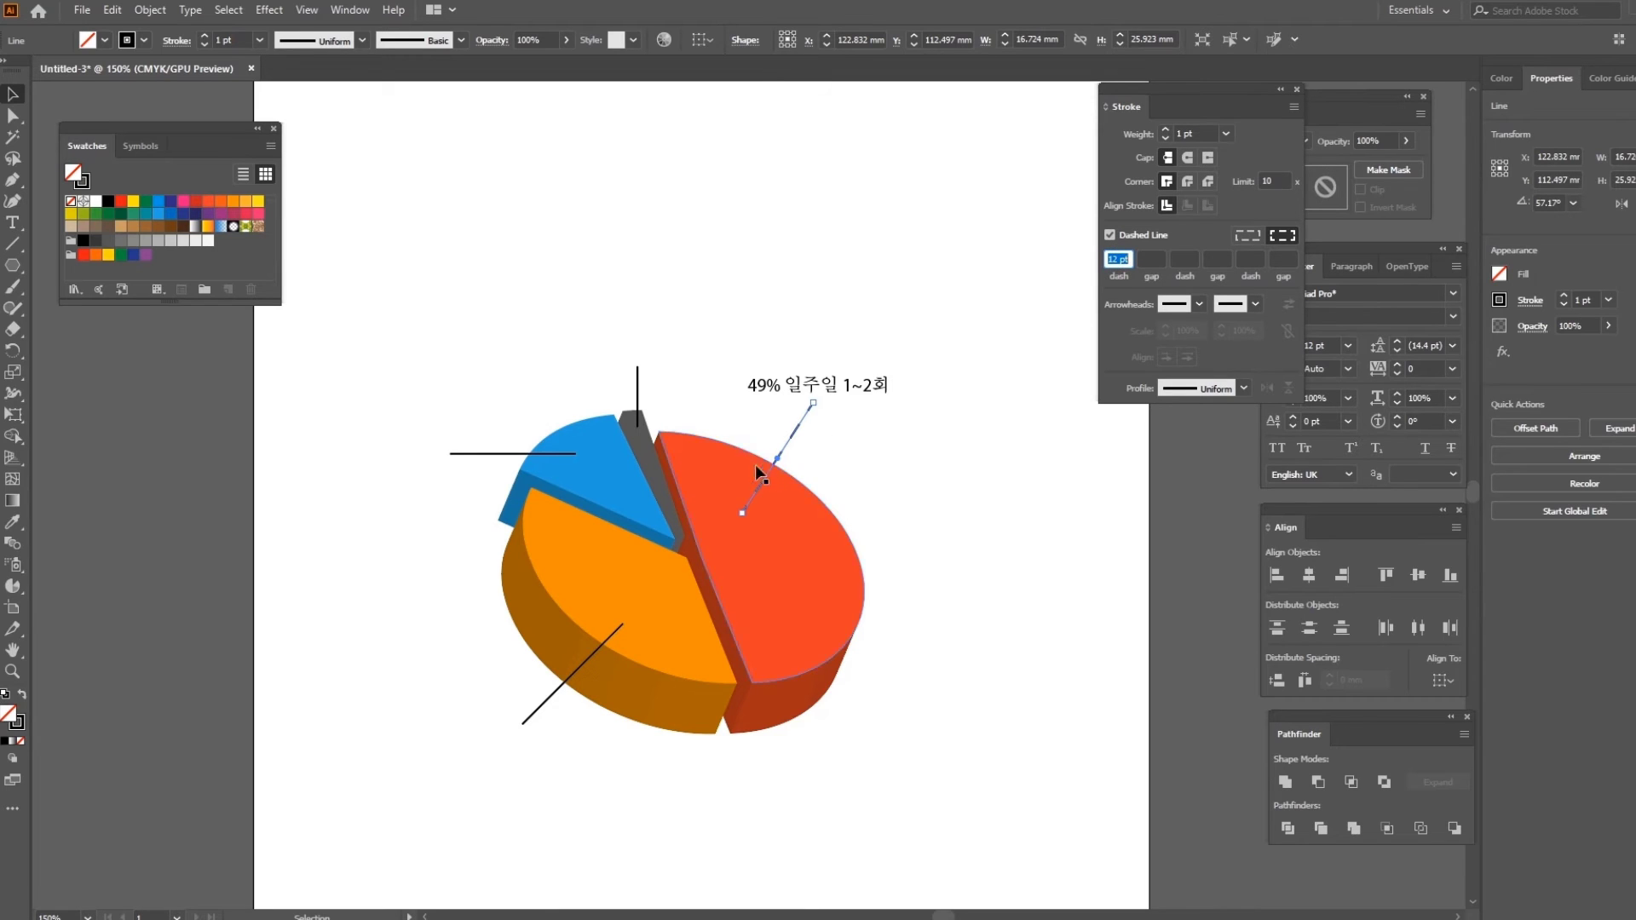
pyautogui.doubleClick(1115, 259)
pyautogui.write('2')
pyautogui.press('Return')
pyautogui.click(944, 475)
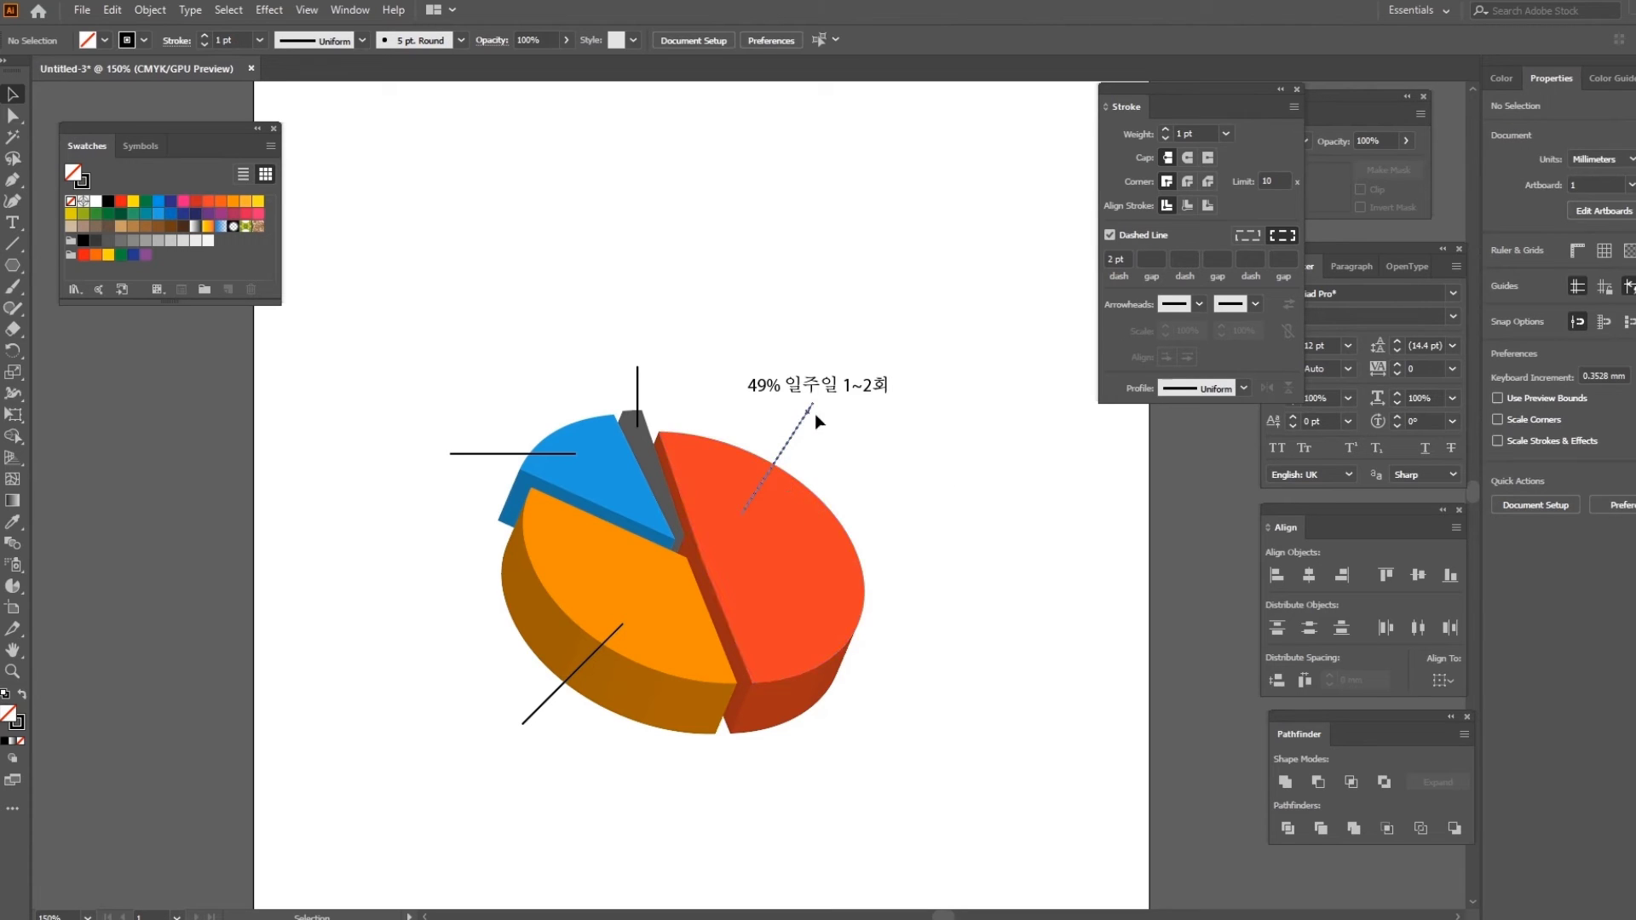
# - Apply the same 2 pt dashed stroke to the grey, blue and orange slices' leader lines
pyautogui.click(637, 388)
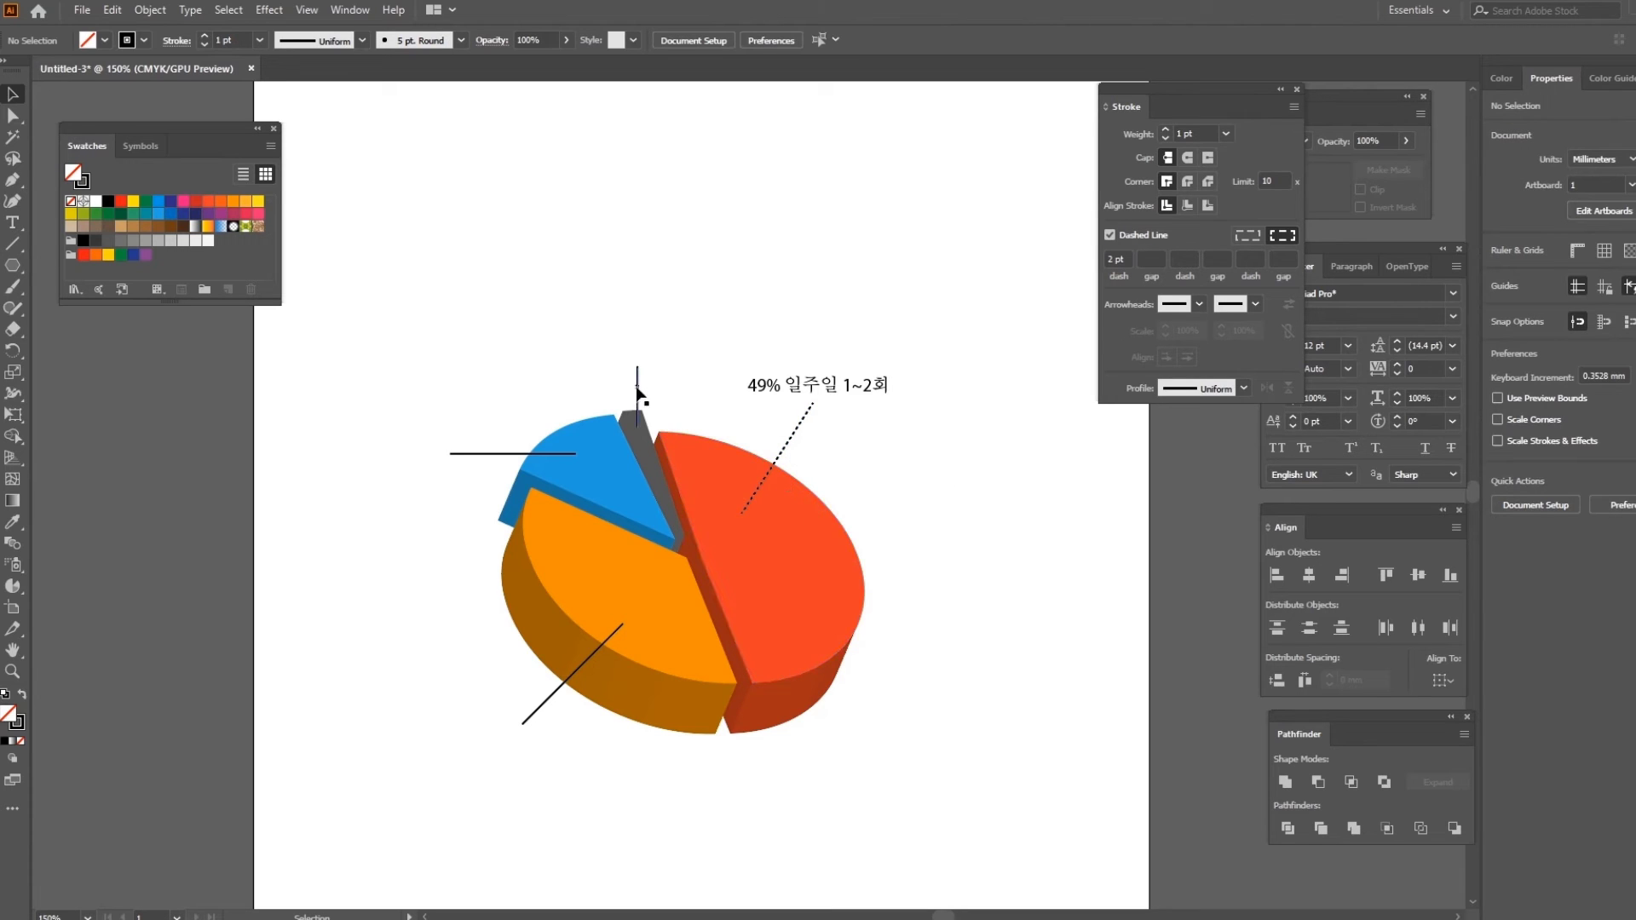
pyautogui.click(1109, 235)
pyautogui.click(473, 454)
pyautogui.click(1110, 234)
pyautogui.click(554, 680)
pyautogui.click(1109, 235)
pyautogui.click(965, 511)
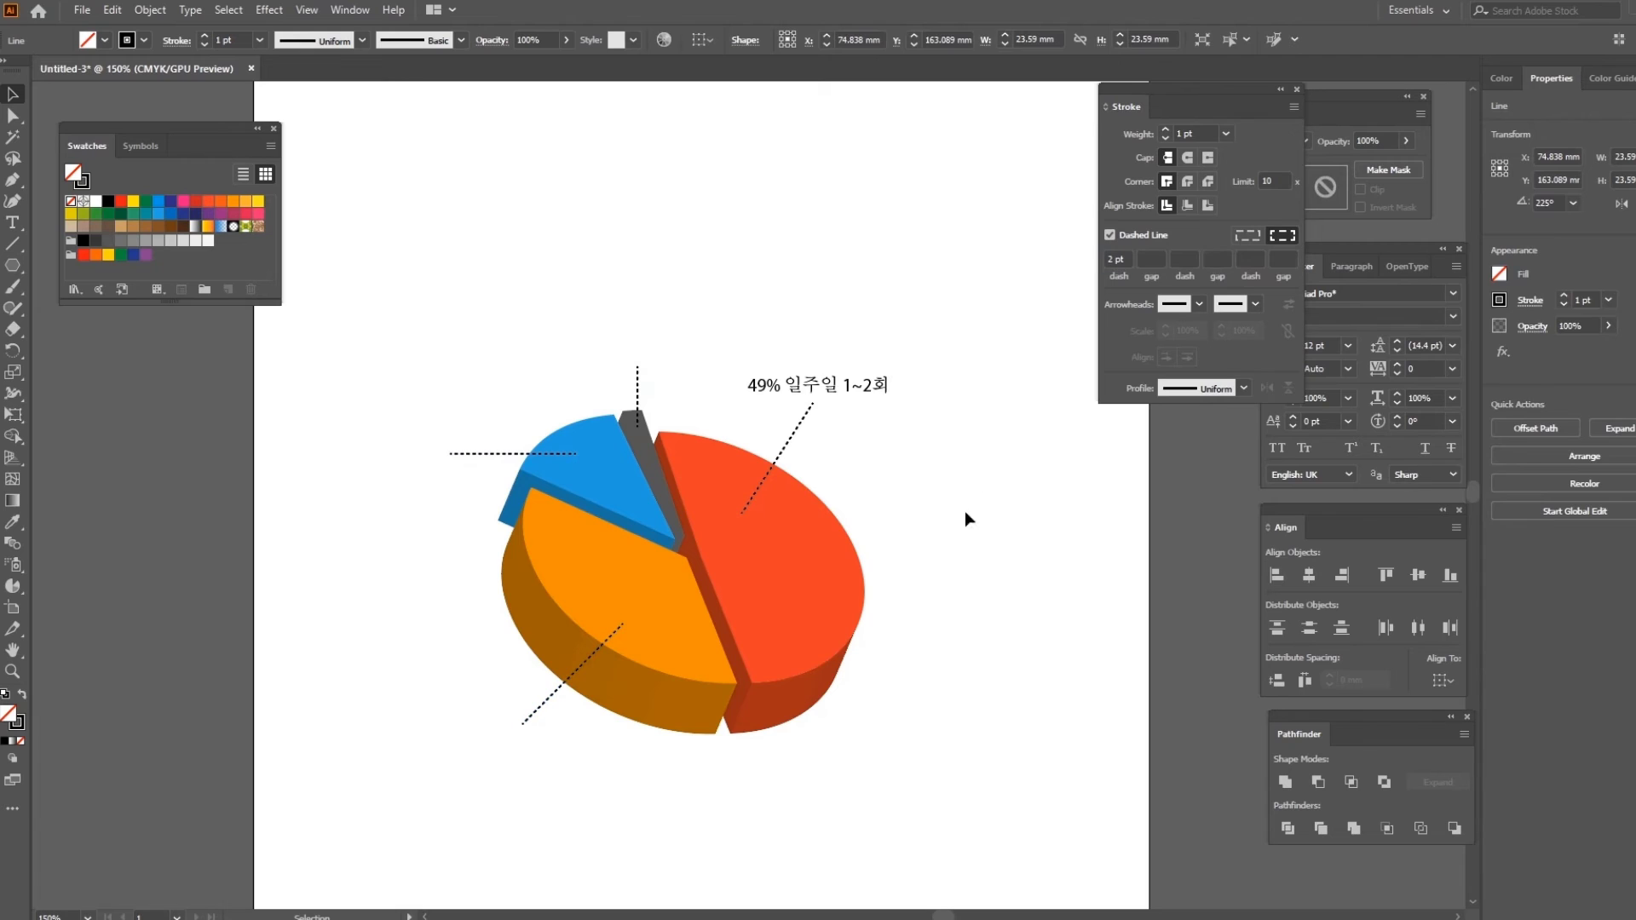
# - Duplicate the 49% label above the grey slice's leader line and change the copy's text to "2% 한달에 1회이하"
pyautogui.moveTo(835, 394); pyautogui.dragTo(657, 350)
pyautogui.click(12, 226)
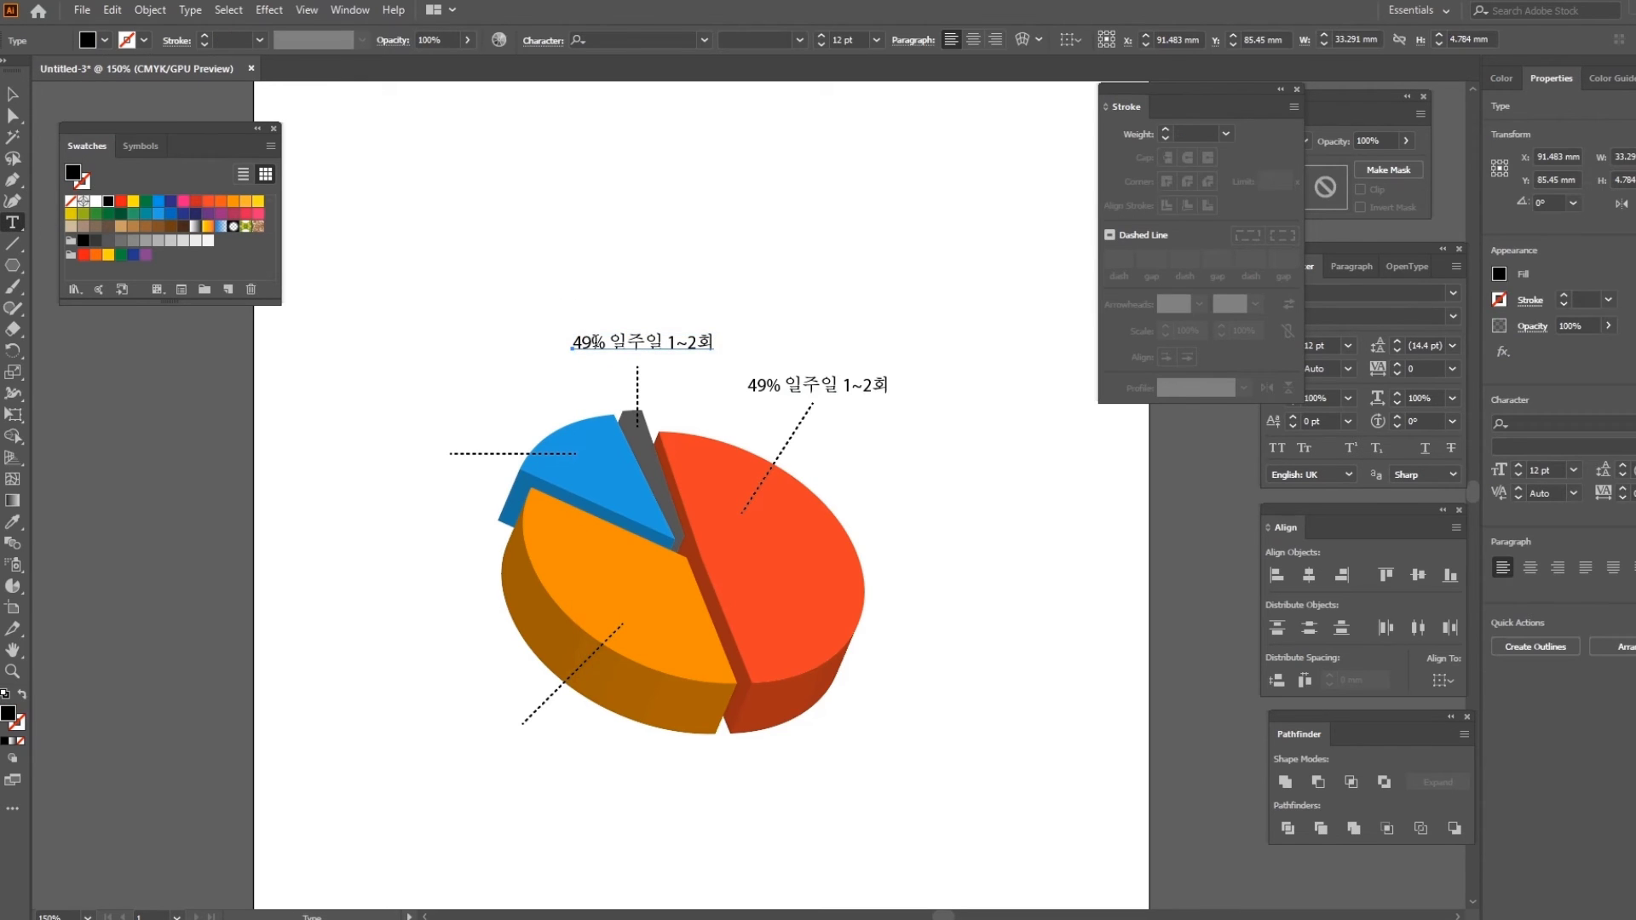
pyautogui.write('2')
pyautogui.moveTo(572, 341); pyautogui.dragTo(706, 342)
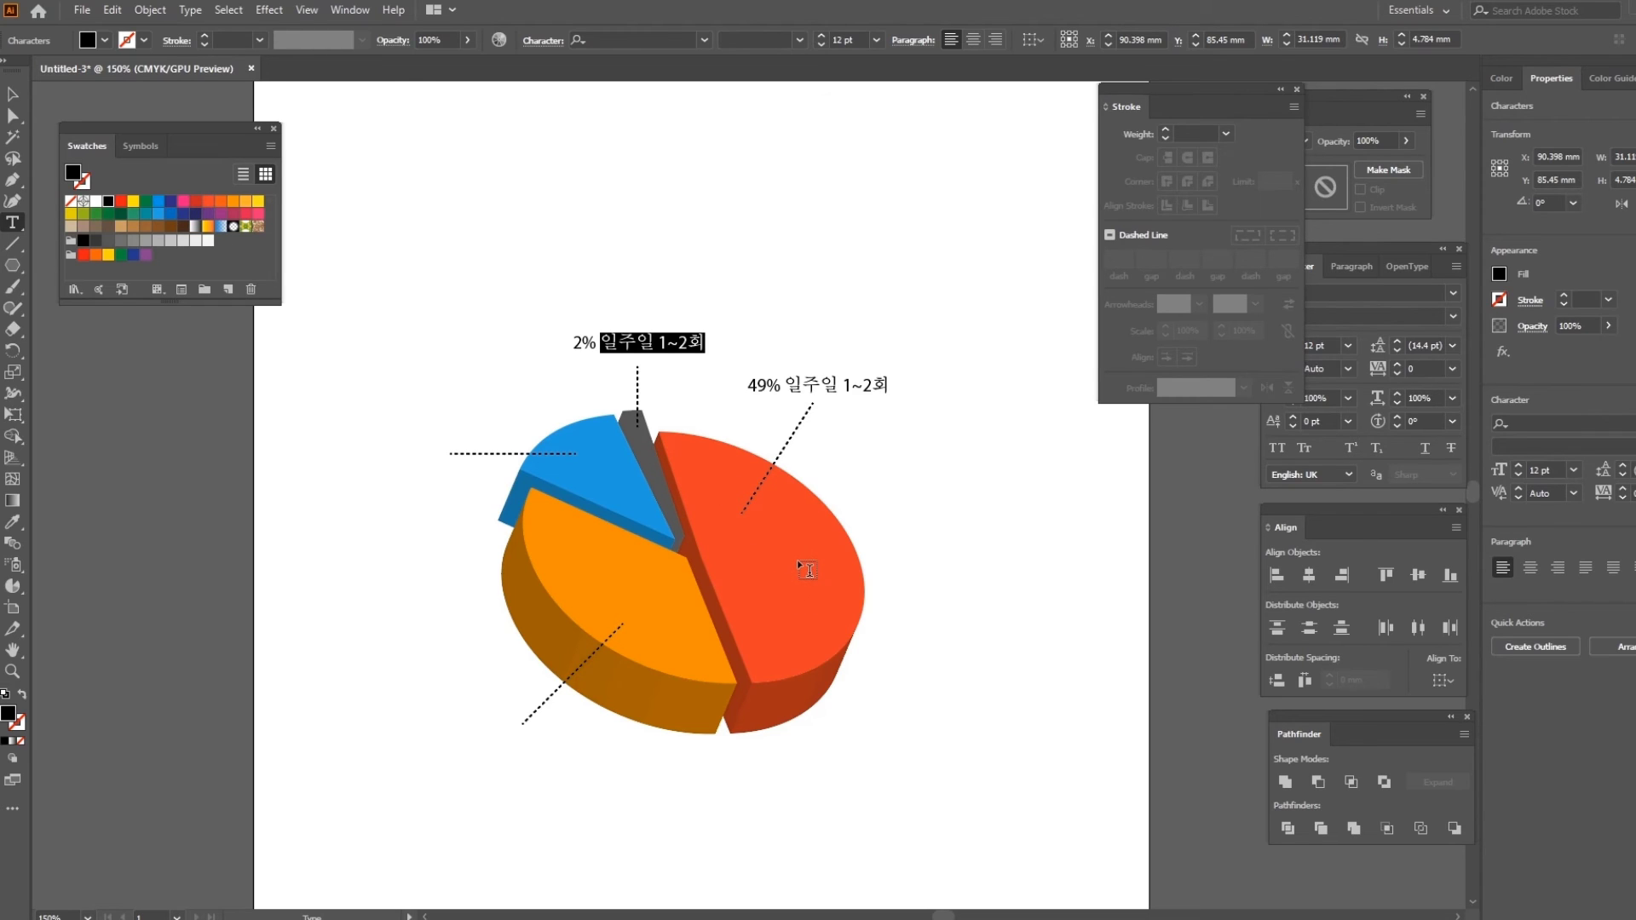
pyautogui.write('한달')
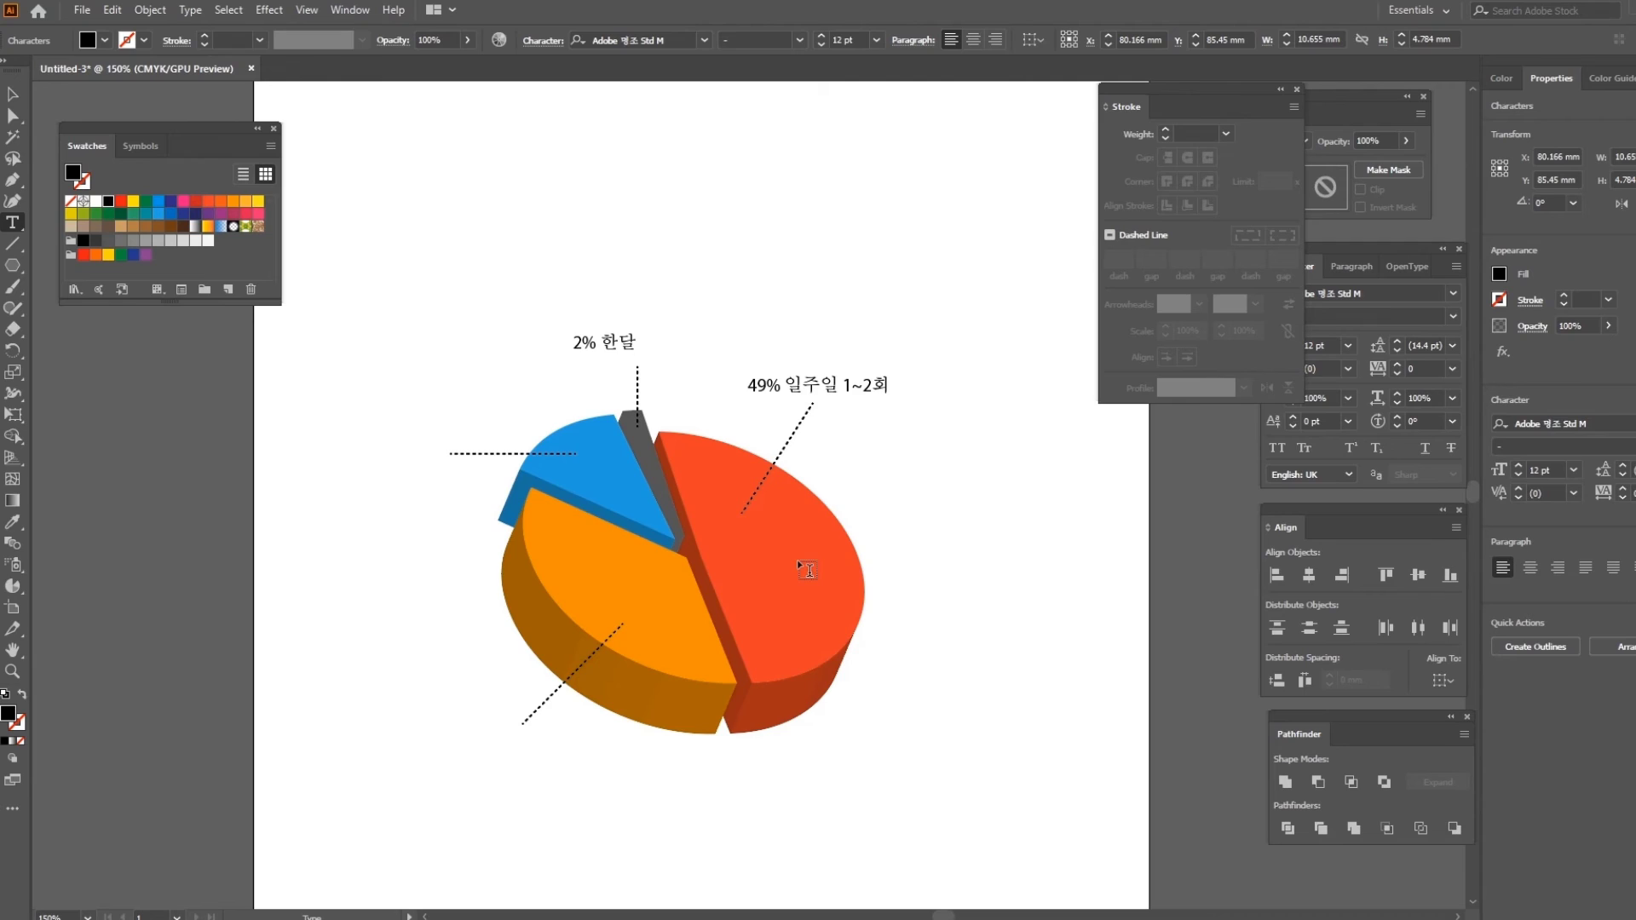
pyautogui.write('에 1회이해')
# - Duplicate the 2% label beside the blue slice's leader line and change the copy's text to "14% 한달에 2~3회"
pyautogui.click(13, 94)
pyautogui.moveTo(686, 346); pyautogui.dragTo(434, 437)
pyautogui.click(13, 222)
pyautogui.click(343, 434)
pyautogui.moveTo(324, 436); pyautogui.dragTo(649, 432)
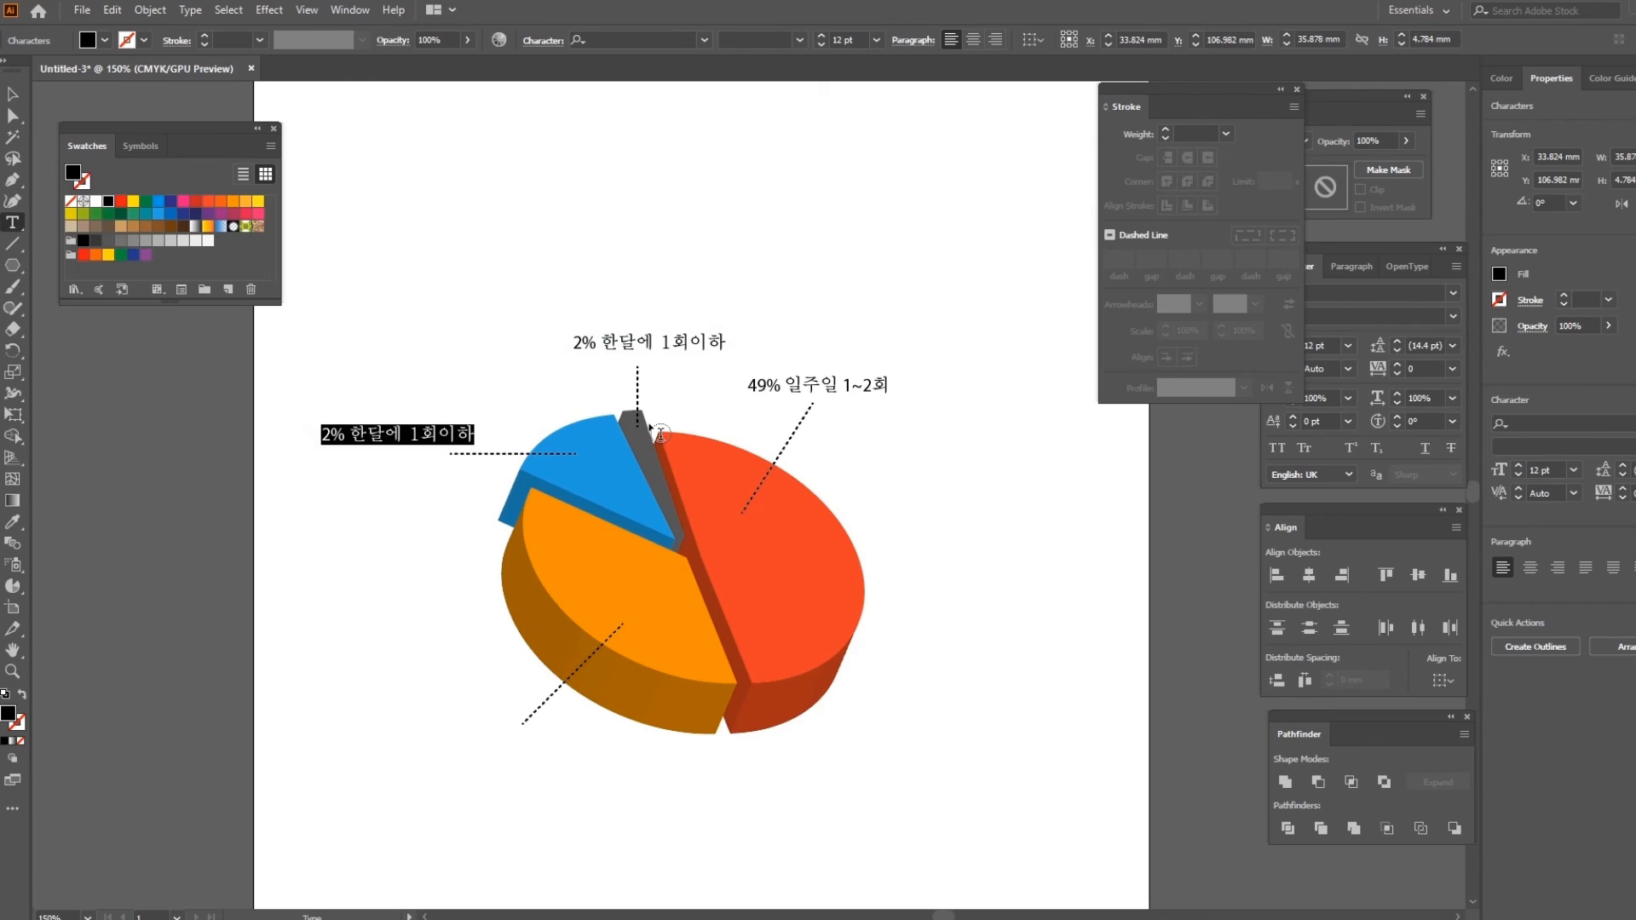
pyautogui.write('14')
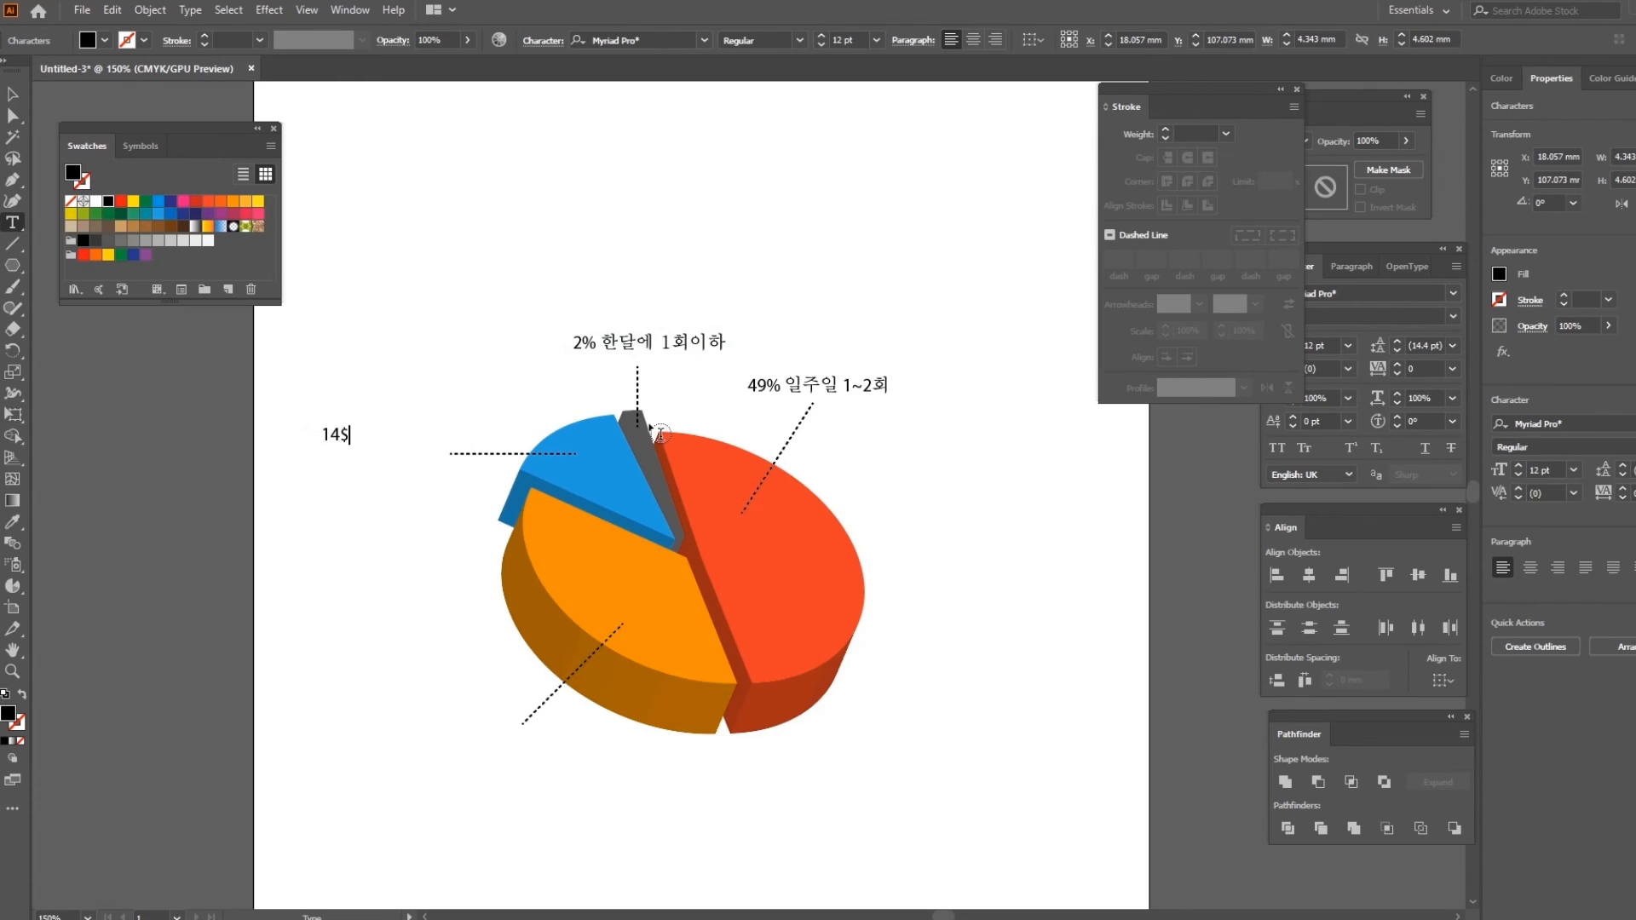
pyautogui.write('%')
pyautogui.write(' 한달에 2')
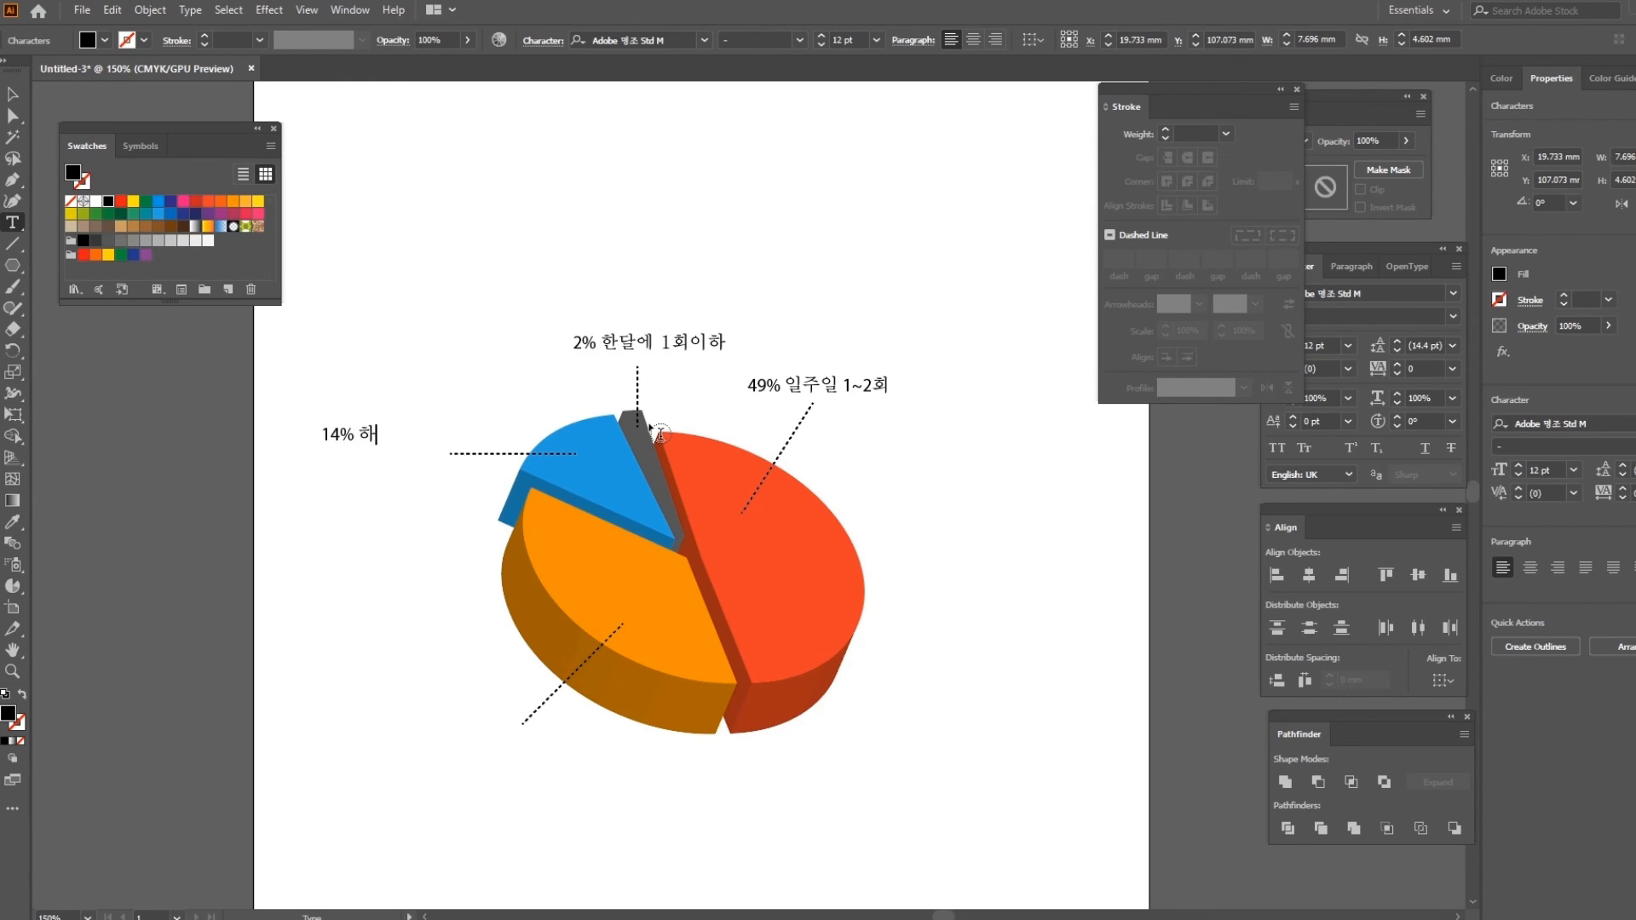
pyautogui.write('~3회')
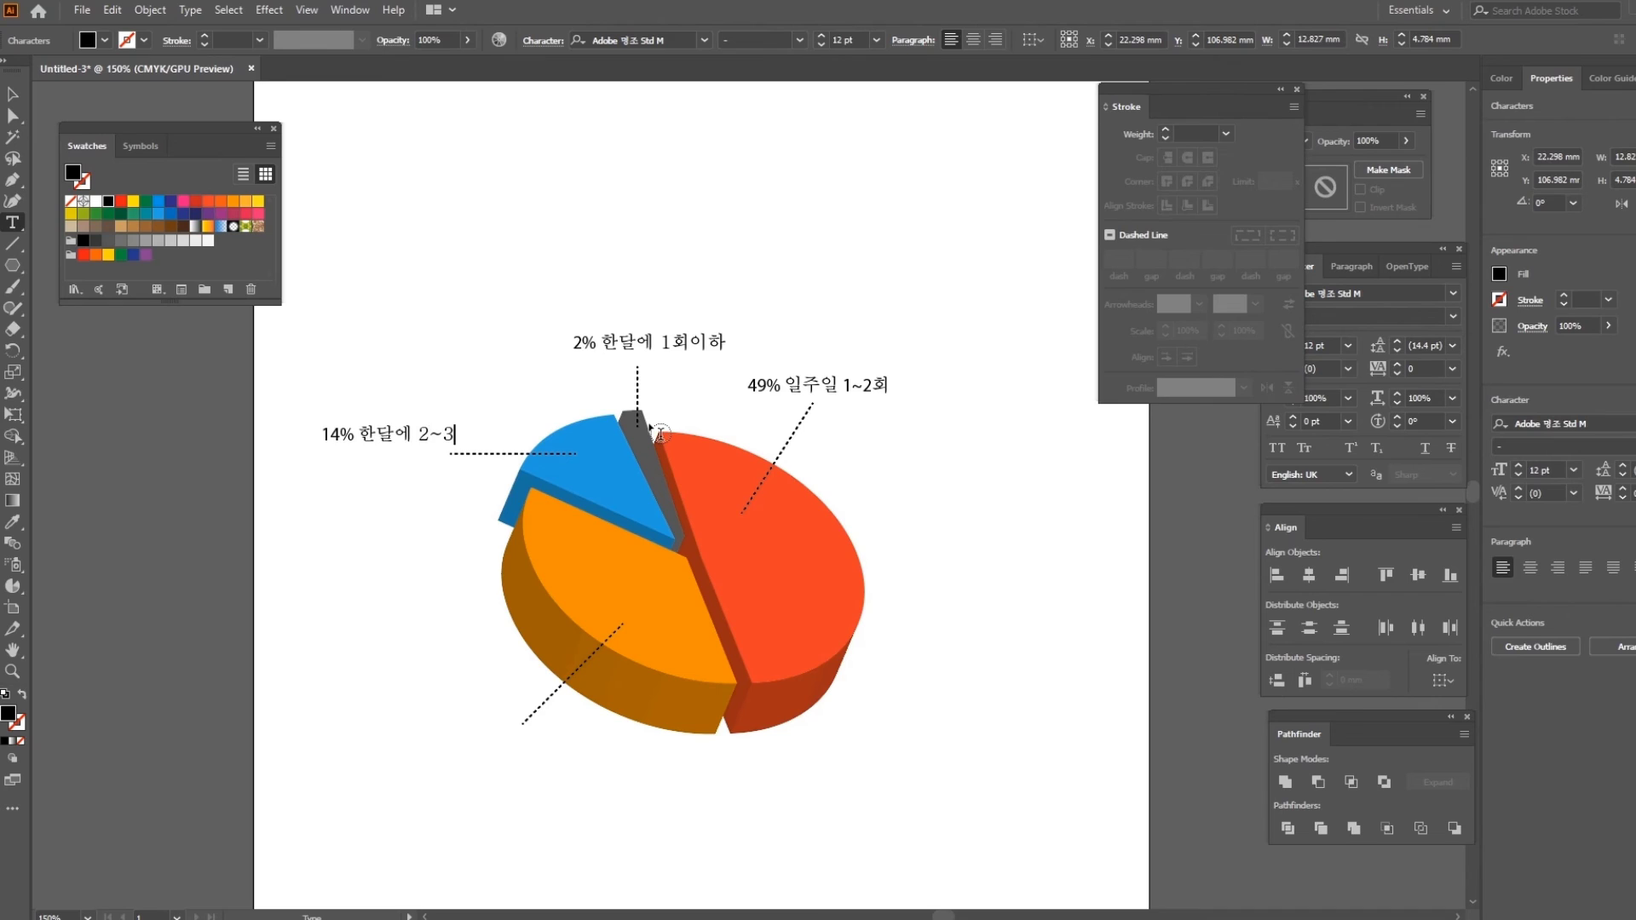
# - Finish the blue slice's 14% label and nudge it slightly to the right above its leader line
pyautogui.click(13, 94)
pyautogui.press('Right')
pyautogui.press('Right')
pyautogui.press('Right')
pyautogui.press('Right')
pyautogui.press('Right')
pyautogui.press('Right')
pyautogui.press('Right')
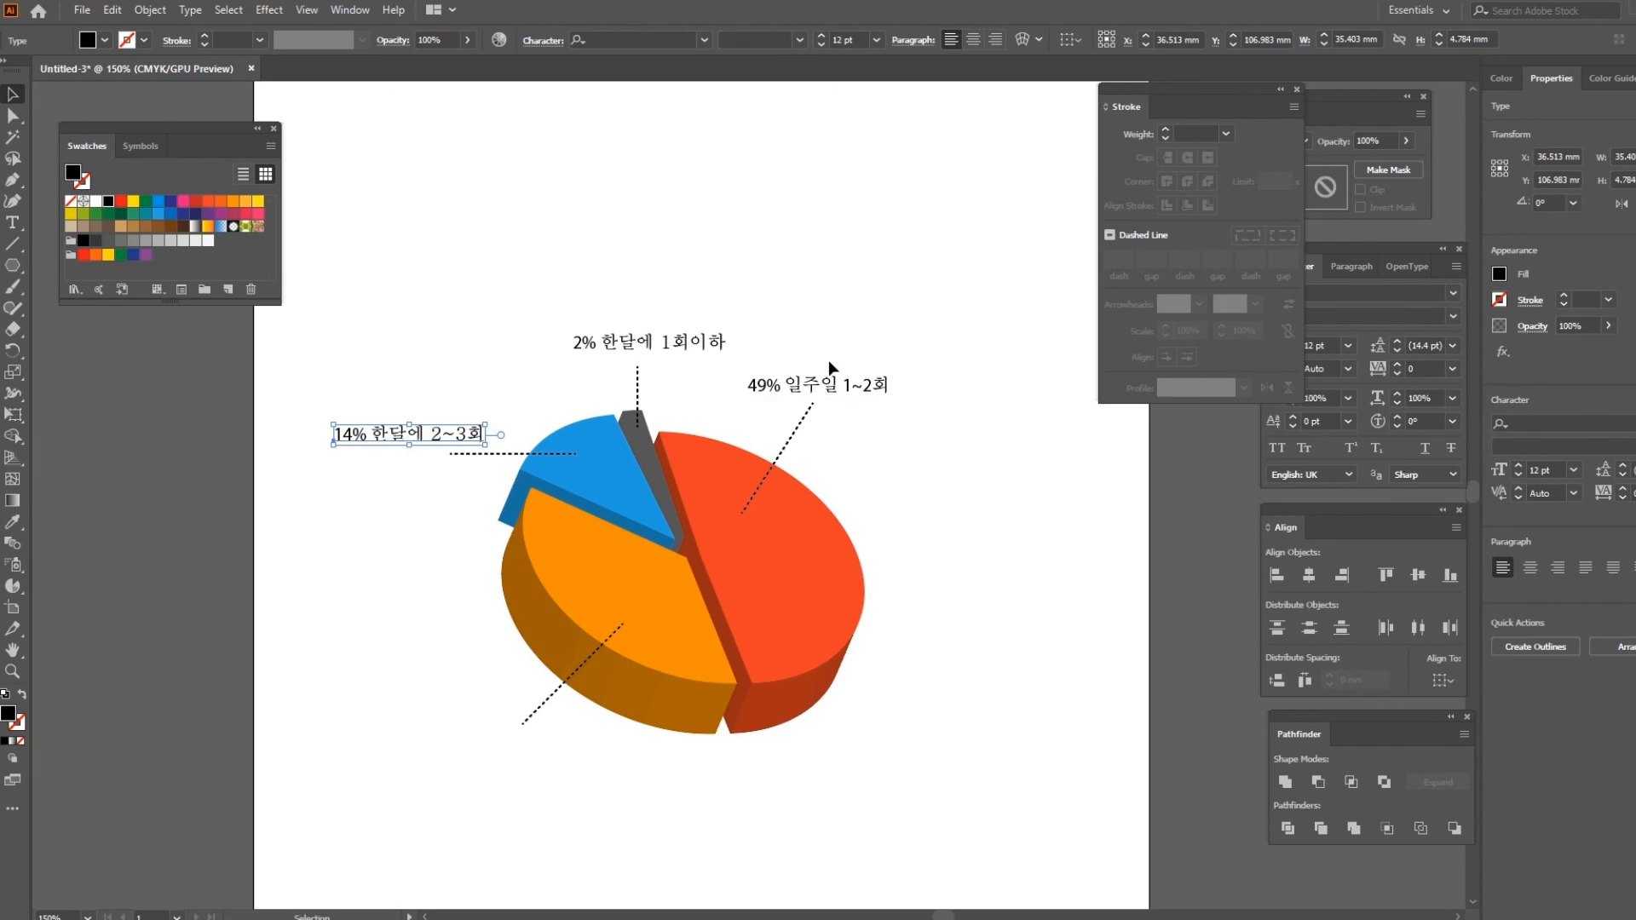
pyautogui.click(114, 11)
pyautogui.moveTo(89, 16)
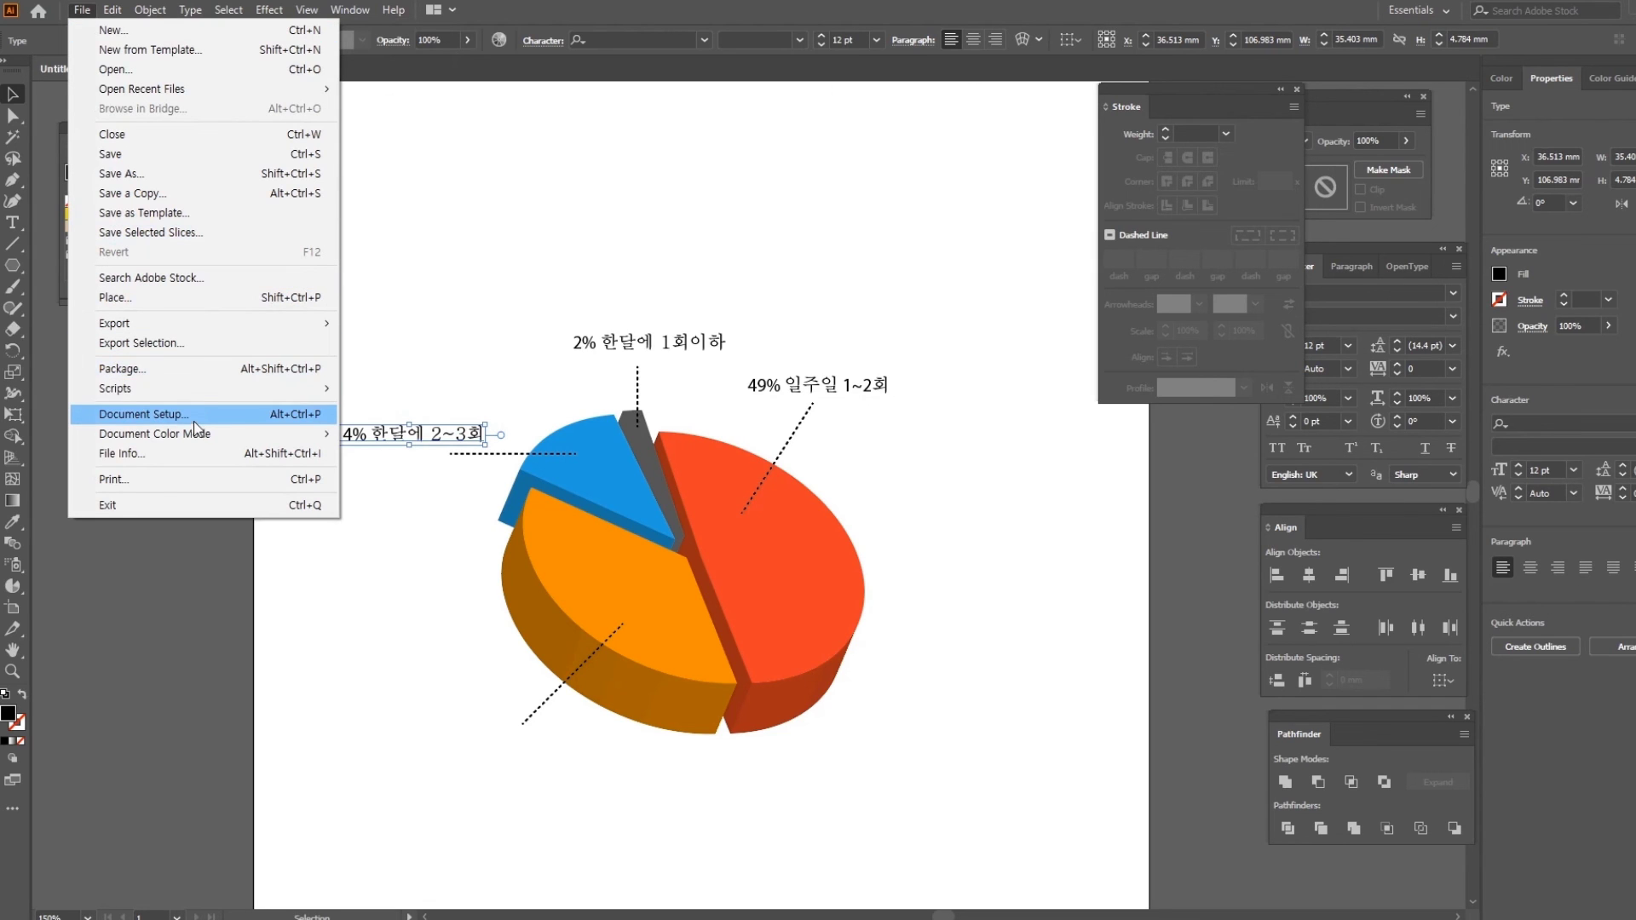
pyautogui.moveTo(202, 441)
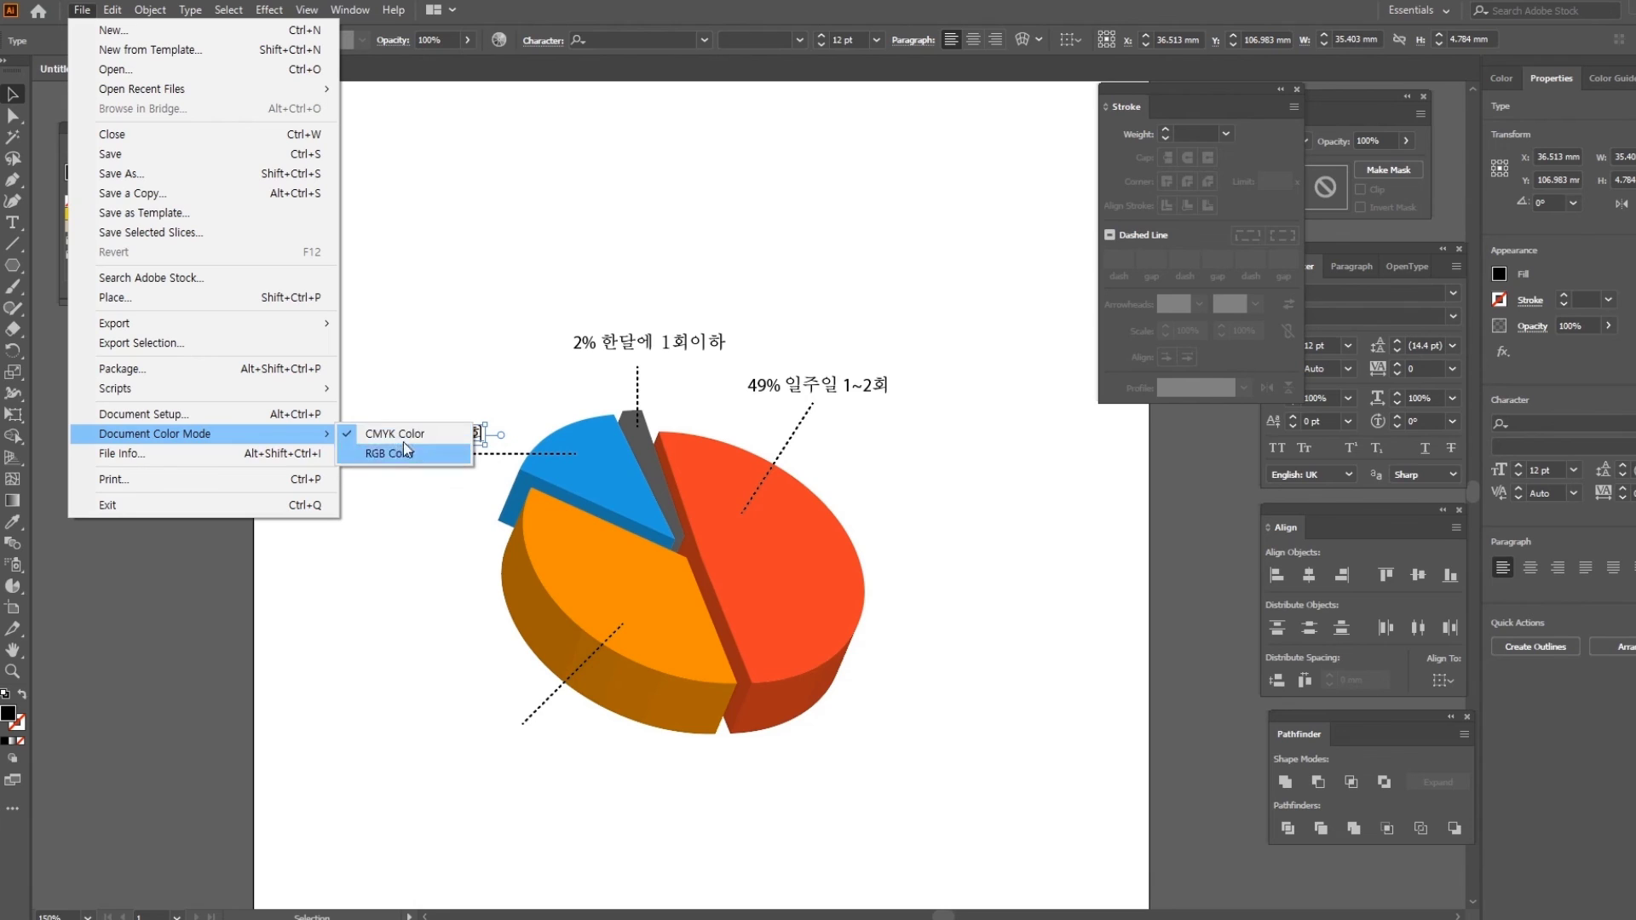
pyautogui.click(448, 371)
# - Duplicate the 14% label below the orange slice's leader line and change the copy's text to "35% 한달에 3회이상"
pyautogui.moveTo(413, 436); pyautogui.dragTo(508, 754)
pyautogui.click(15, 227)
pyautogui.moveTo(444, 749); pyautogui.dragTo(391, 747)
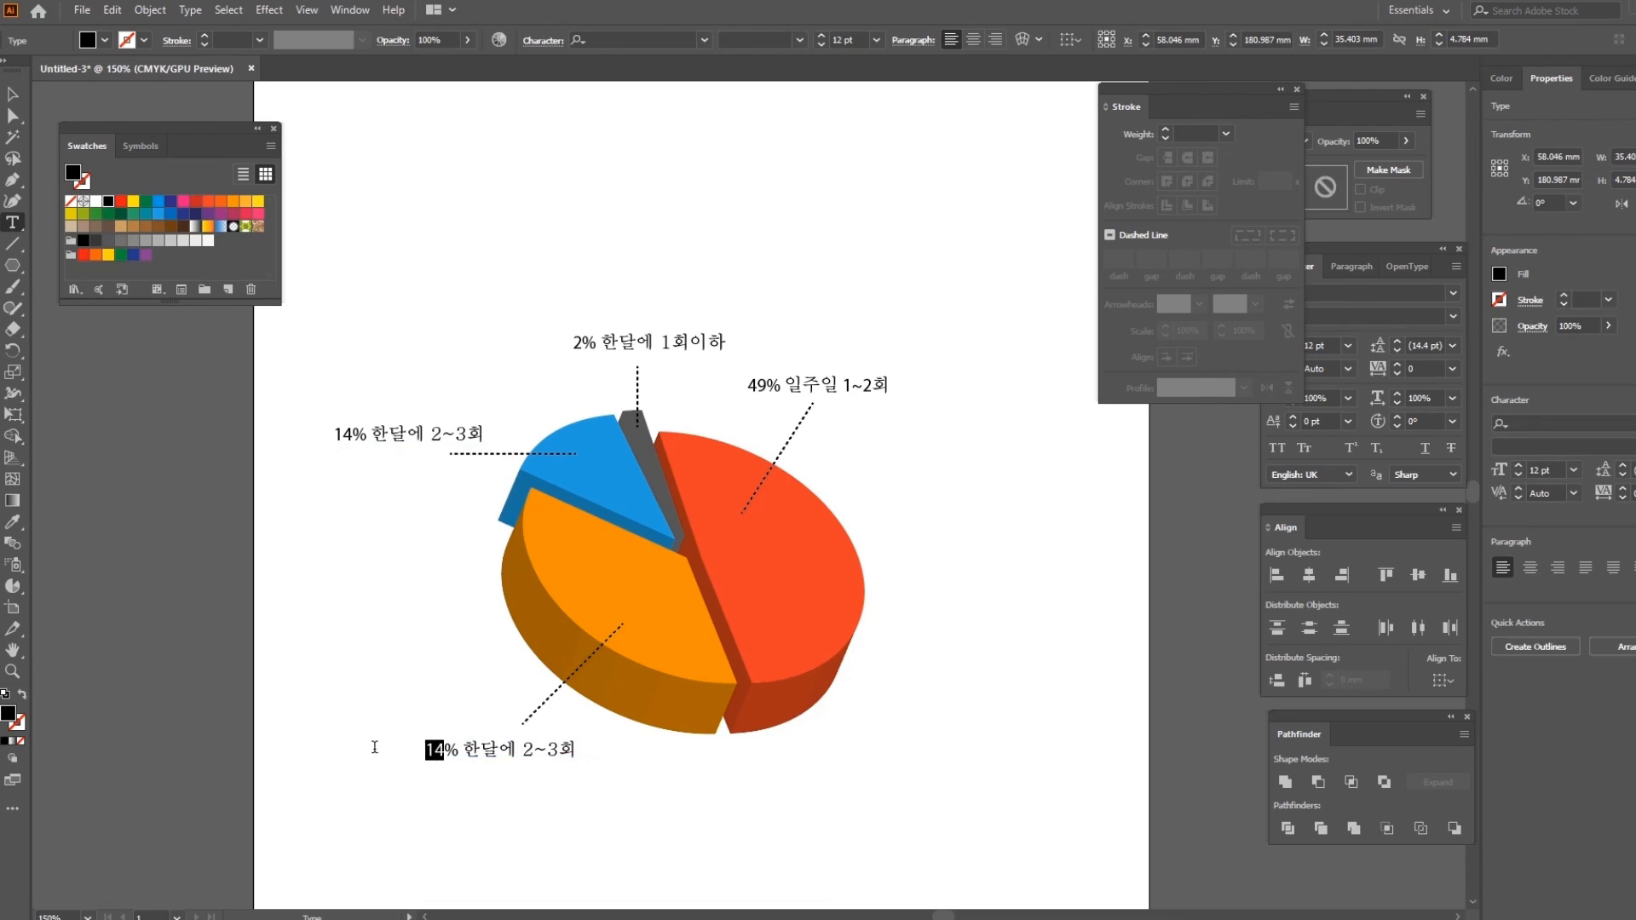
pyautogui.write('35')
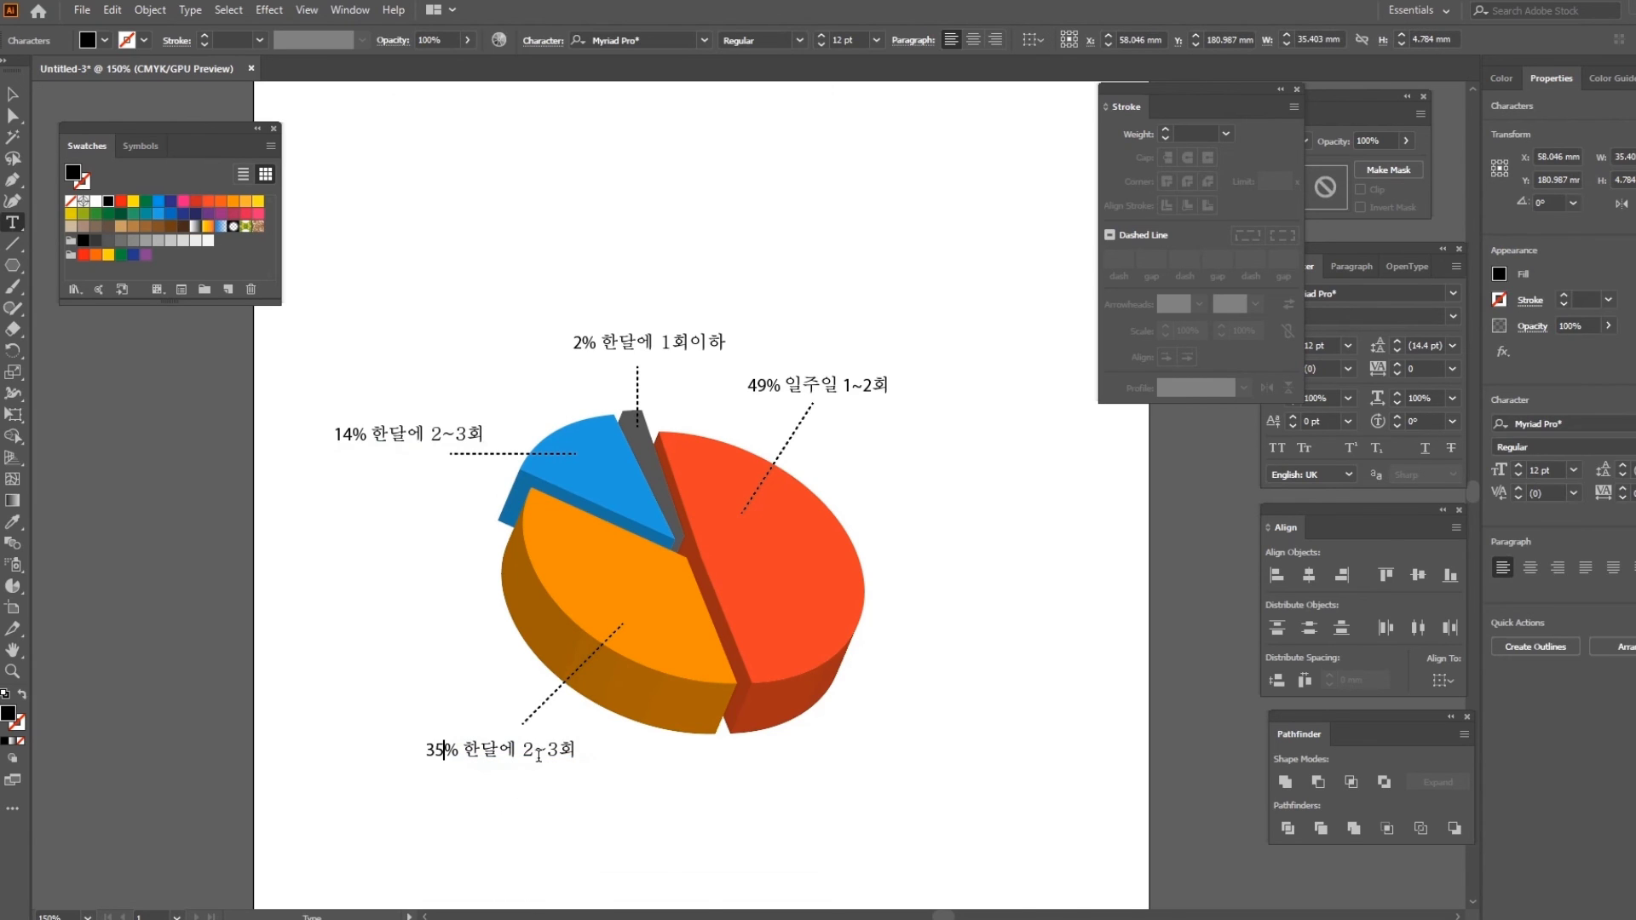
pyautogui.moveTo(529, 750); pyautogui.dragTo(667, 750)
pyautogui.write('3회이상')
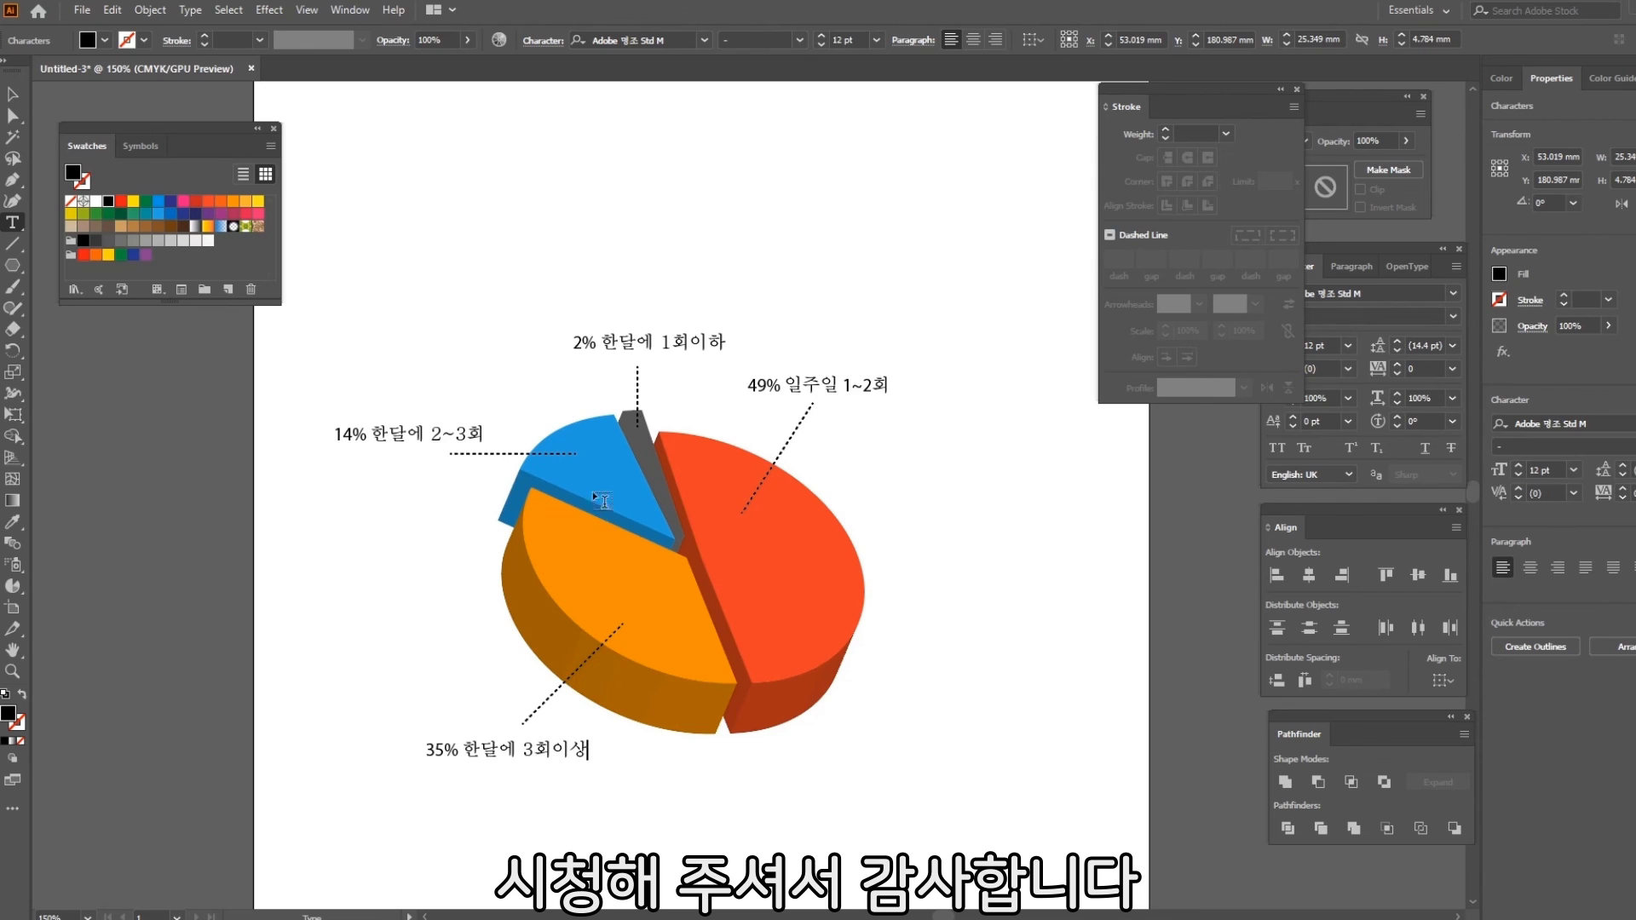
# - Select the whole pie chart with its labels and leader lines, move it up on the artboard, and deselect it
pyautogui.click(13, 94)
pyautogui.moveTo(350, 246); pyautogui.dragTo(1066, 832)
pyautogui.moveTo(805, 618); pyautogui.dragTo(799, 408)
pyautogui.moveTo(1088, 690); pyautogui.dragTo(921, 600)
pyautogui.click(1026, 617)
pyautogui.scroll(-2, 902, 642)
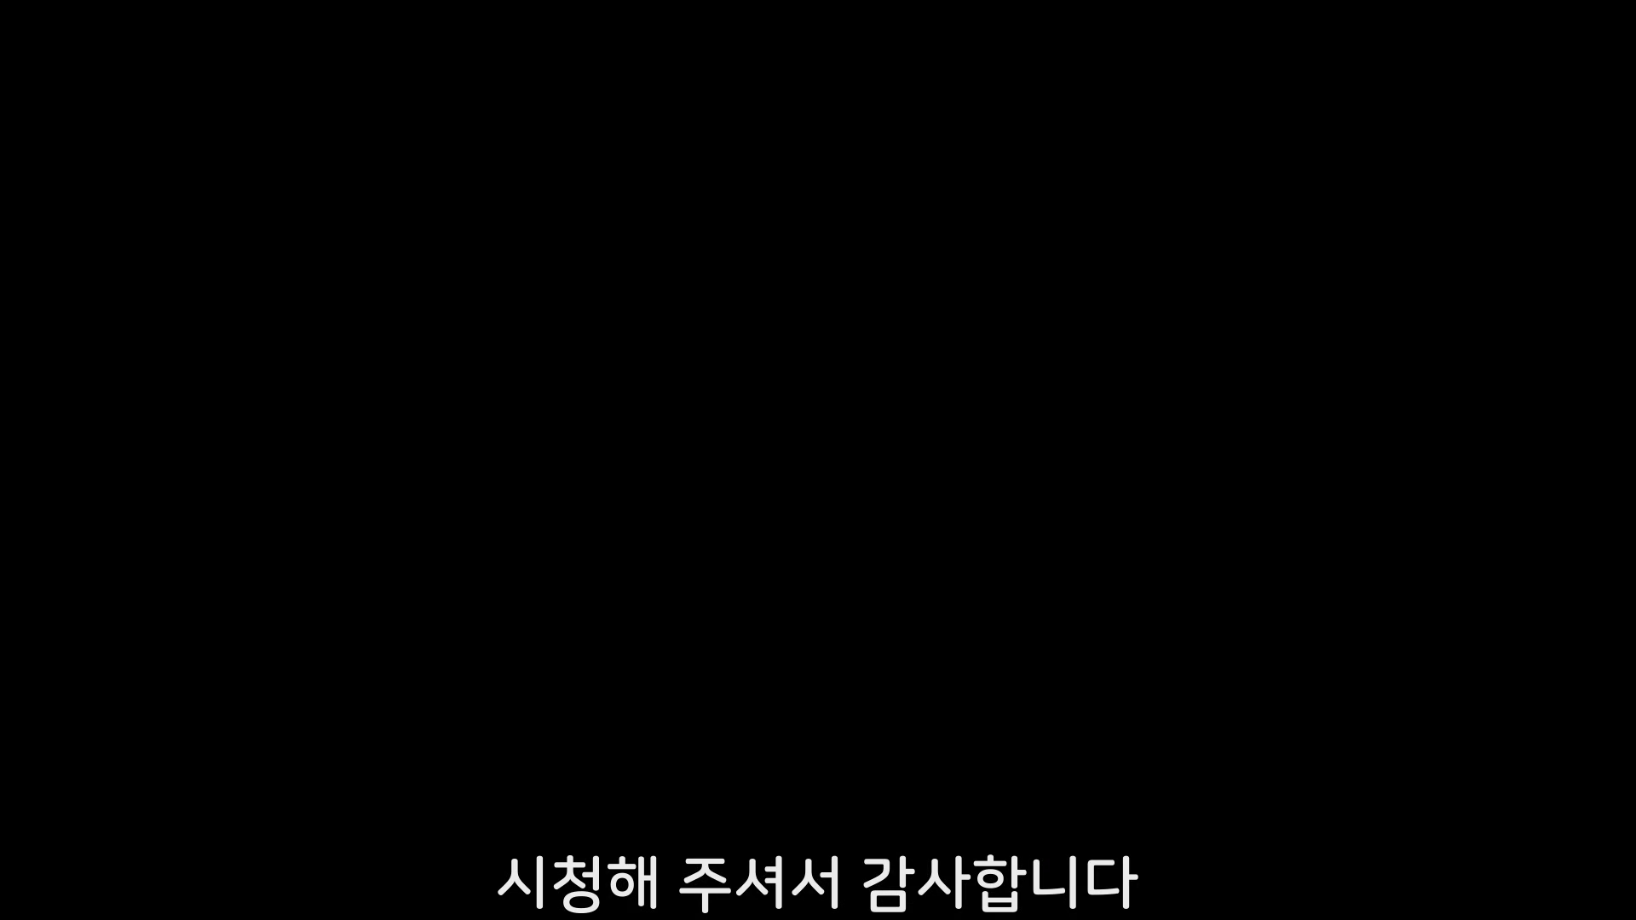